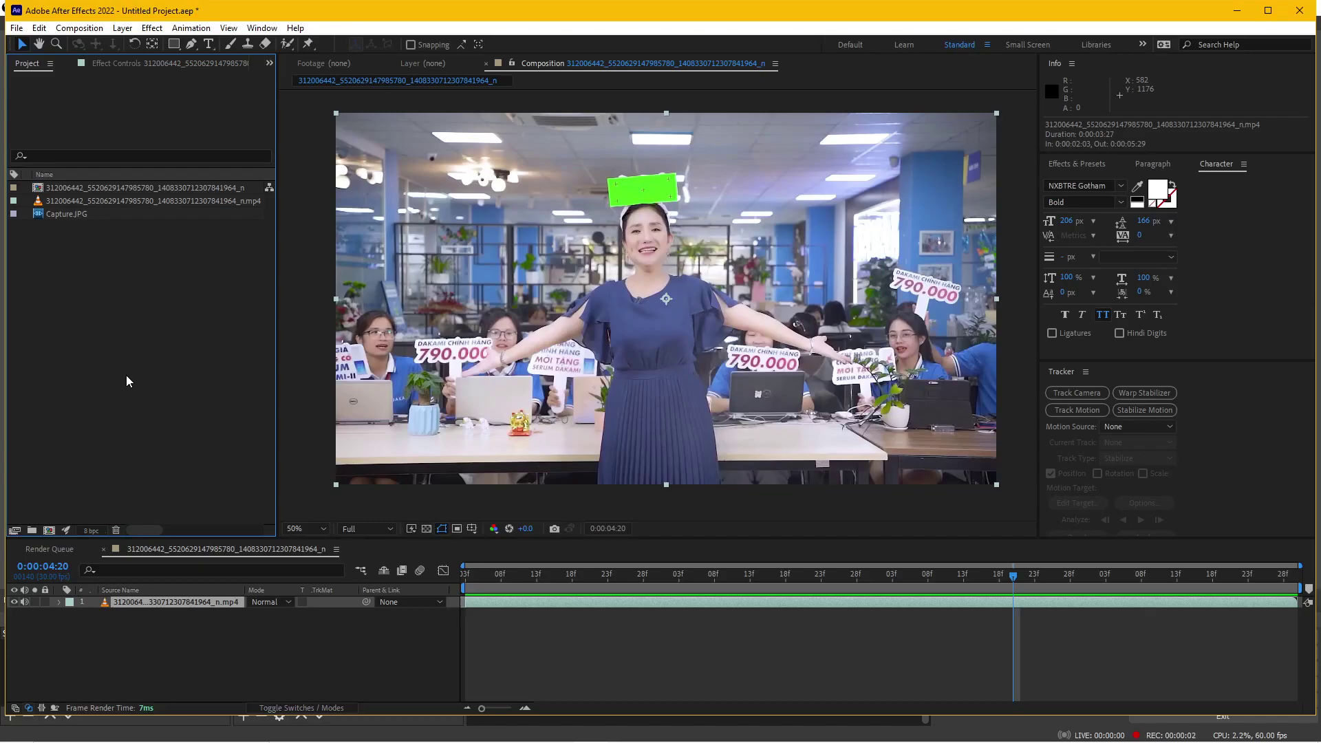
Play back the footage and scrub through it to review the woman's head motion
left_click(488, 582)
key("space")
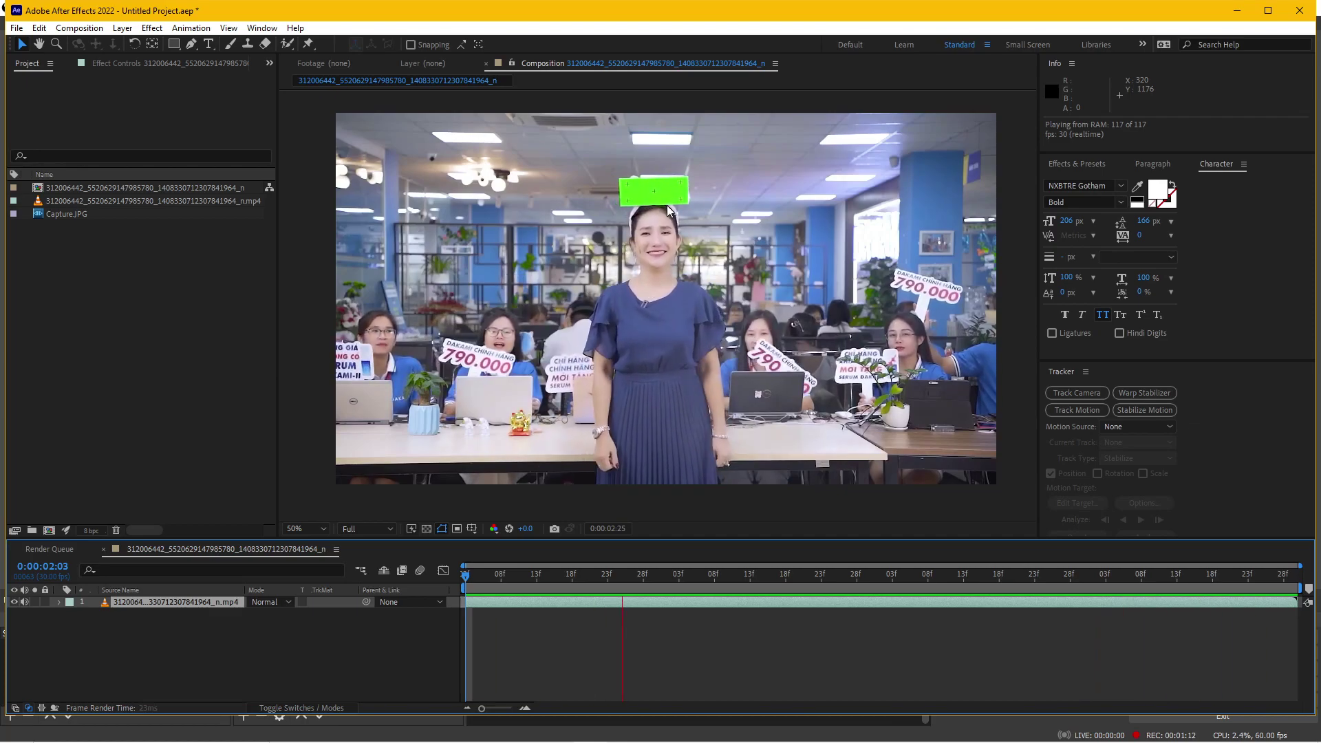
scroll(643, 199, "up", 2)
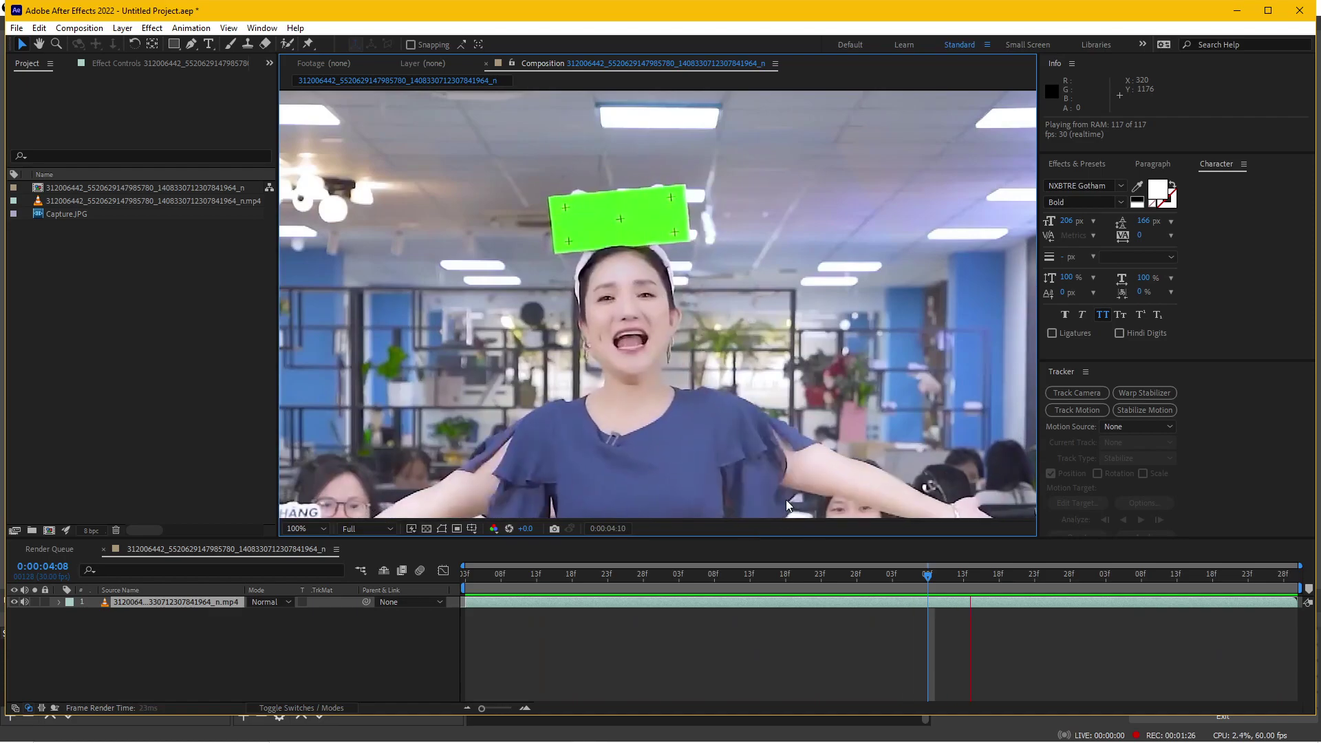
left_click(622, 576)
mouse_move(621, 583)
left_mouse_down()
mouse_move(647, 582)
mouse_move(560, 582)
left_mouse_up()
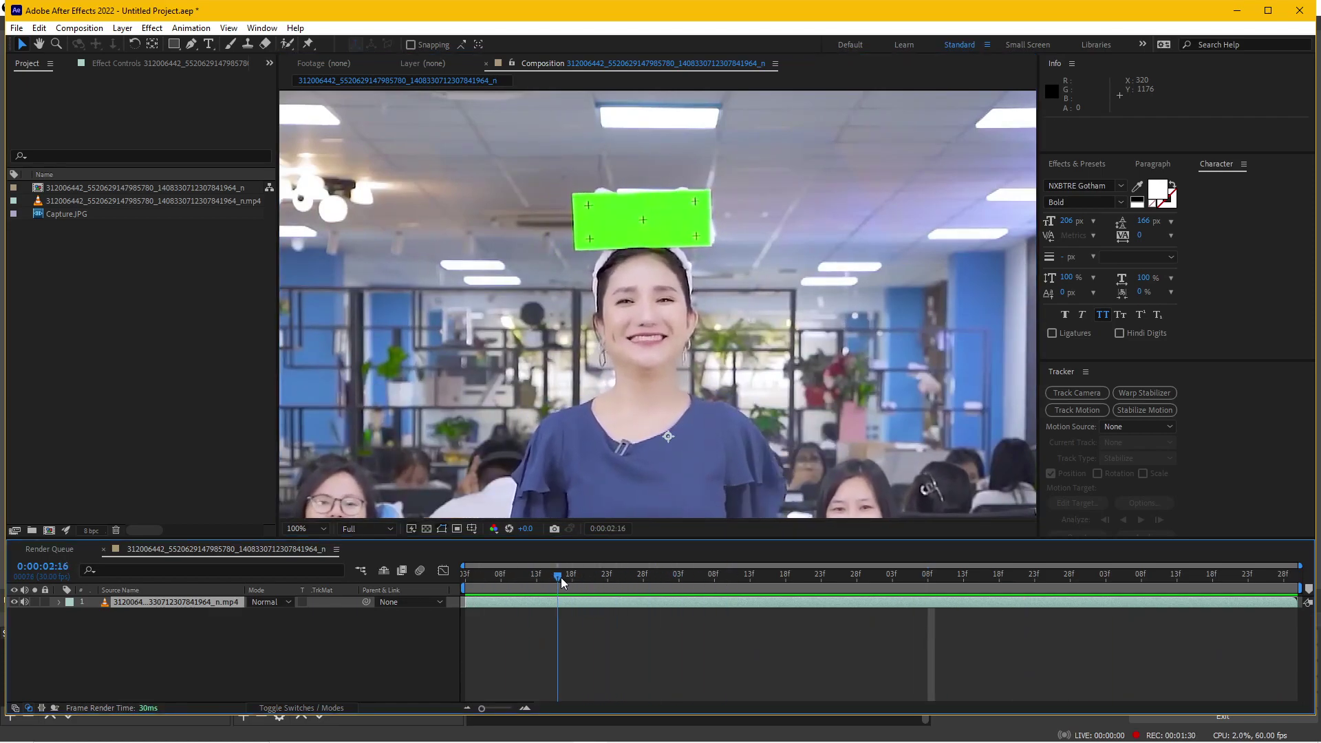
left_click(1248, 576)
mouse_move(1271, 582)
left_mouse_down()
mouse_move(1048, 575)
mouse_move(1205, 583)
left_mouse_up()
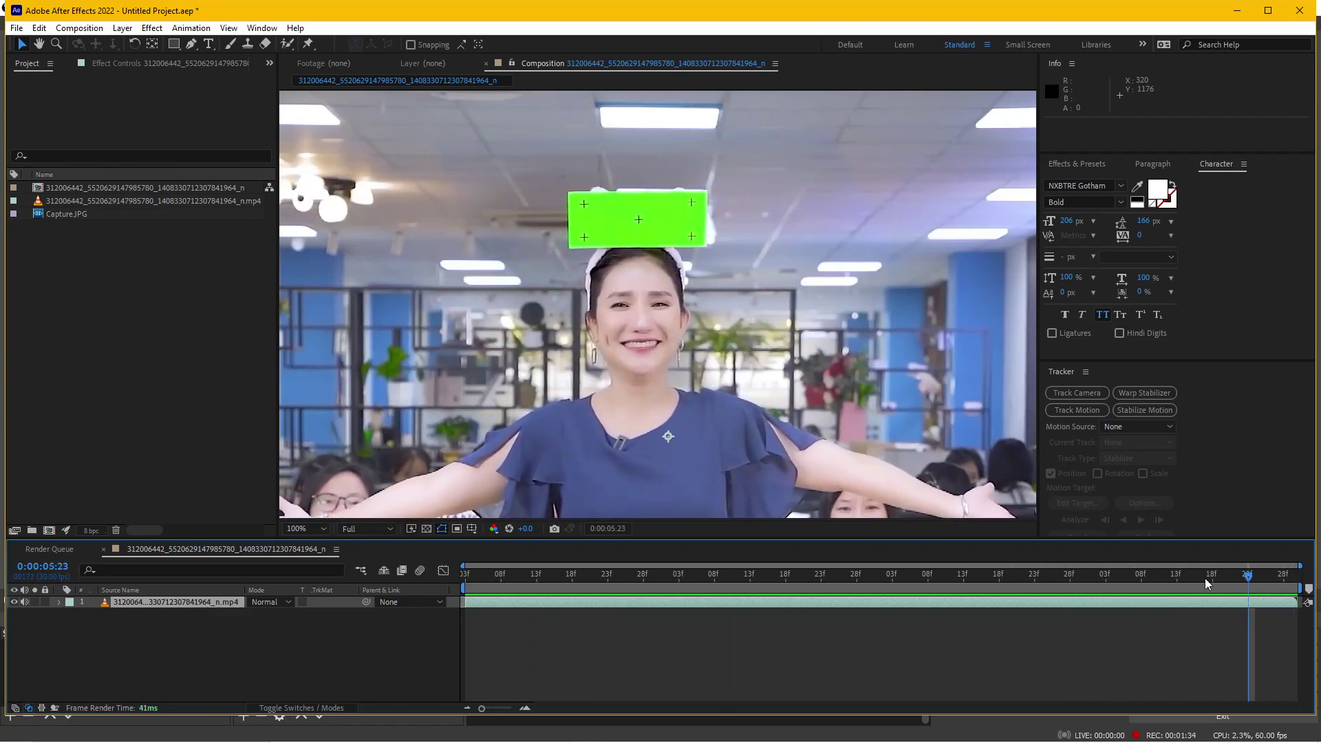
Scrub back to about 3:24 and apply Mocha Pro to the footage layer
mouse_move(735, 578)
left_mouse_down()
mouse_move(953, 589)
mouse_move(856, 585)
left_mouse_up()
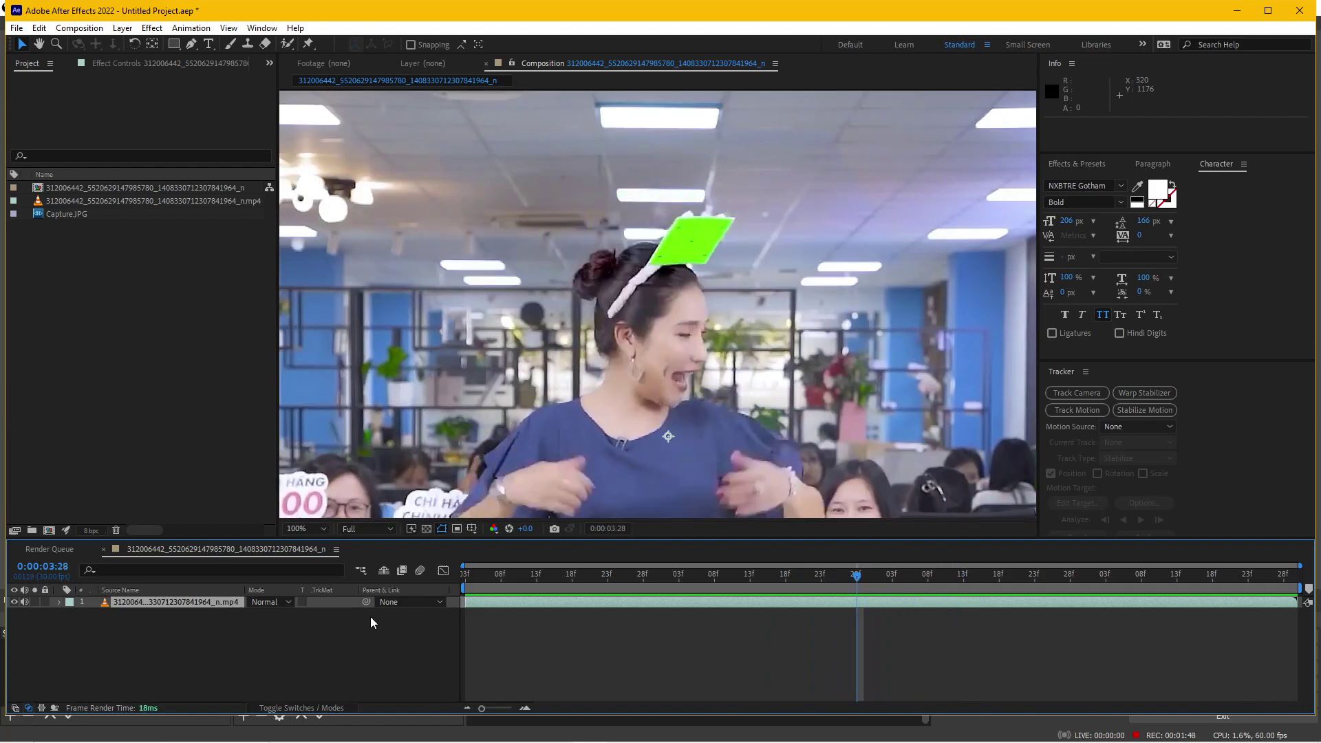
left_click(152, 27)
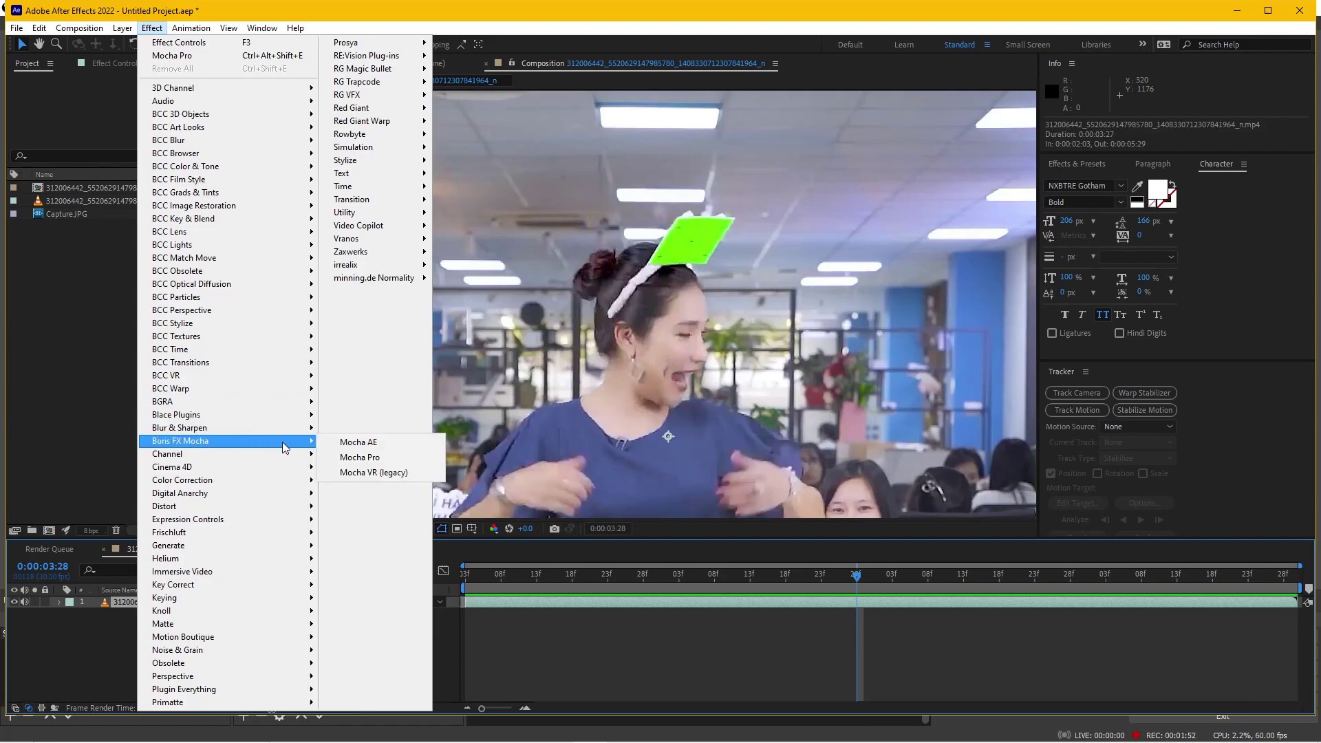
left_click(383, 454)
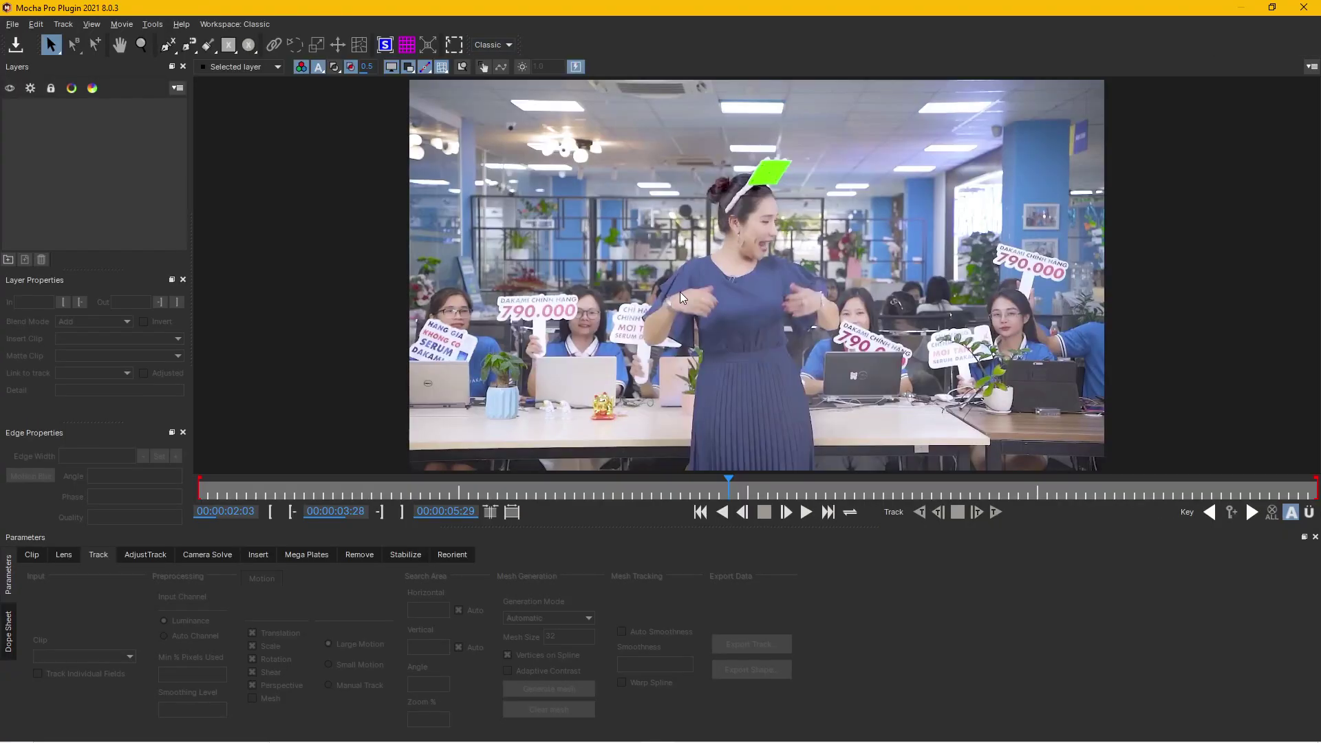
Pan and zoom the Mocha viewer onto the woman's head, then return to frame 02:03
left_click_drag(608, 489, 545, 489)
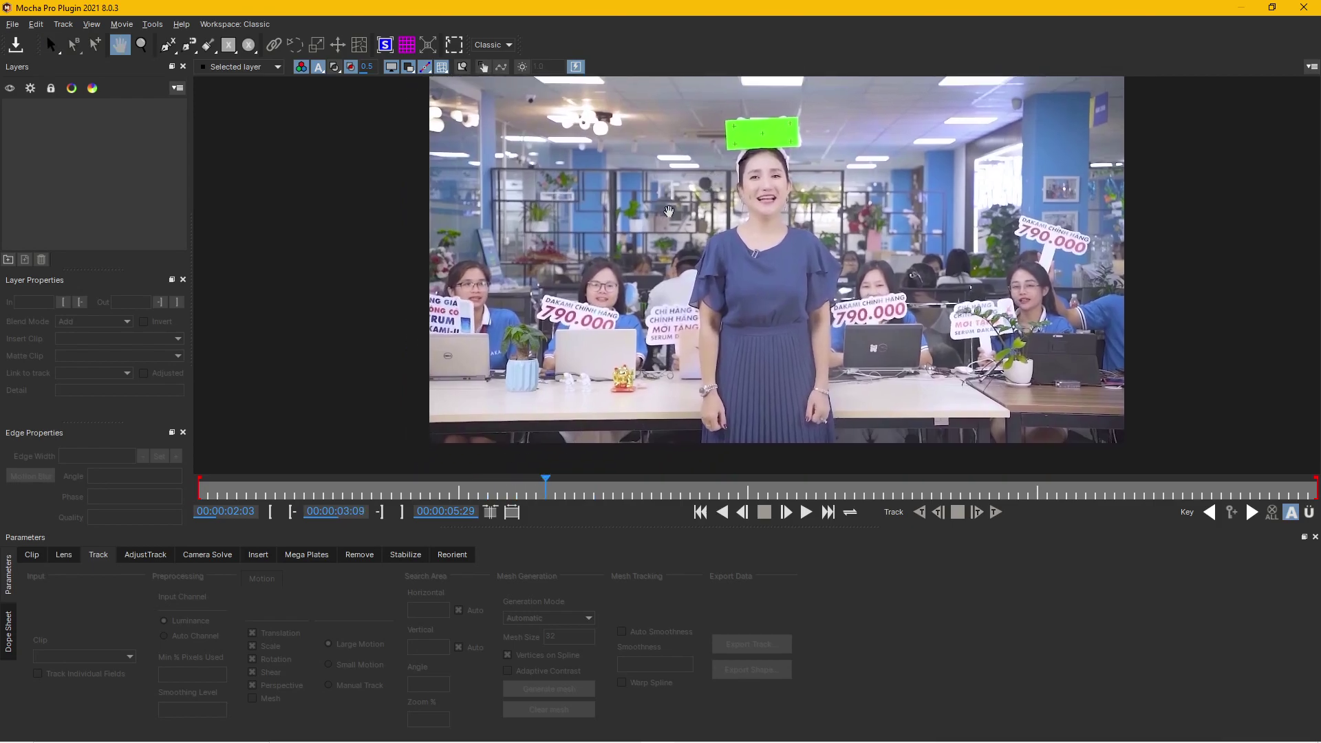
left_click_drag(685, 216, 615, 280)
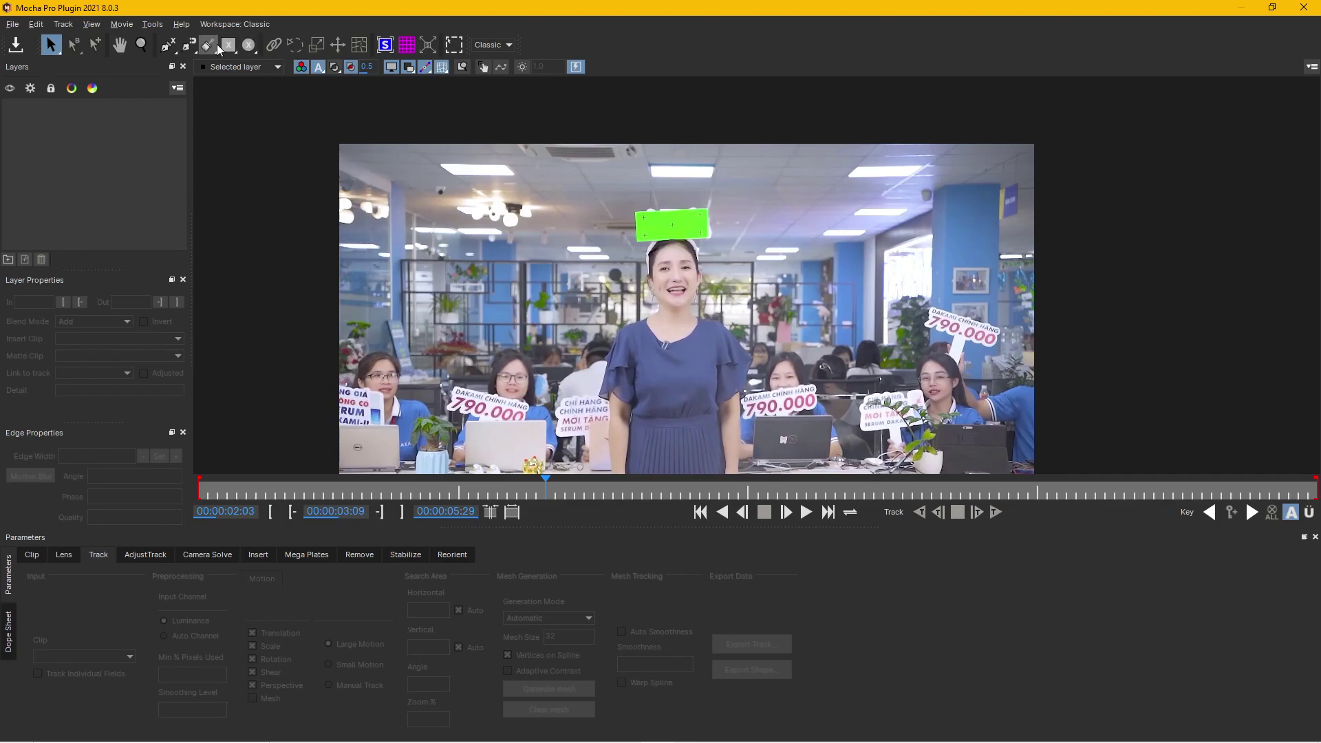
left_click(141, 44)
mouse_move(655, 245)
left_mouse_down()
mouse_move(1096, 101)
mouse_move(989, 127)
left_mouse_up()
left_click(167, 45)
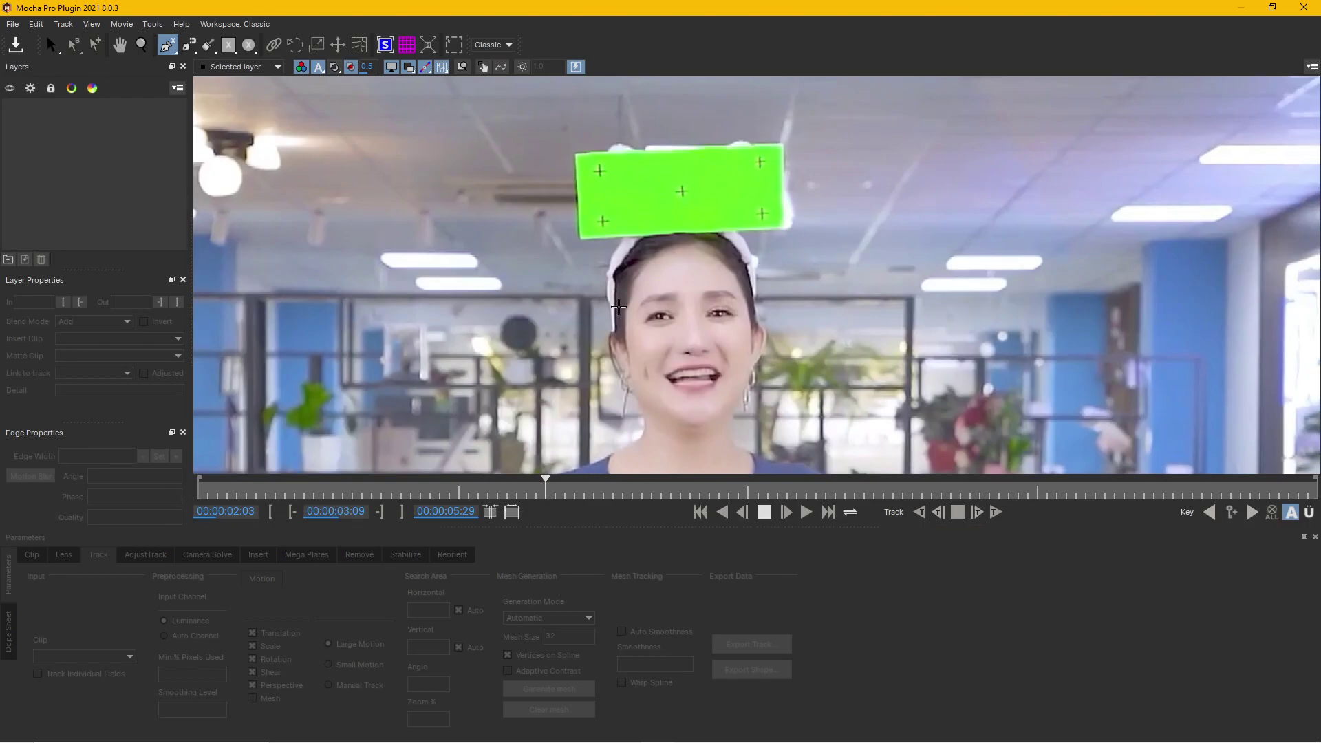
key("s")
left_click_drag(411, 493, 159, 487)
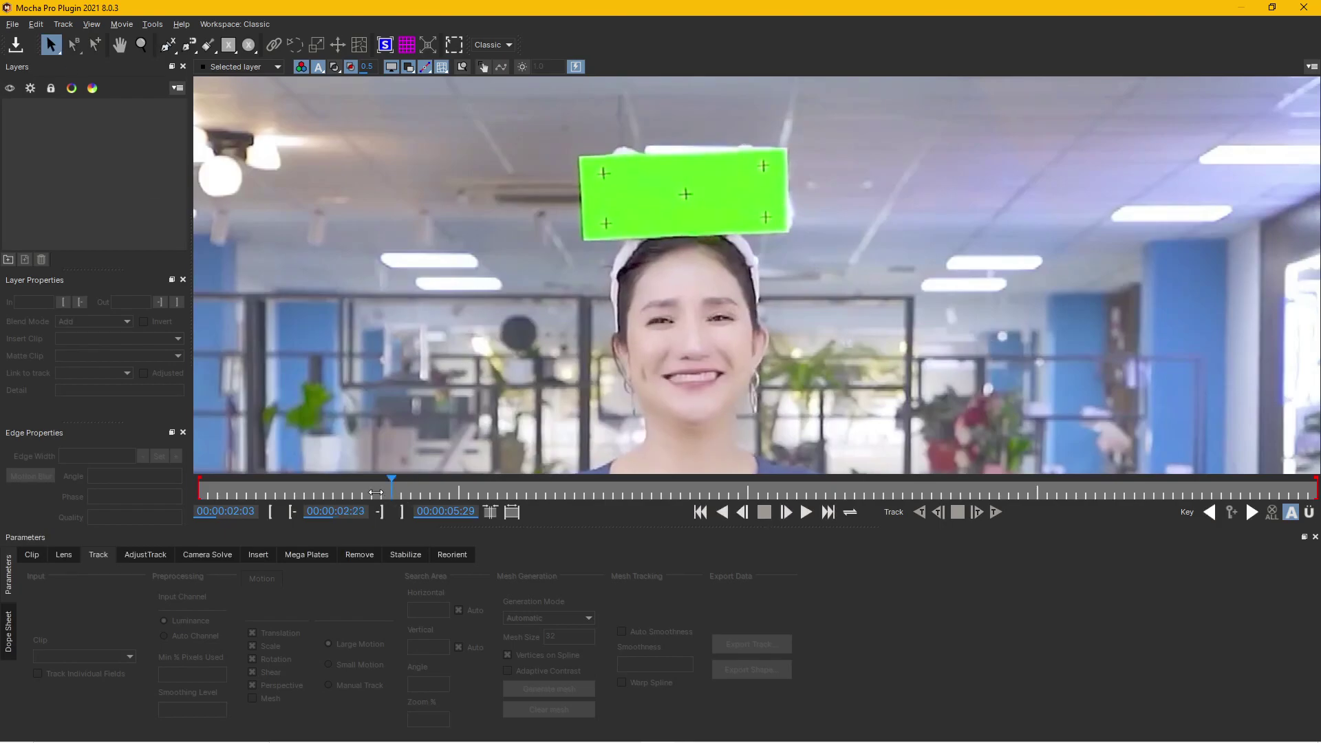
left_click(166, 49)
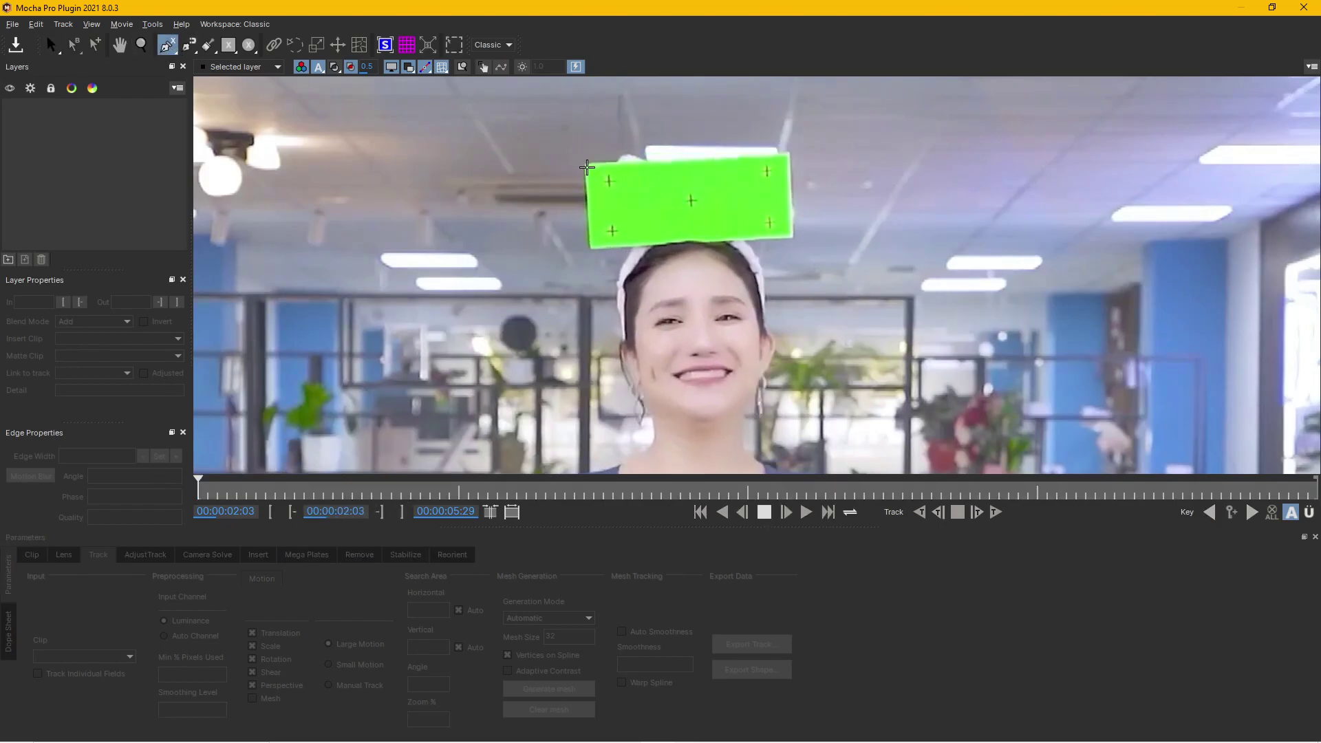
Draw a closed four-corner X-Spline around the green rectangle on her head
left_click(587, 166)
left_click(592, 247)
left_click(685, 253)
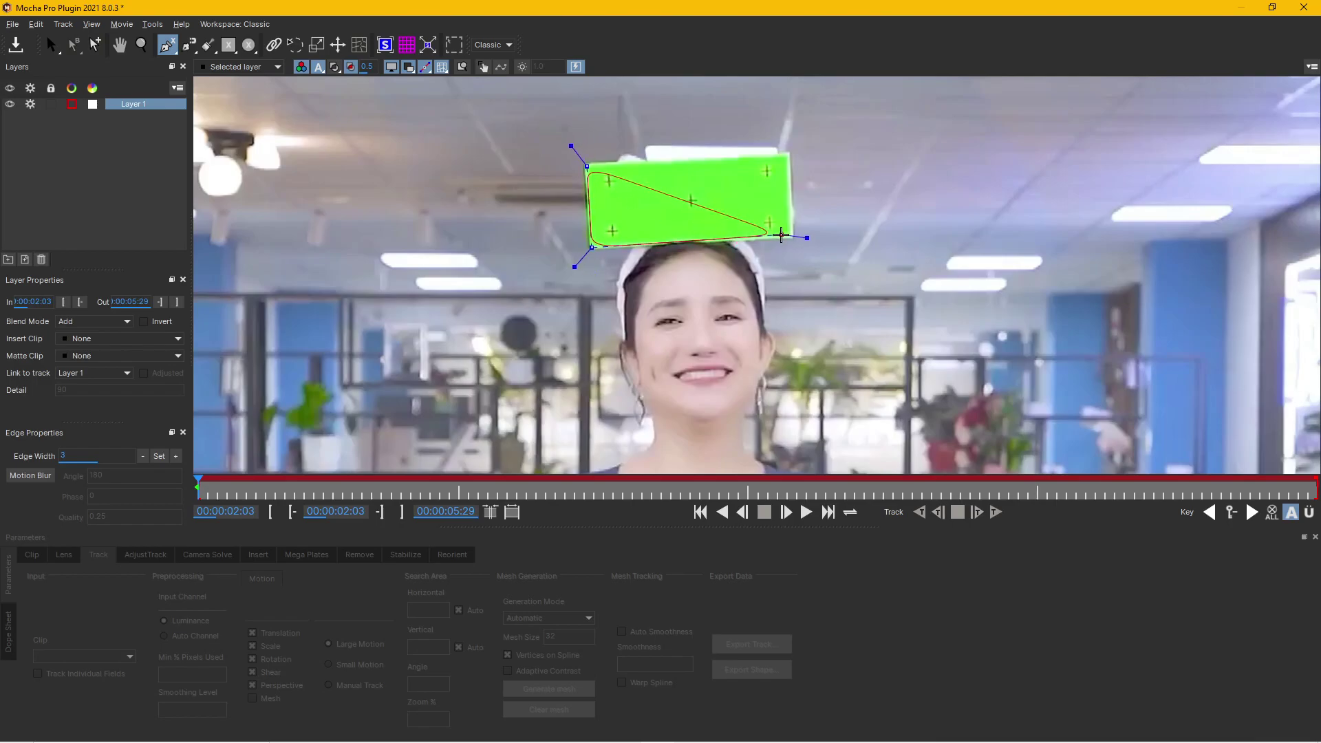
left_click_drag(709, 249, 791, 236)
left_click(782, 163)
right_click(782, 163)
left_click_drag(782, 163, 807, 125)
Refine the spline's corner points and tangents to fit the rectangle tightly
key("s")
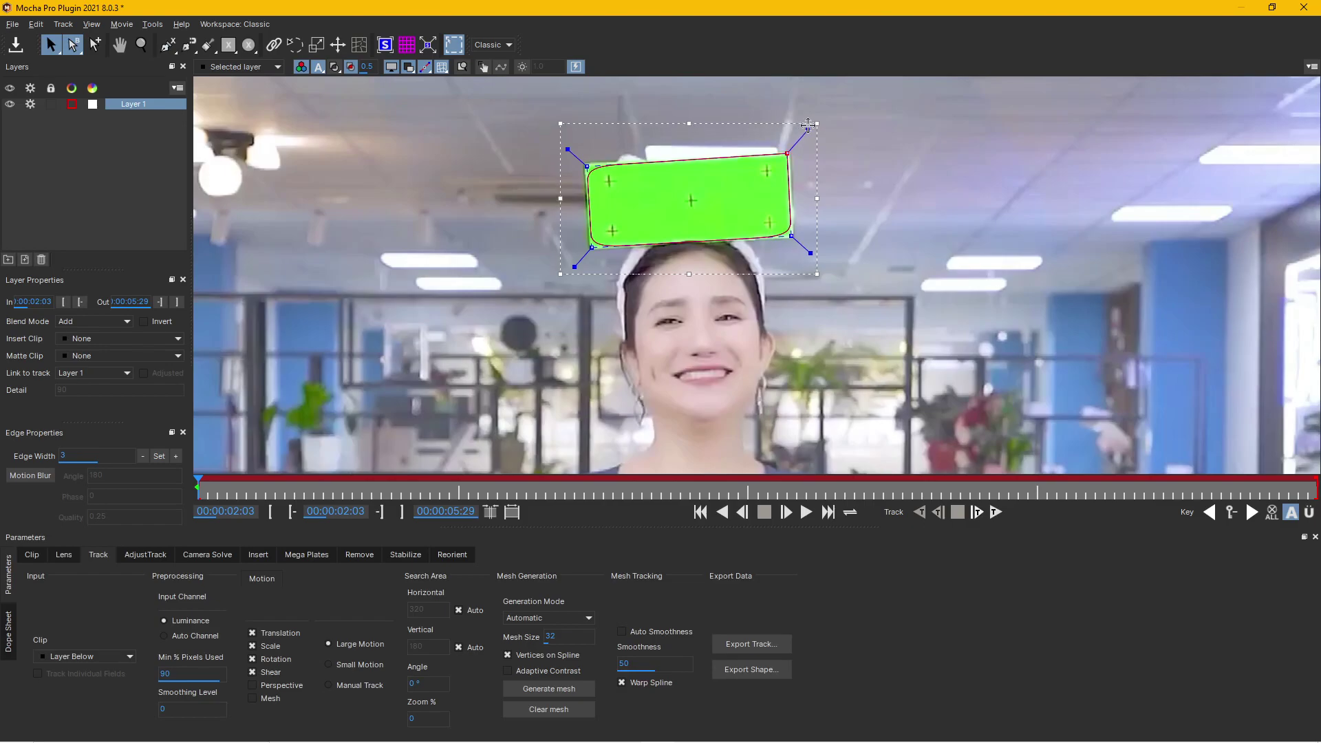
left_click_drag(805, 253, 789, 232)
left_click_drag(575, 265, 571, 270)
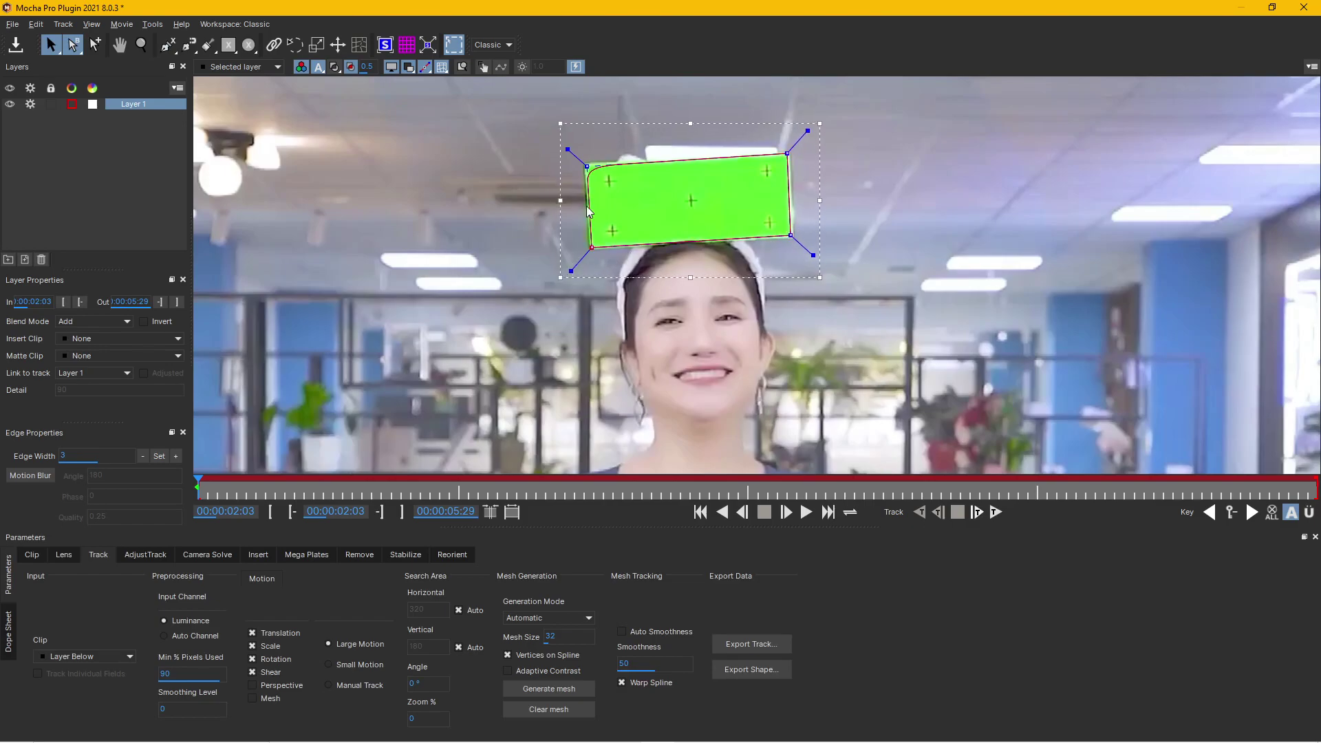
left_click_drag(568, 148, 561, 144)
Set the tracker to Small Motion and track Layer 1 forward through the clip
left_click(328, 665)
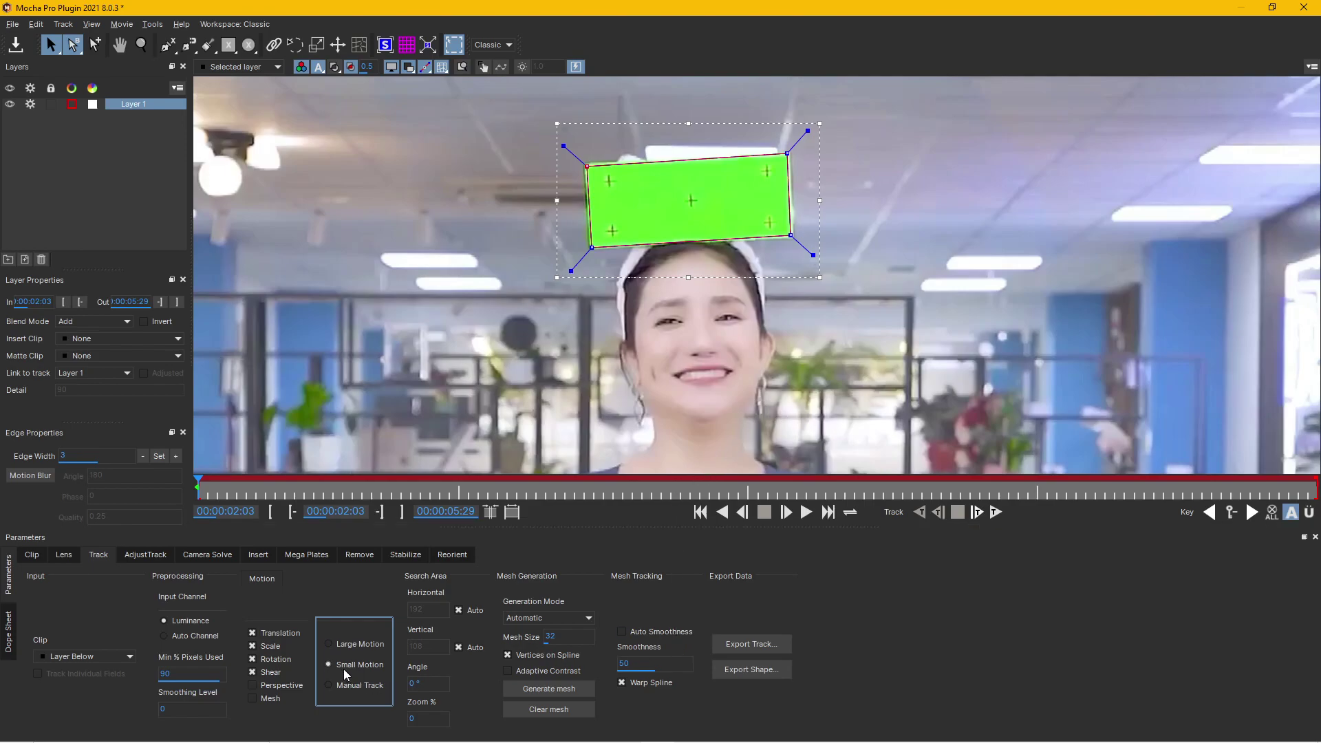
left_click(994, 512)
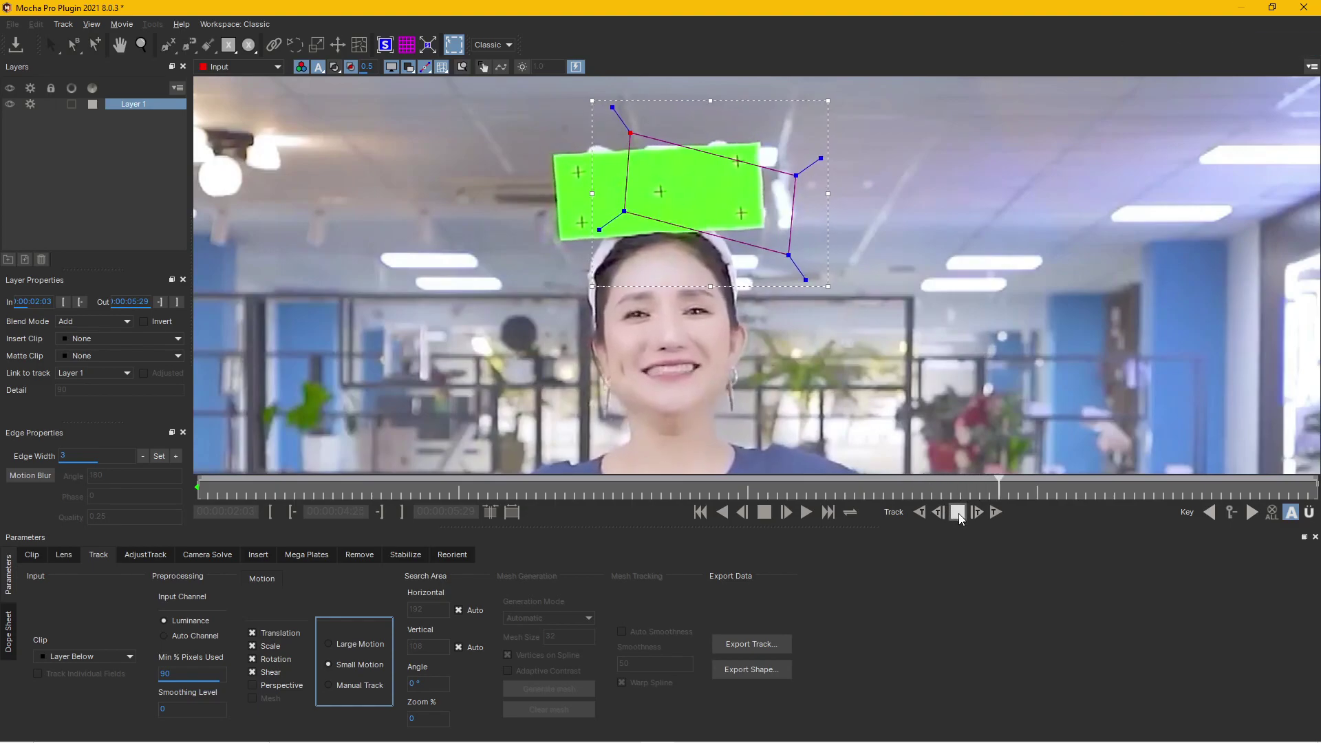
Stop the forward track, return to around 03:14, and switch the tracker to Manual Track
left_click(1009, 487)
mouse_move(1006, 487)
left_mouse_down()
mouse_move(585, 461)
mouse_move(666, 463)
mouse_move(650, 456)
left_mouse_up()
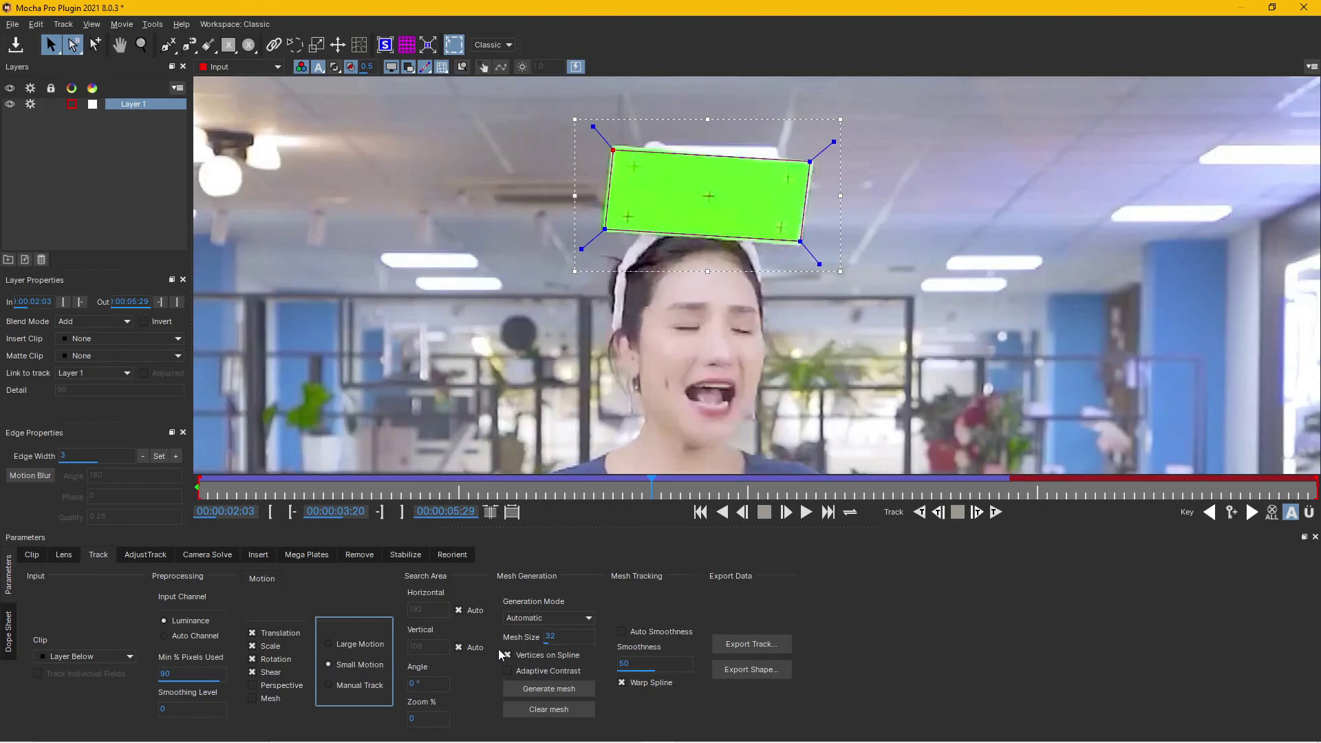
left_click(329, 685)
Track one frame forward to 03:21 and drag all four corners onto the green rectangle
left_click(976, 512)
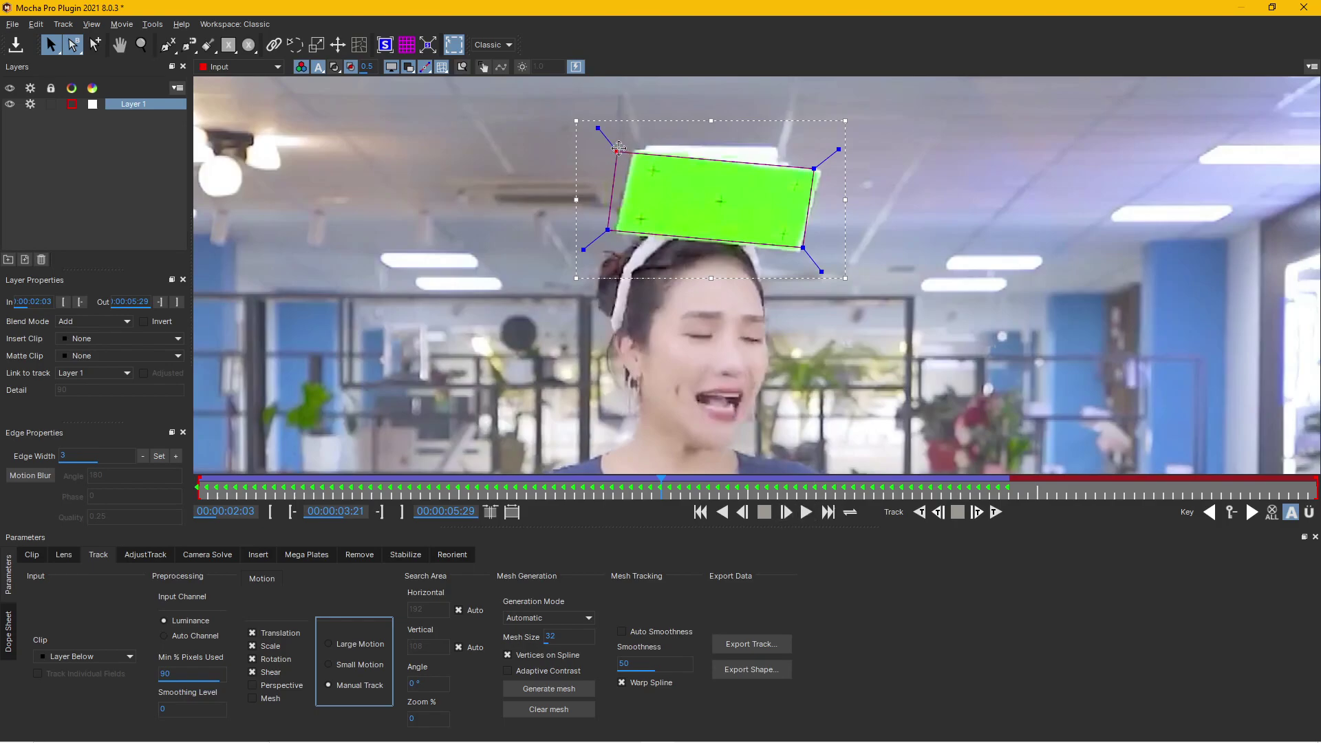
left_click_drag(617, 152, 634, 154)
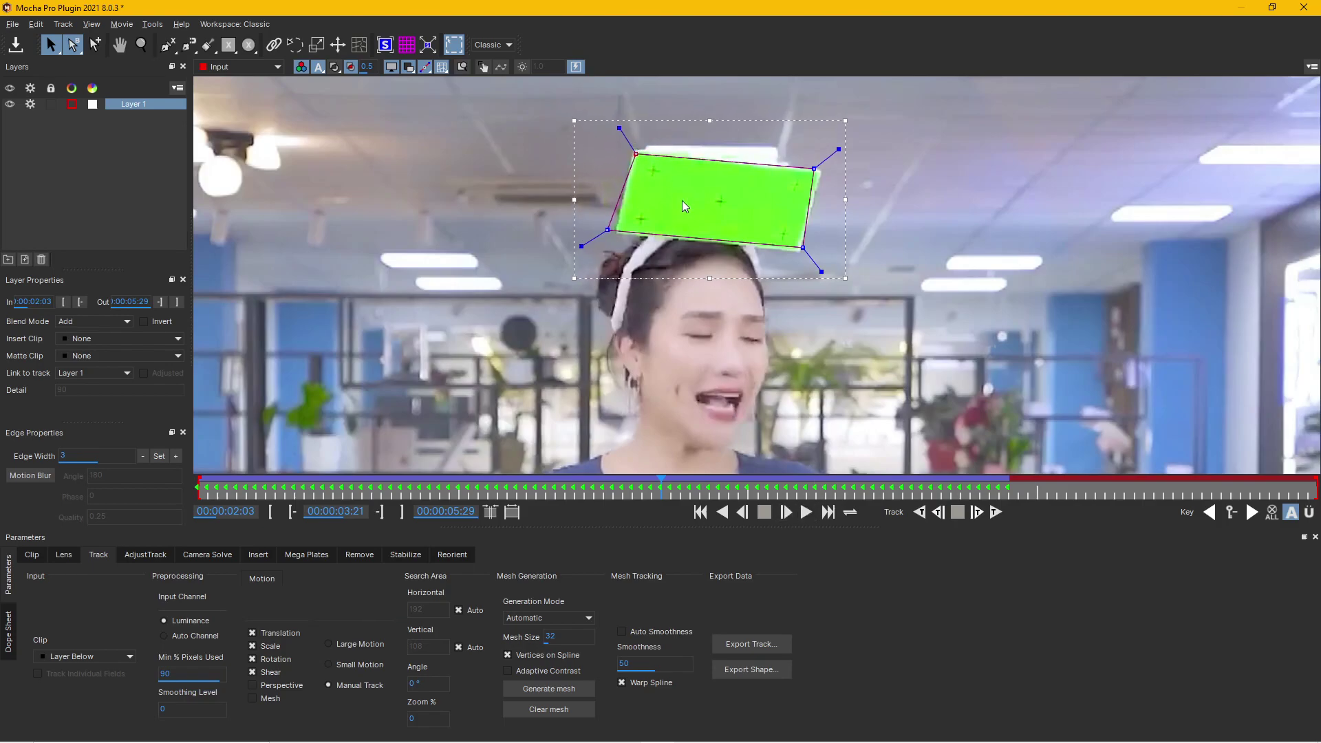
left_click_drag(603, 229, 618, 231)
left_click_drag(798, 246, 799, 249)
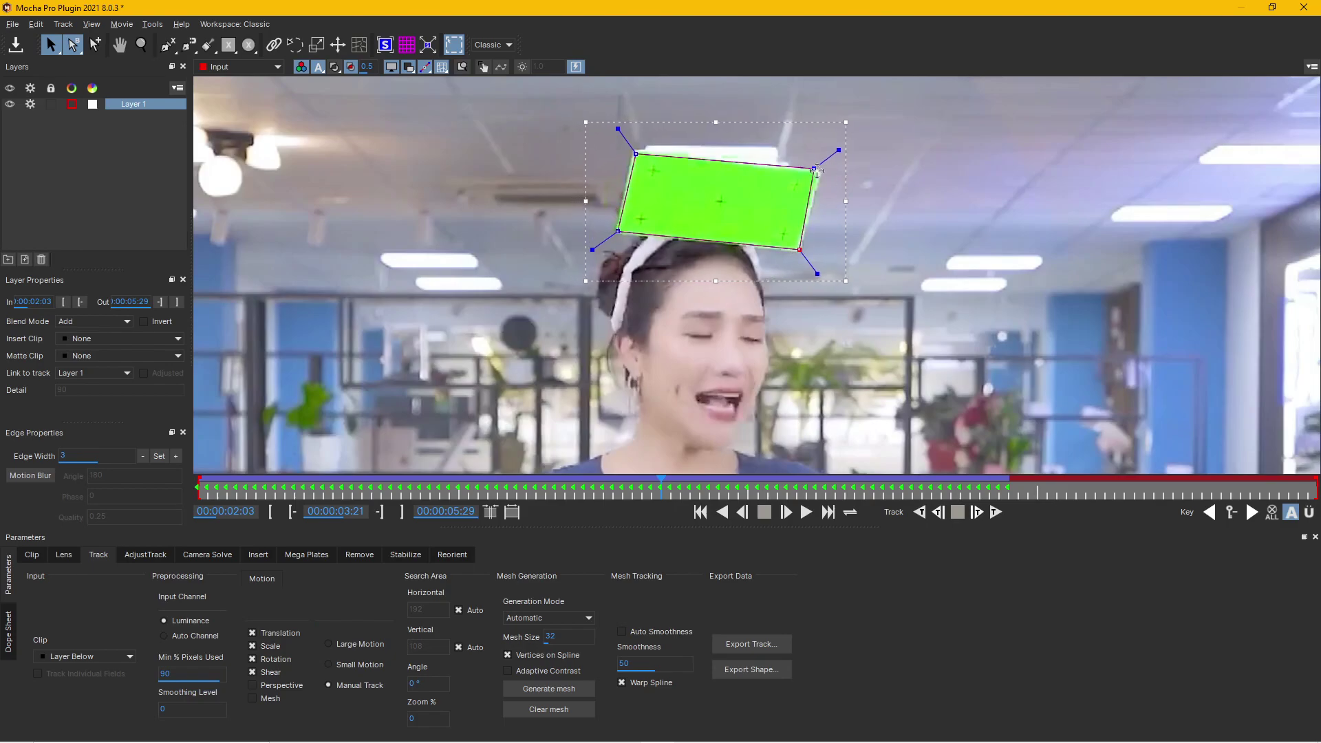
left_click_drag(814, 169, 817, 171)
left_click_drag(798, 249, 798, 249)
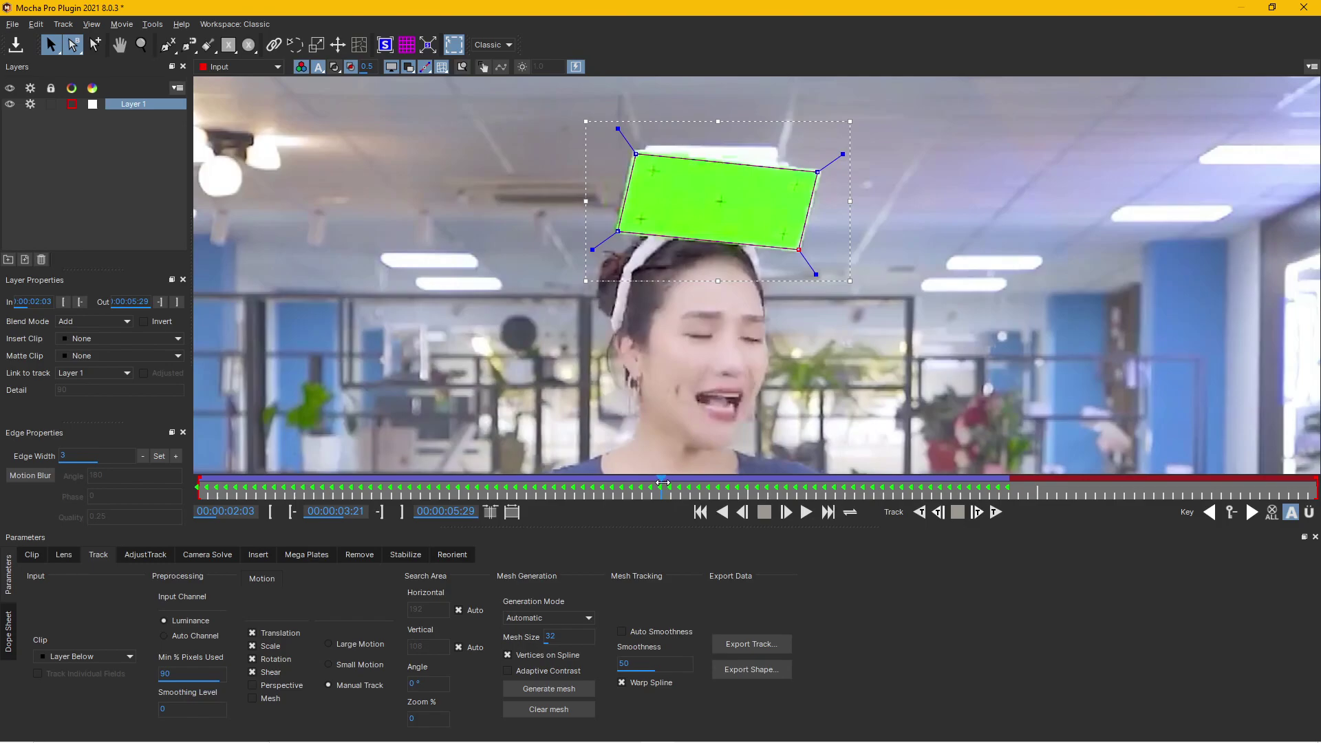
Scrub between 03:17 and 03:21 to check the fit and reselect Manual Track
mouse_move(656, 484)
left_mouse_down()
mouse_move(612, 478)
mouse_move(663, 483)
mouse_move(617, 478)
mouse_move(664, 474)
mouse_move(649, 474)
left_mouse_up()
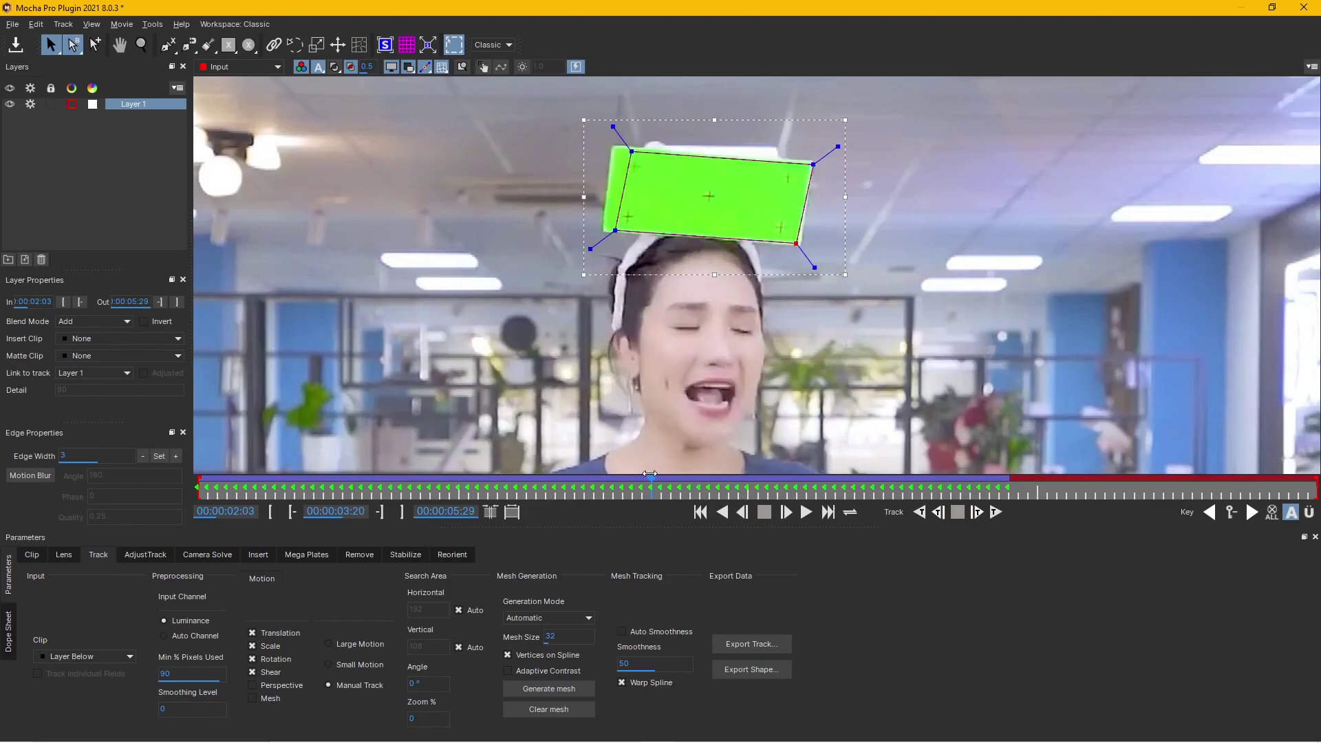
key("Right")
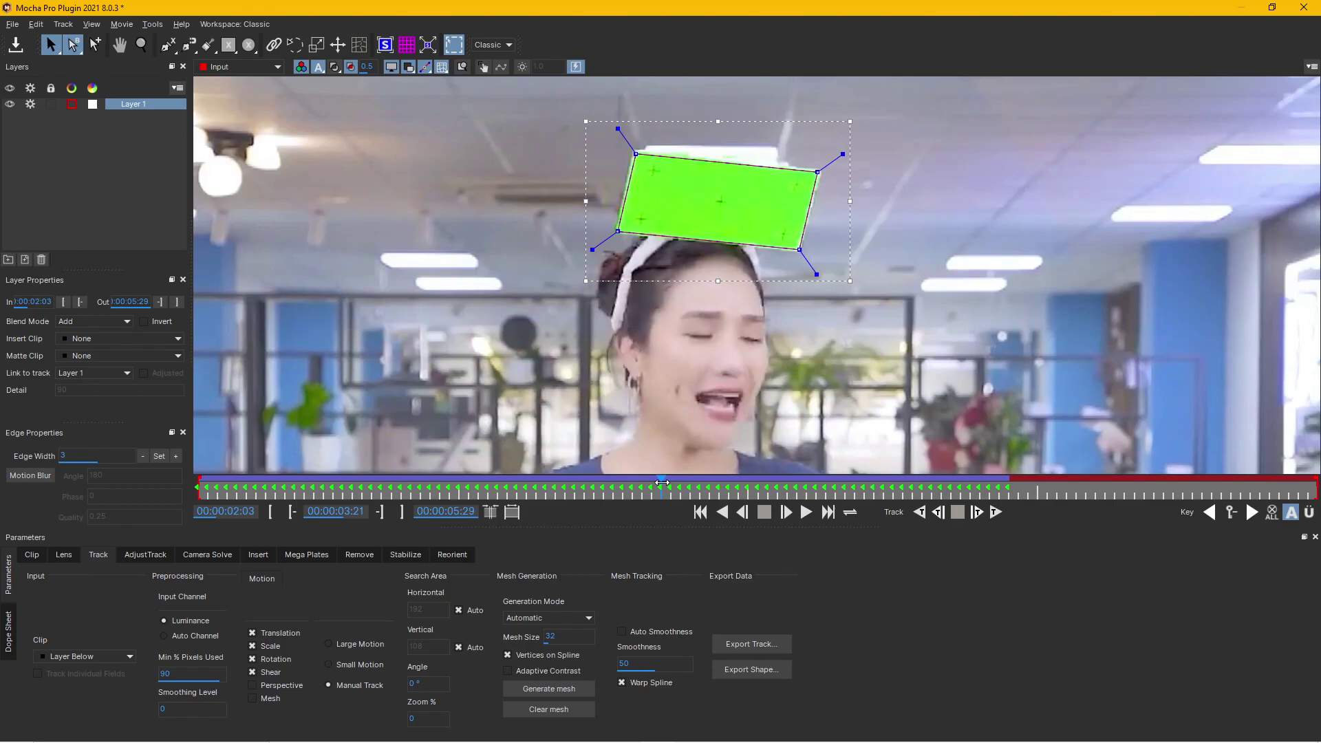
left_click_drag(661, 485, 625, 489)
key("Right")
key("Right")
key("Right")
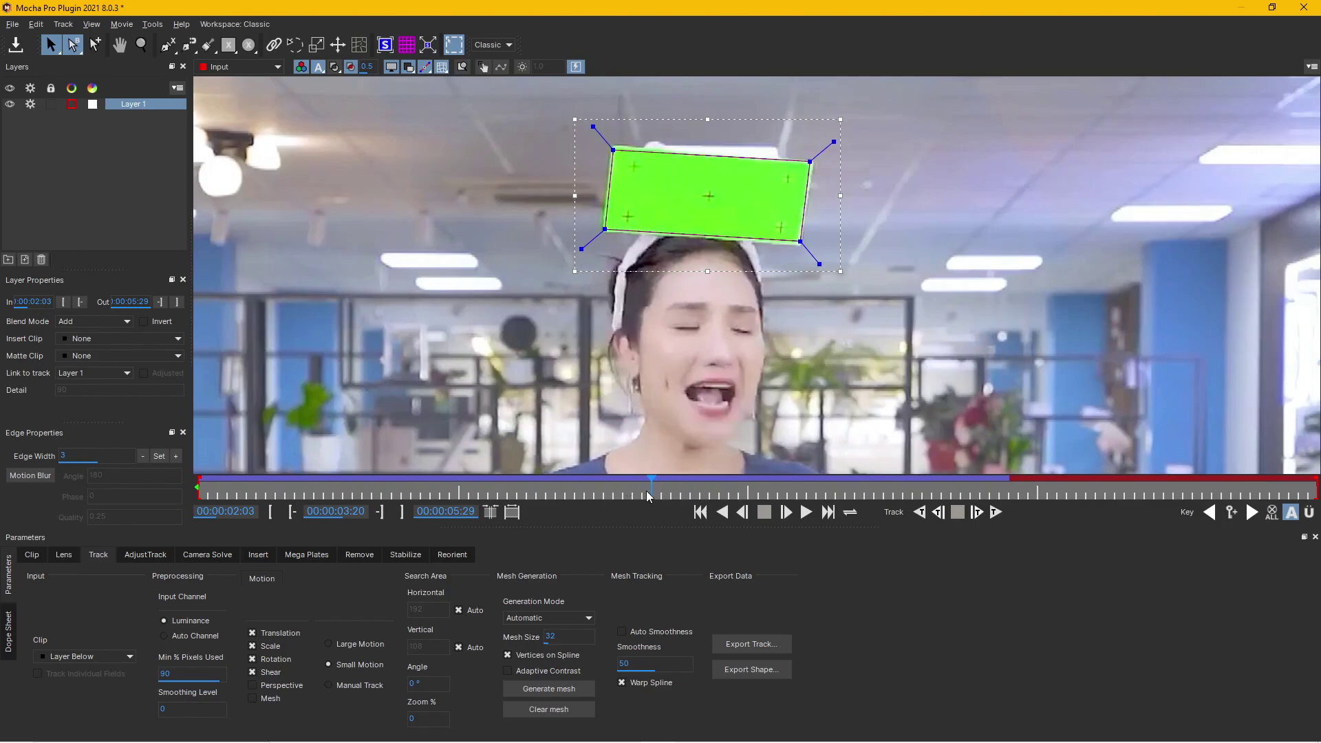
left_click(339, 685)
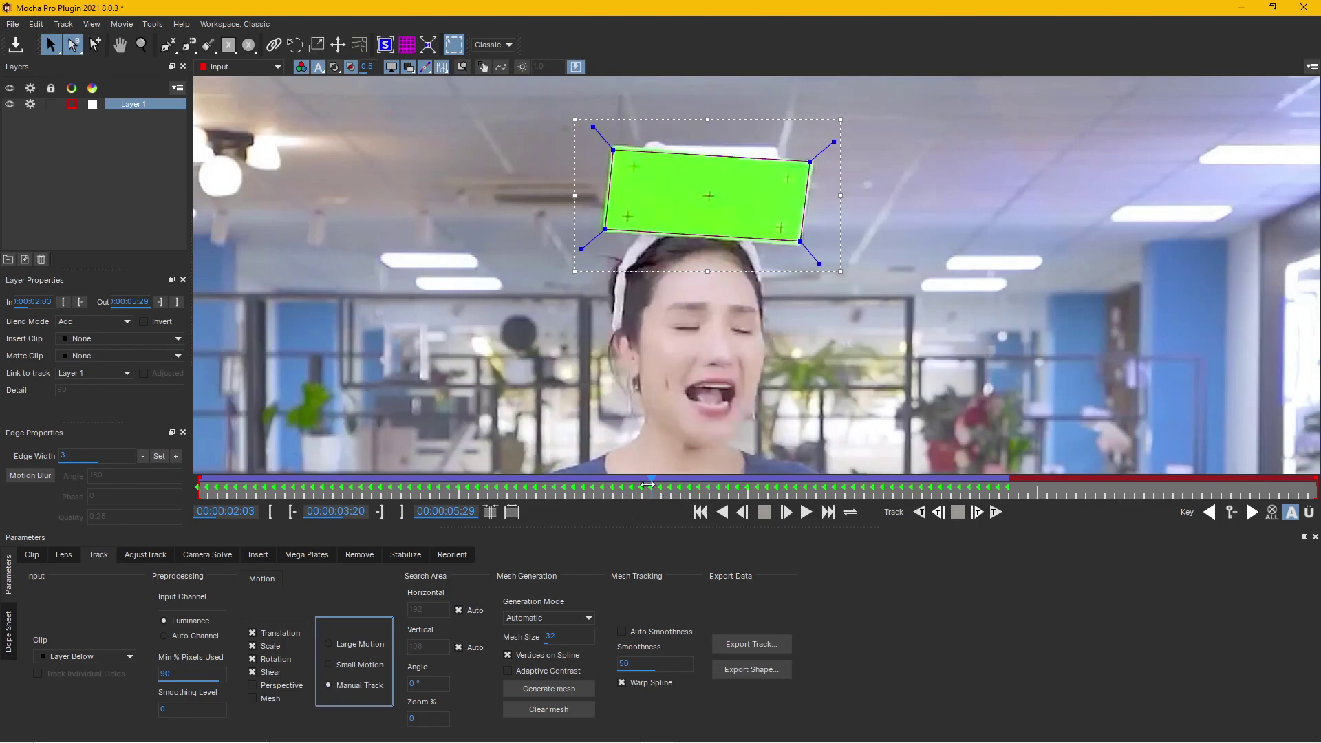
left_click_drag(654, 483, 654, 483)
Show the planar surface and refit Layer 1's corners onto the green card, undoing one misplaced drag
left_click(386, 46)
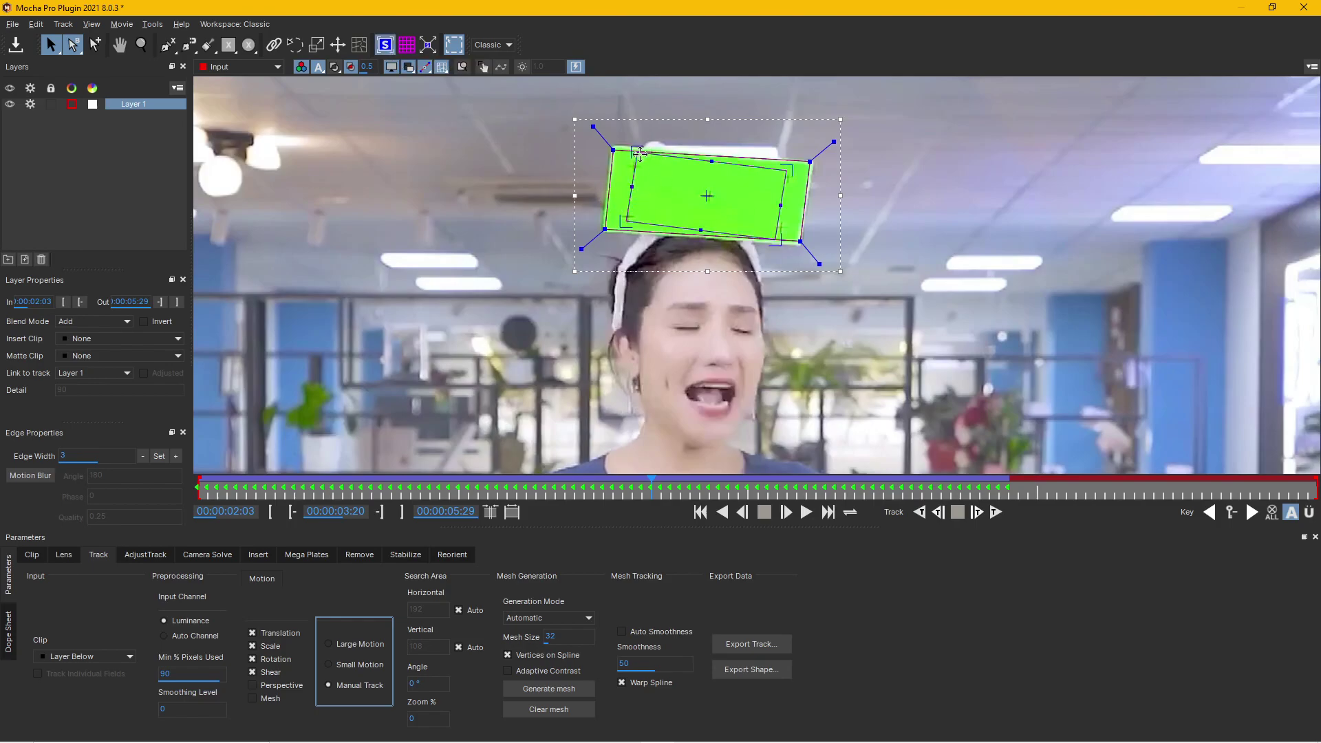
left_click_drag(631, 153, 630, 216)
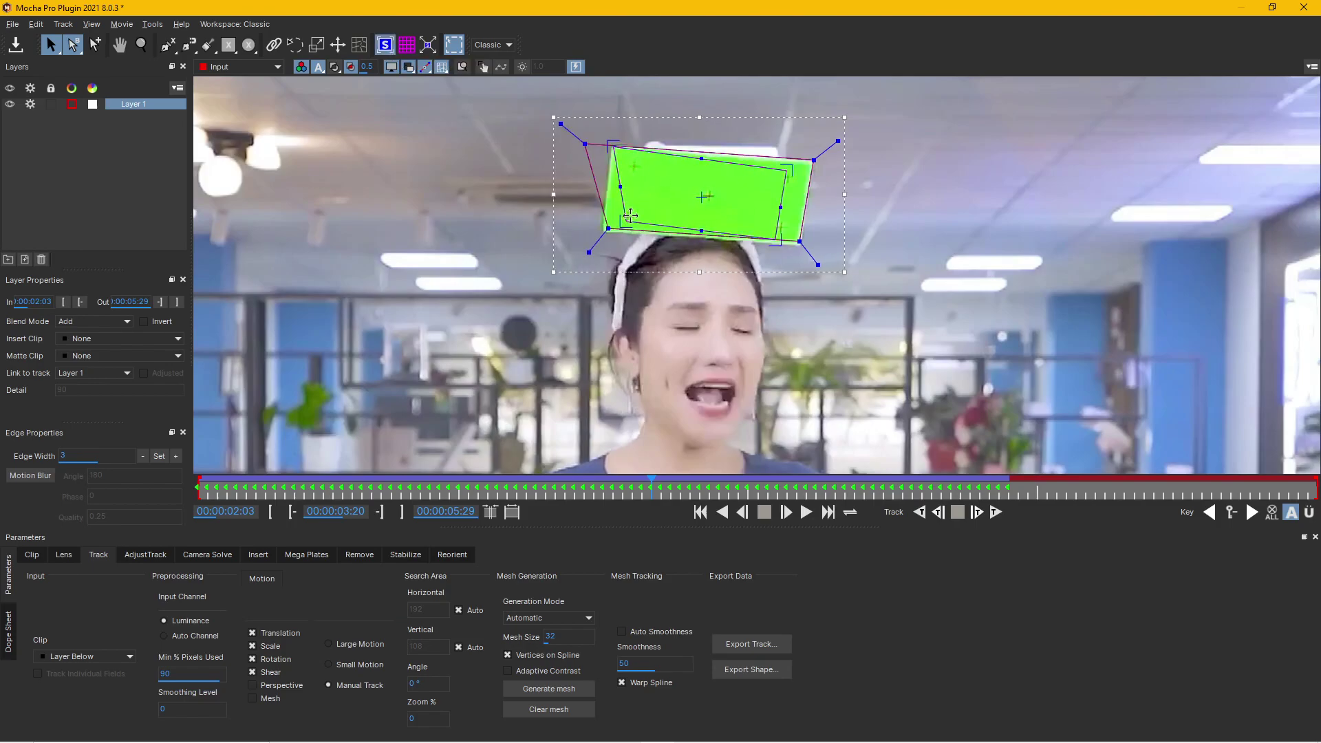
key("ctrl+z")
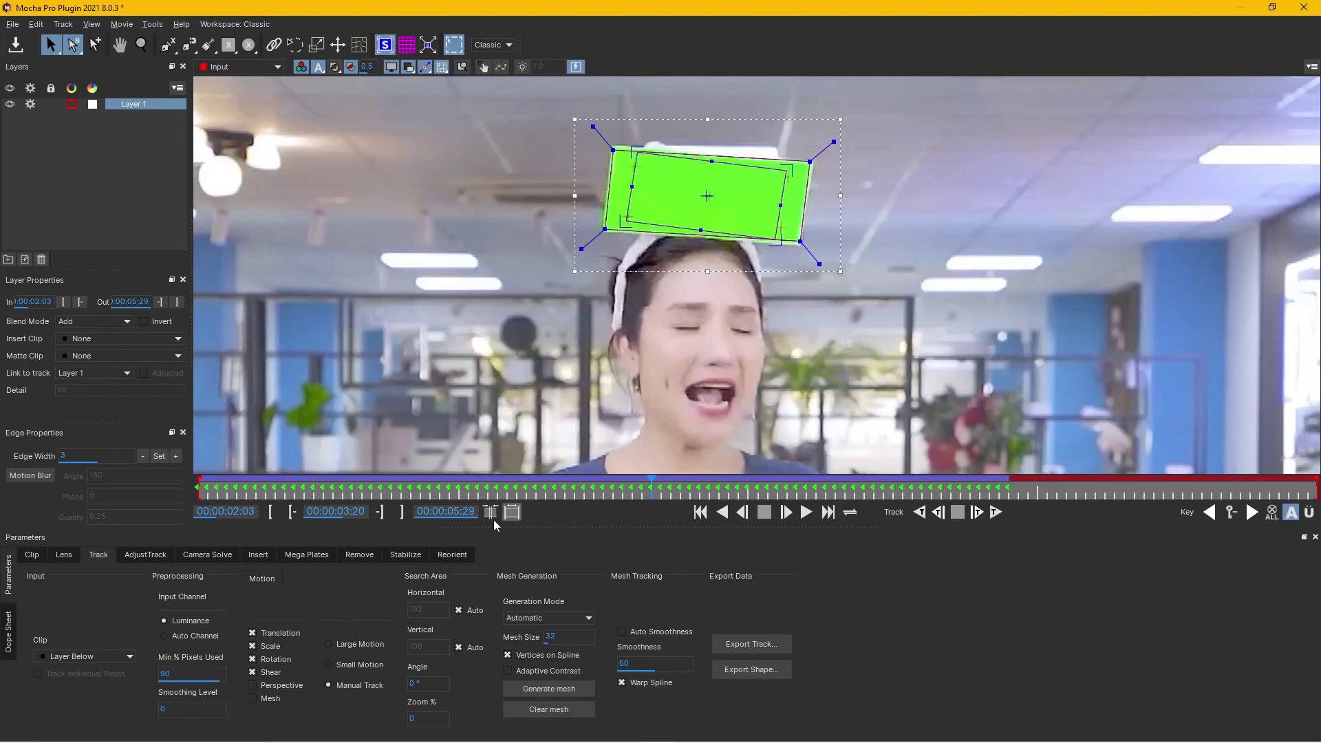
left_click(329, 664)
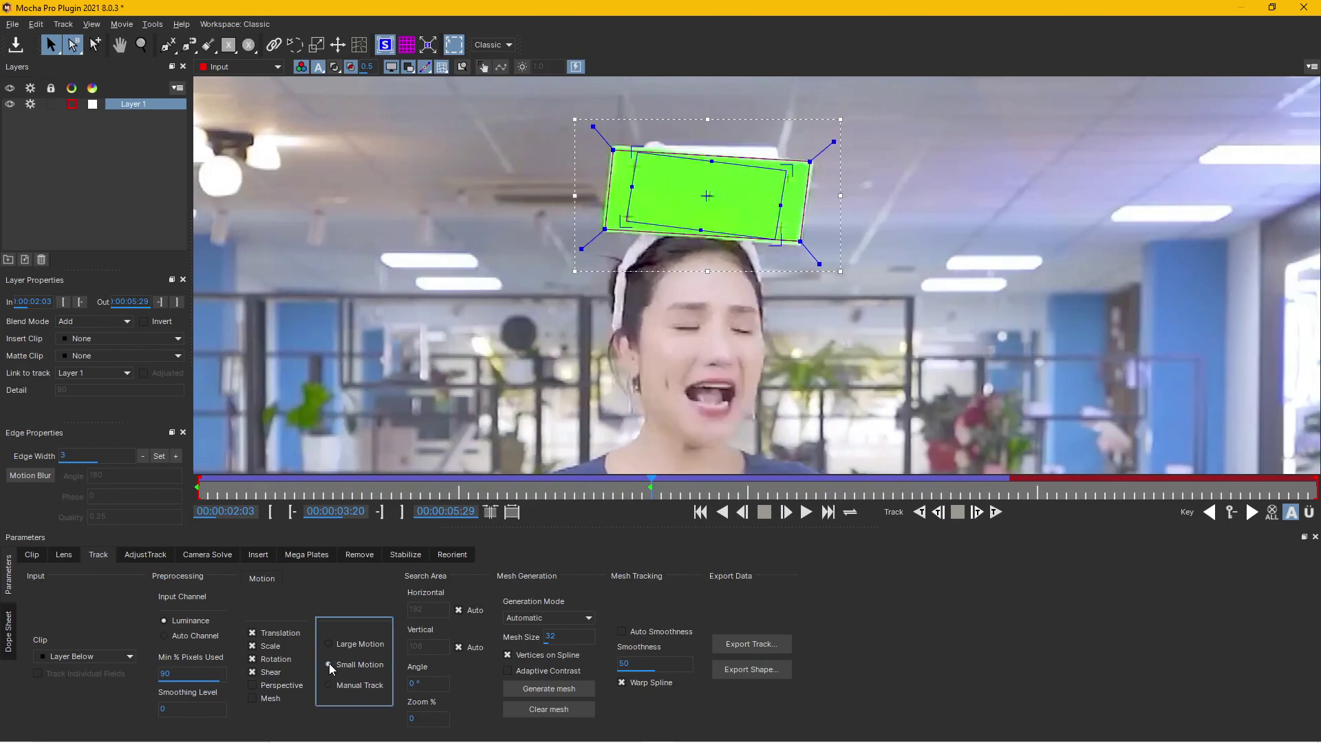
mouse_move(636, 155)
left_mouse_down()
mouse_move(634, 198)
mouse_move(612, 222)
left_mouse_up()
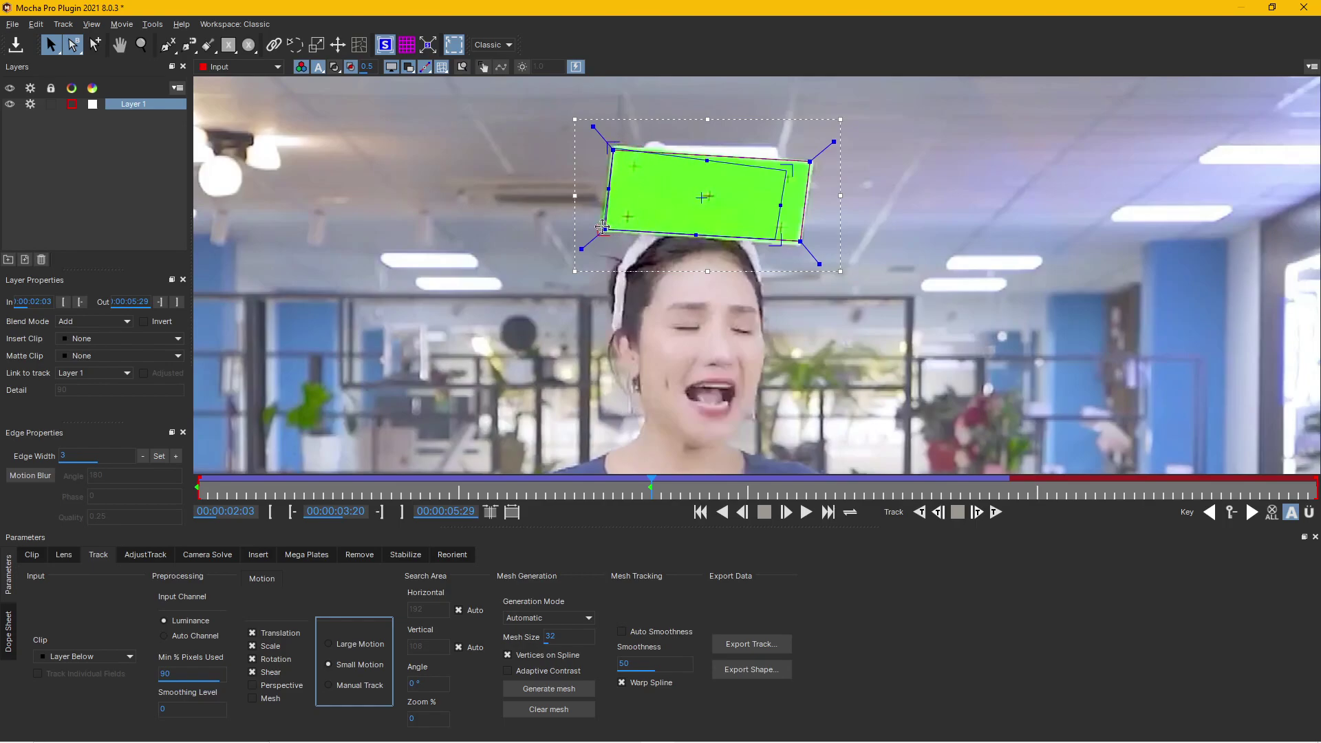
left_click_drag(778, 239, 799, 242)
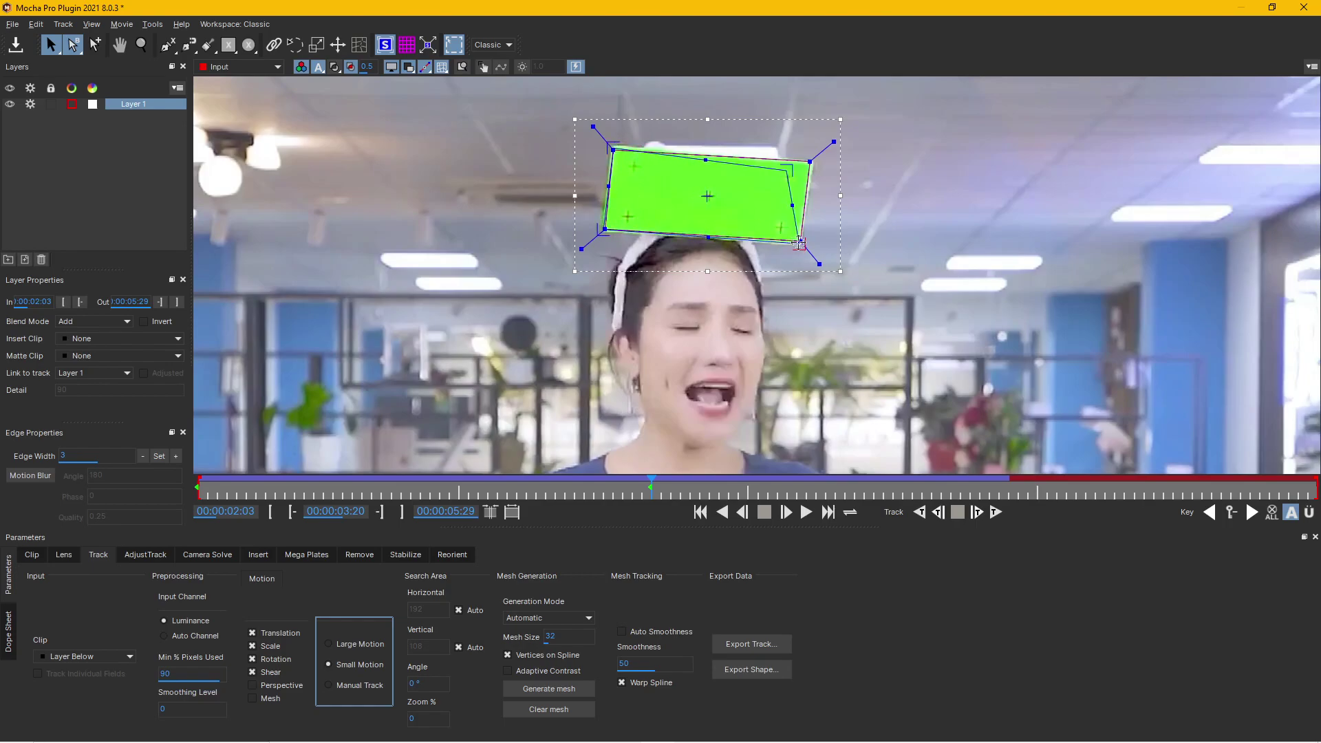
left_click_drag(789, 166, 810, 161)
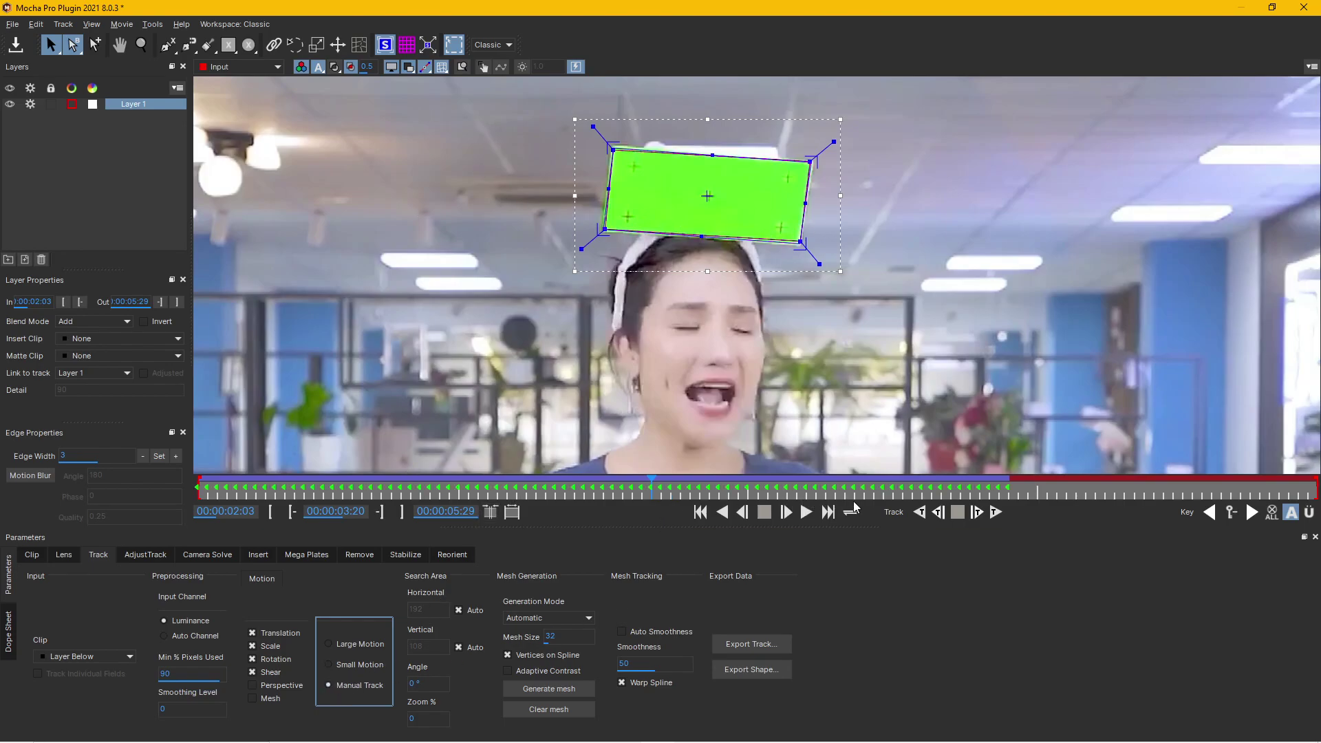
Step to frame 03:21 and align all four corners with the green rectangle
left_click(785, 512)
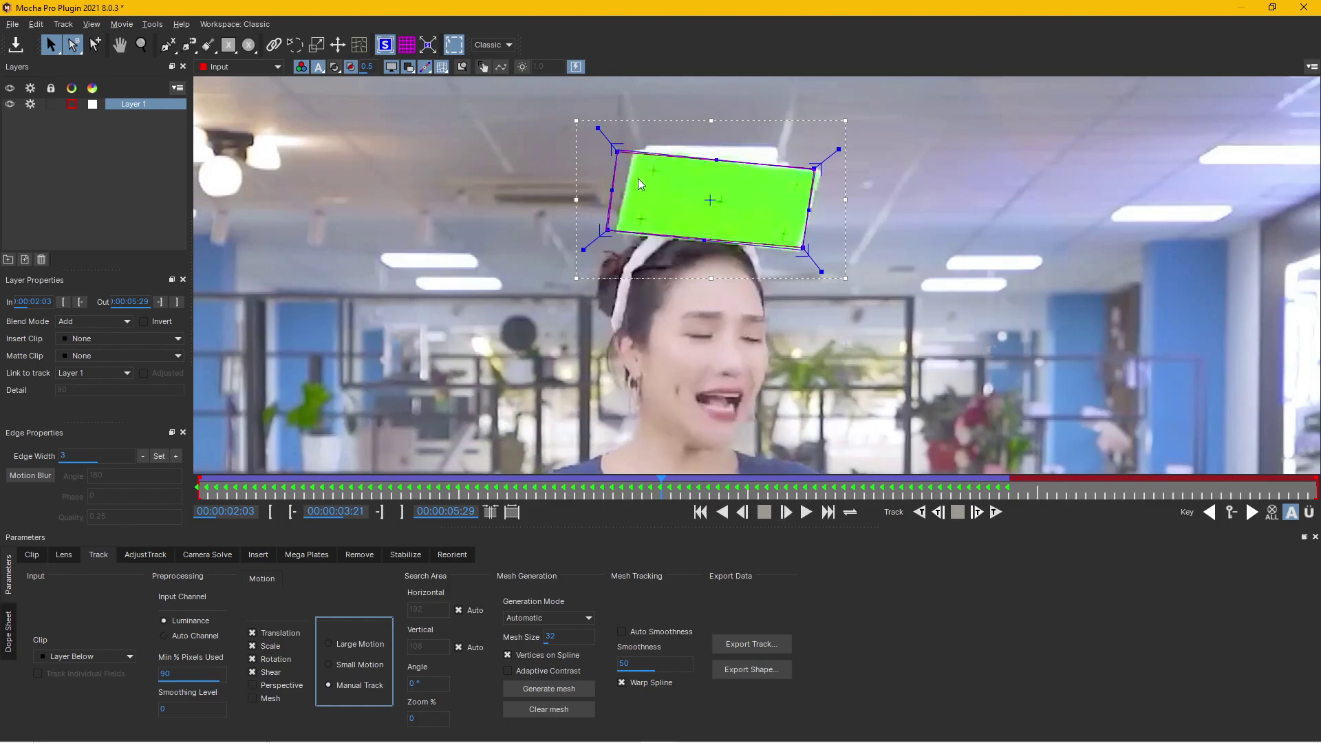
left_click_drag(615, 152, 631, 154)
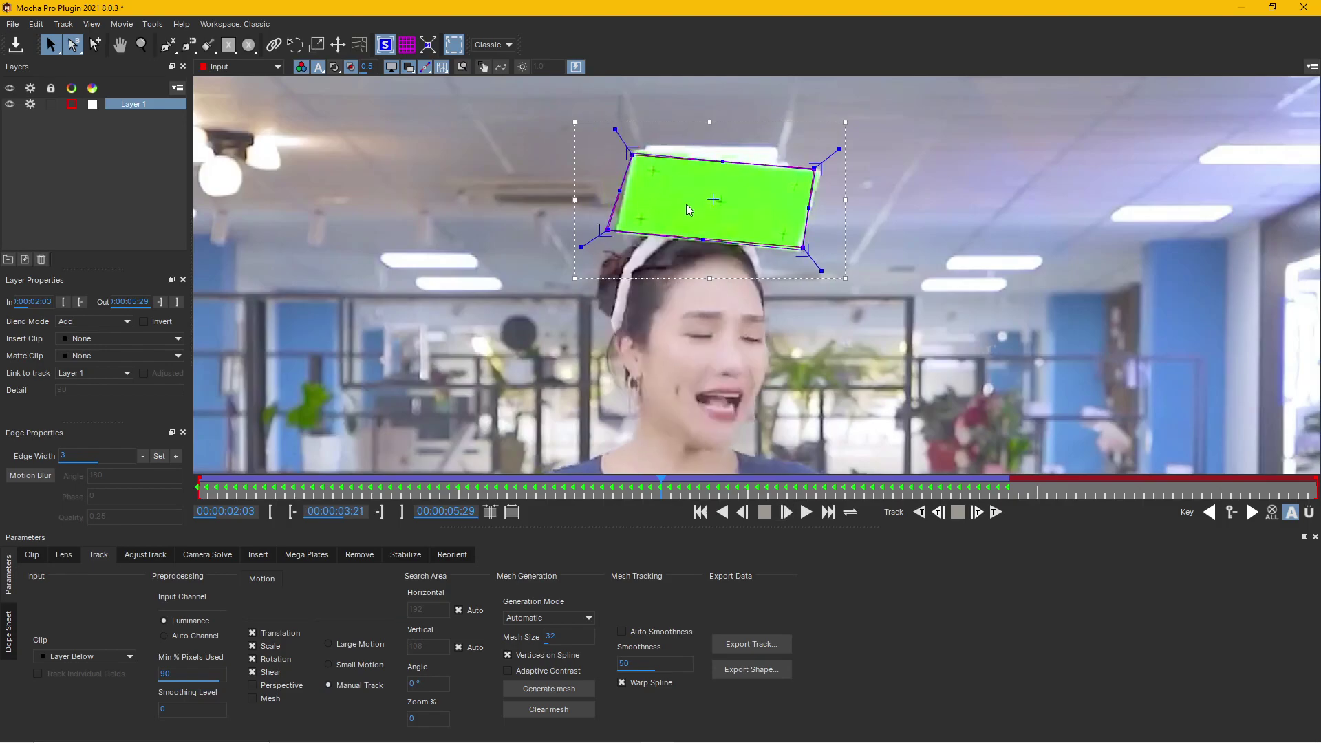
left_click_drag(611, 232, 617, 233)
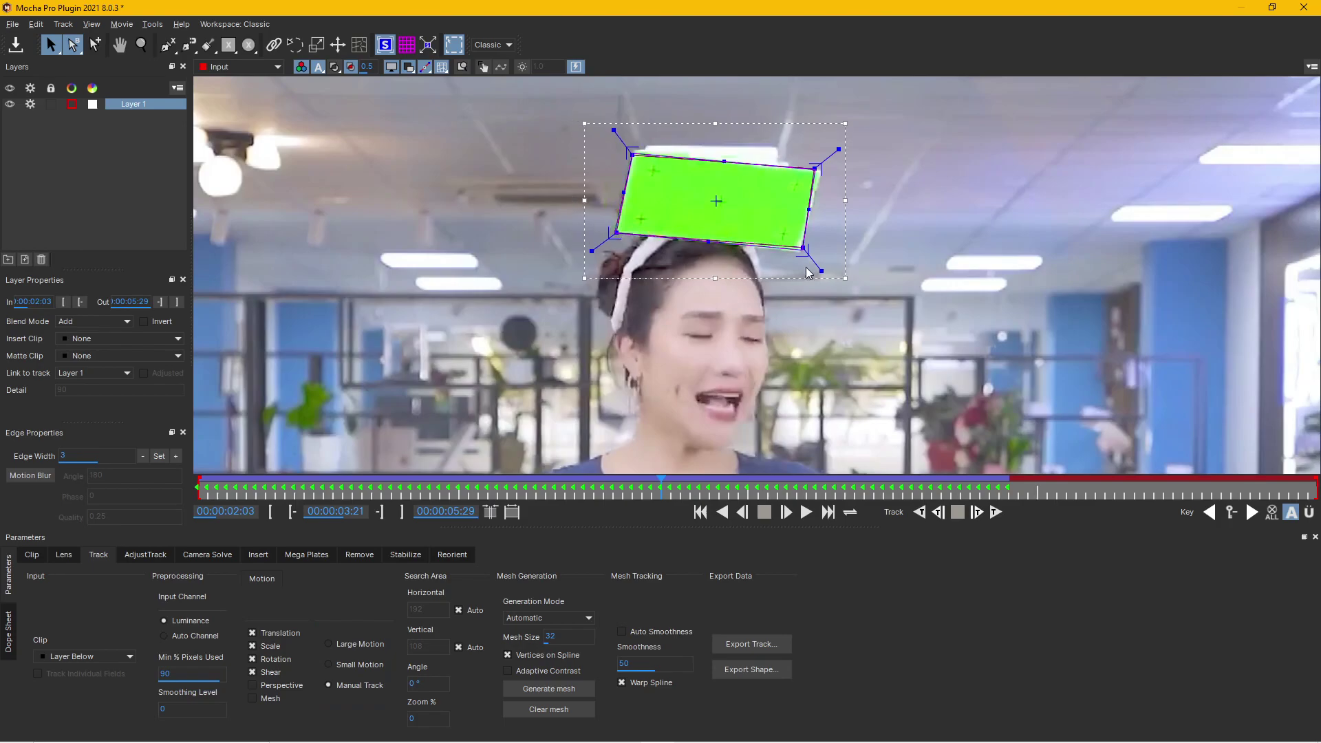
left_click_drag(799, 248, 802, 249)
left_click_drag(813, 165, 817, 169)
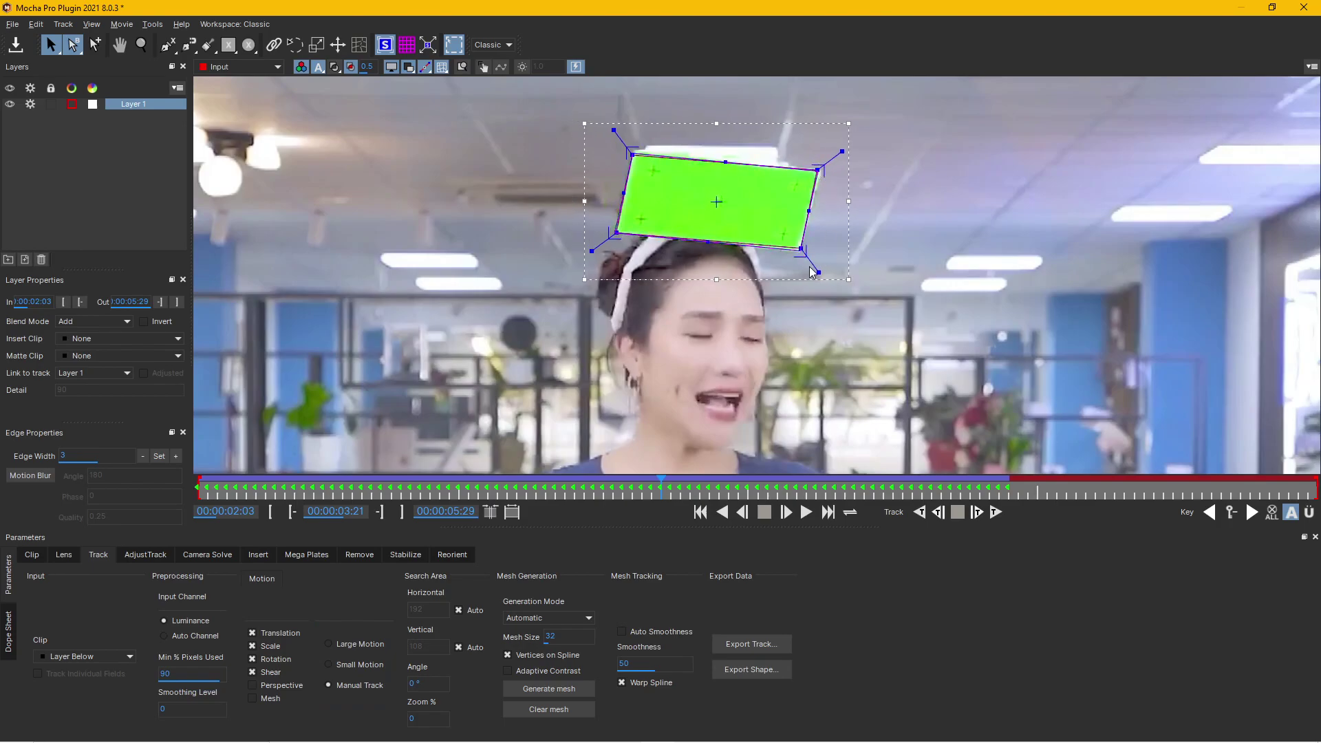
Check the fit at 03:19, then refit the four corners on frame 03:22
mouse_move(659, 483)
left_mouse_down()
mouse_move(617, 475)
mouse_move(659, 481)
left_mouse_up()
left_click_drag(660, 481, 666, 482)
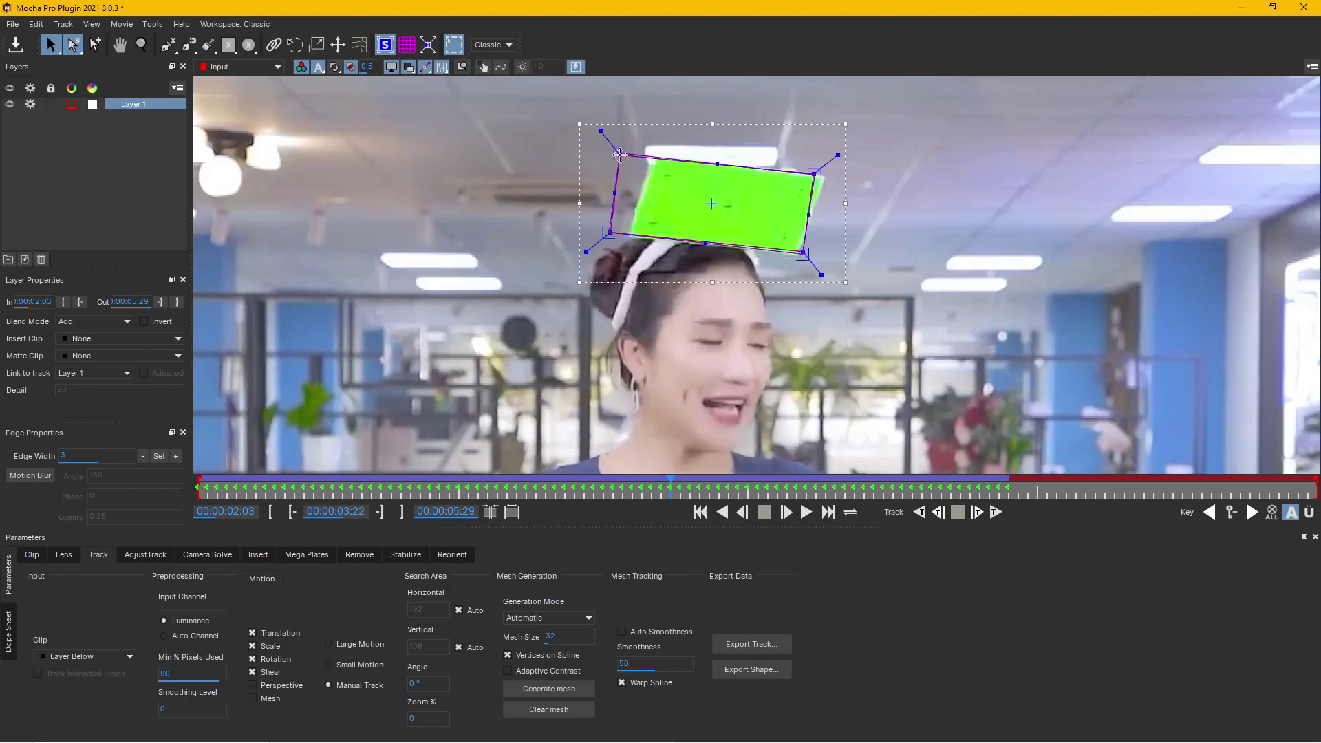
left_click_drag(619, 154, 656, 162)
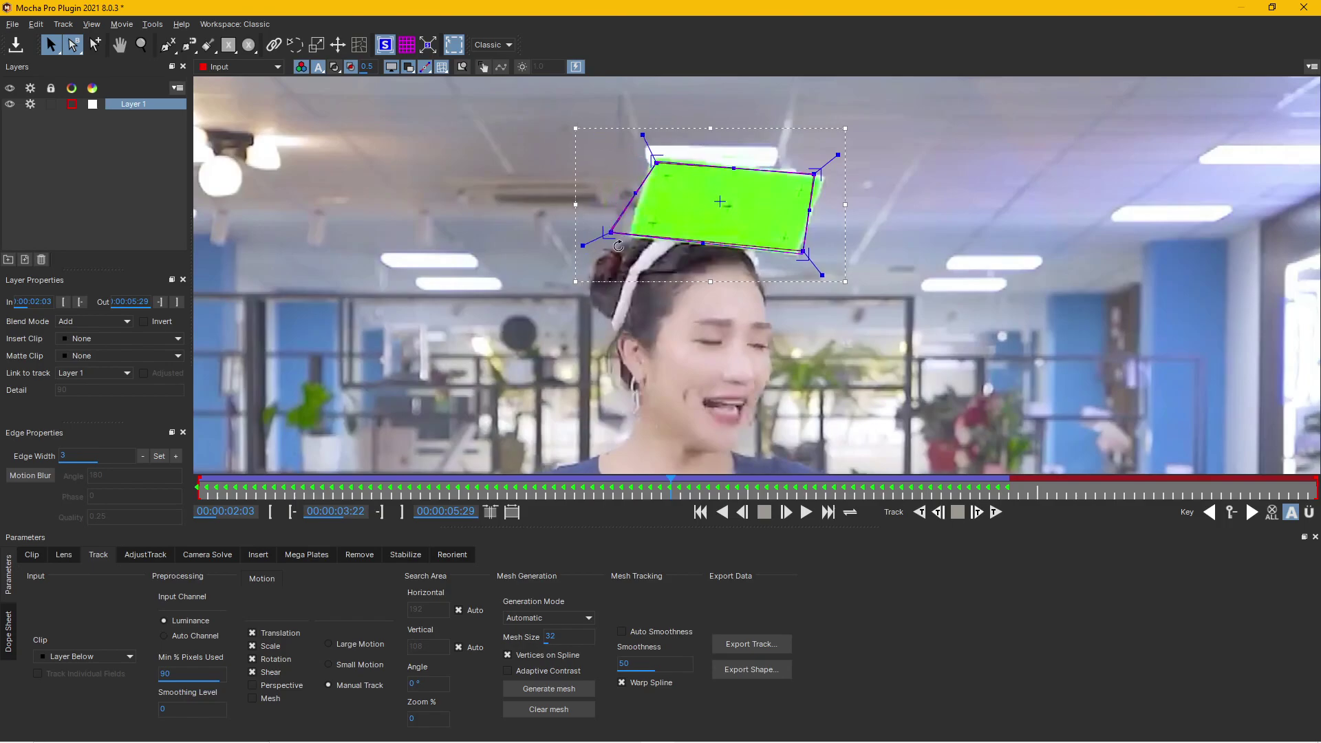
left_click_drag(610, 233, 635, 237)
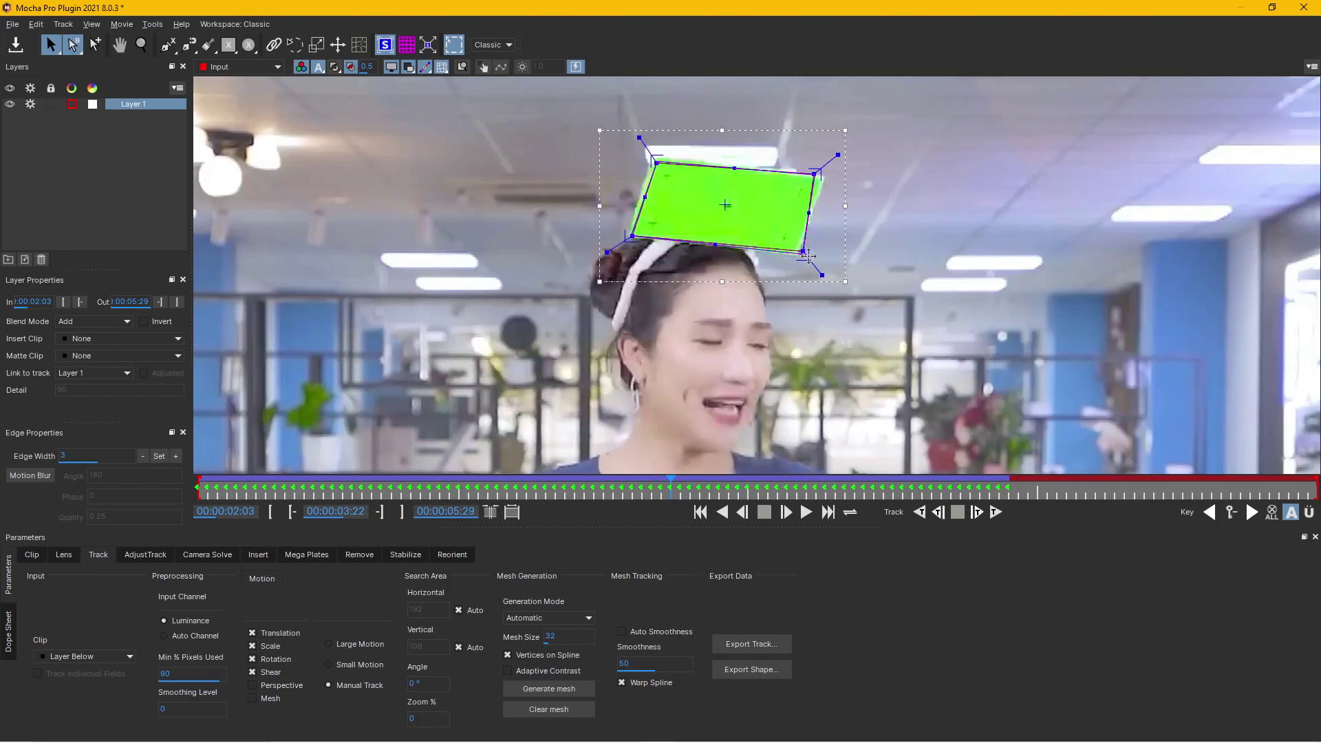
left_click_drag(803, 252, 802, 252)
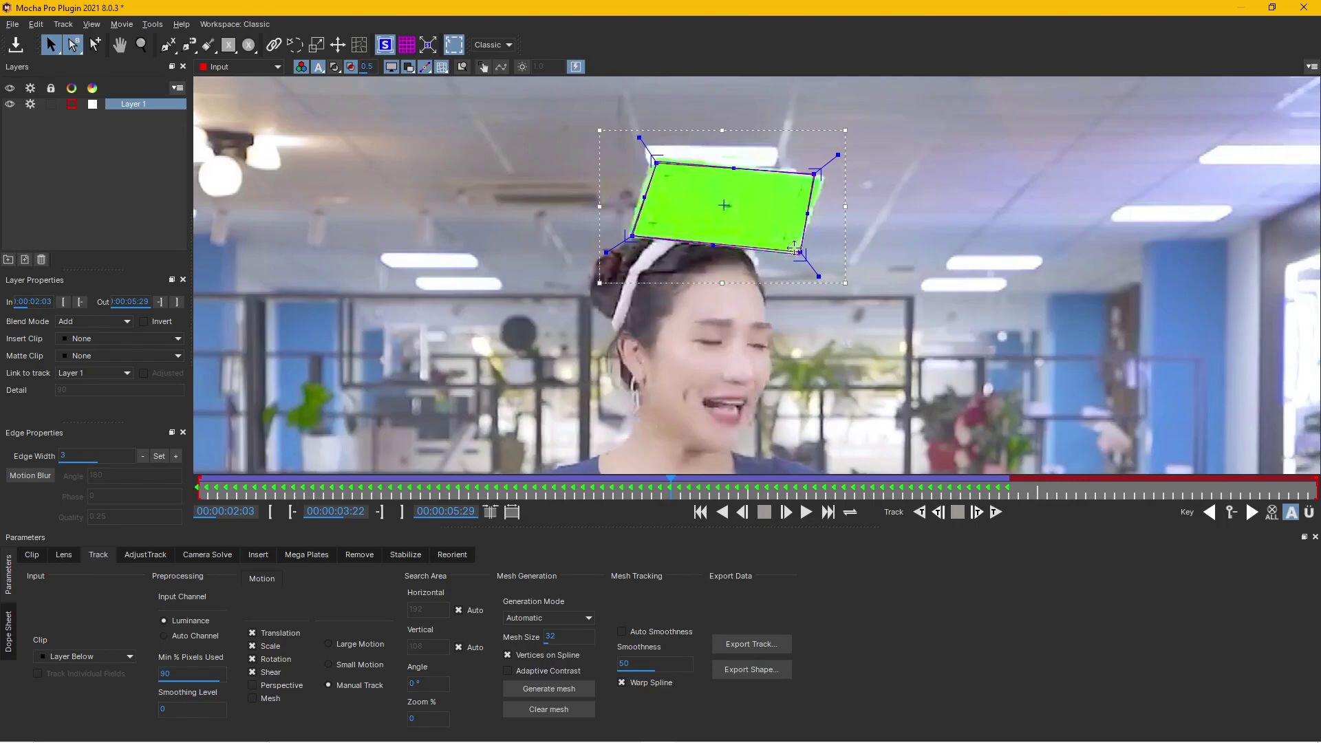
left_click_drag(802, 252, 798, 251)
left_click_drag(819, 179, 826, 182)
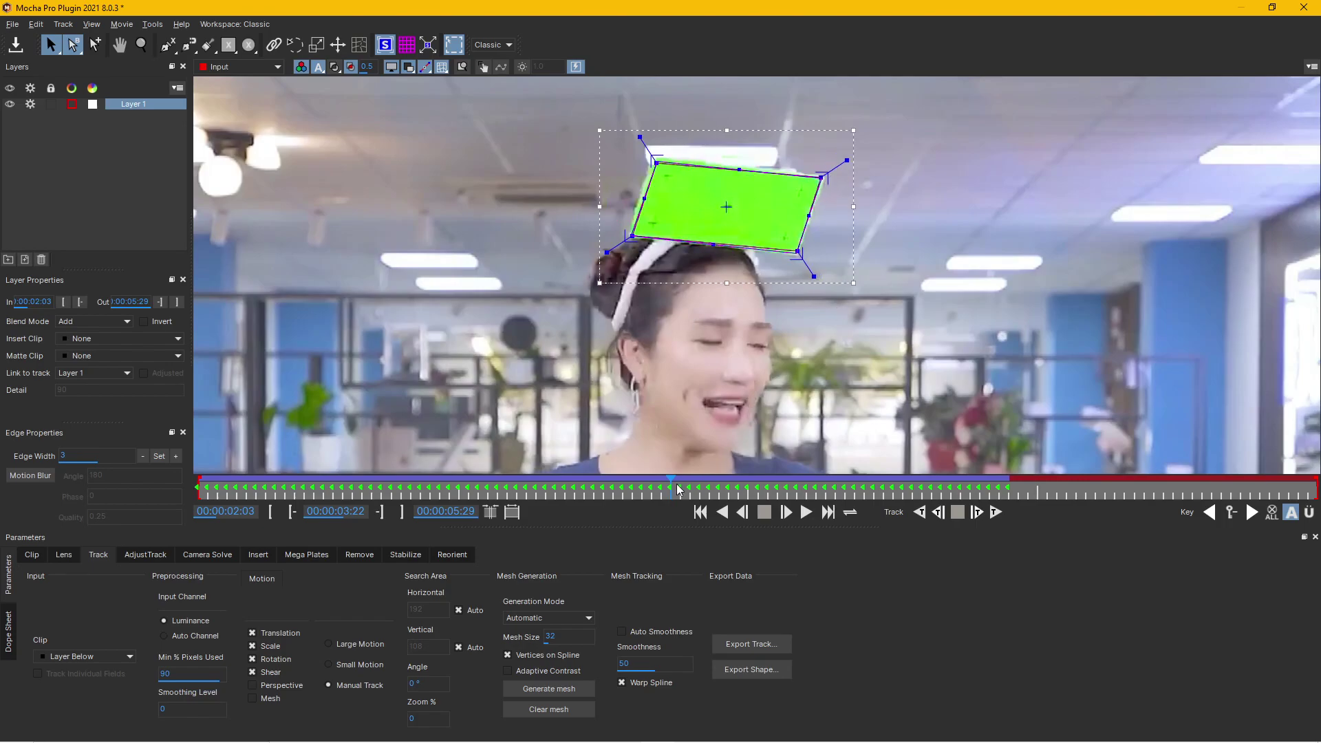
Advance to frame 03:23 and move each corner onto the green rectangle
left_click_drag(666, 484, 678, 485)
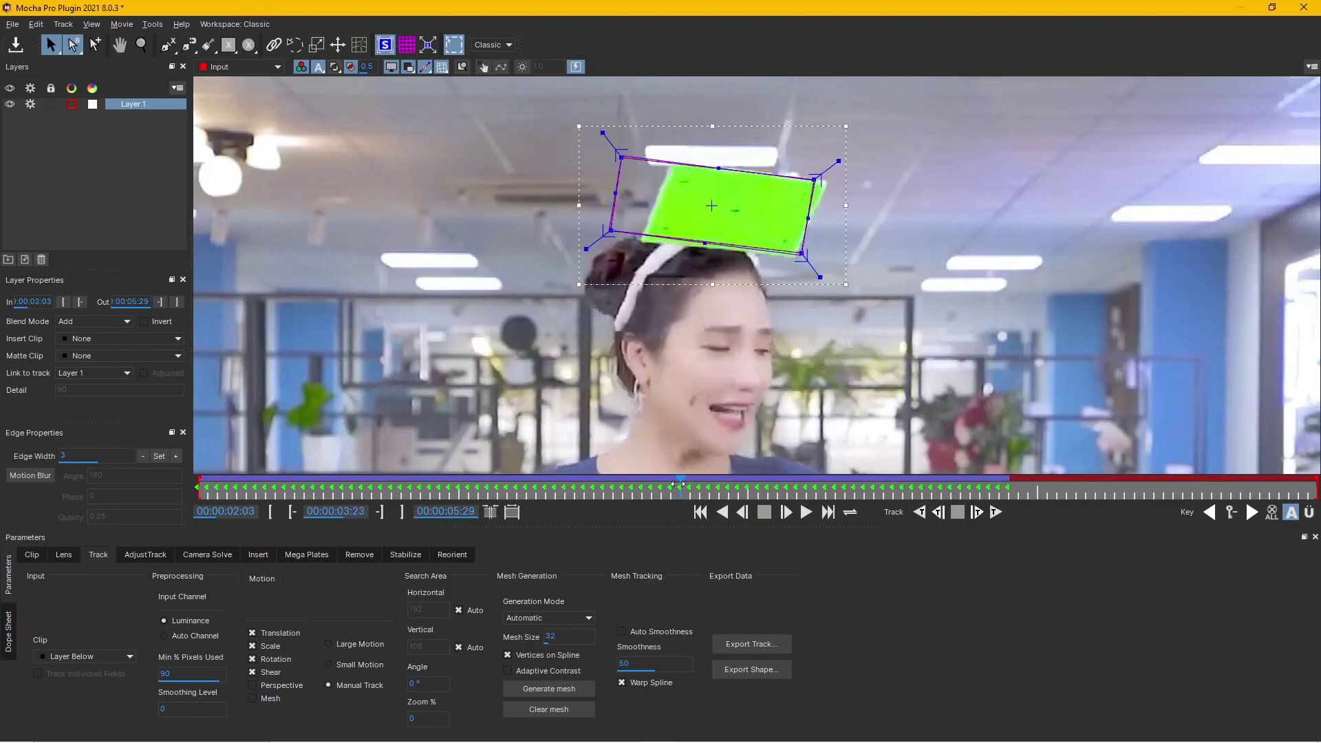
left_click_drag(622, 158, 673, 166)
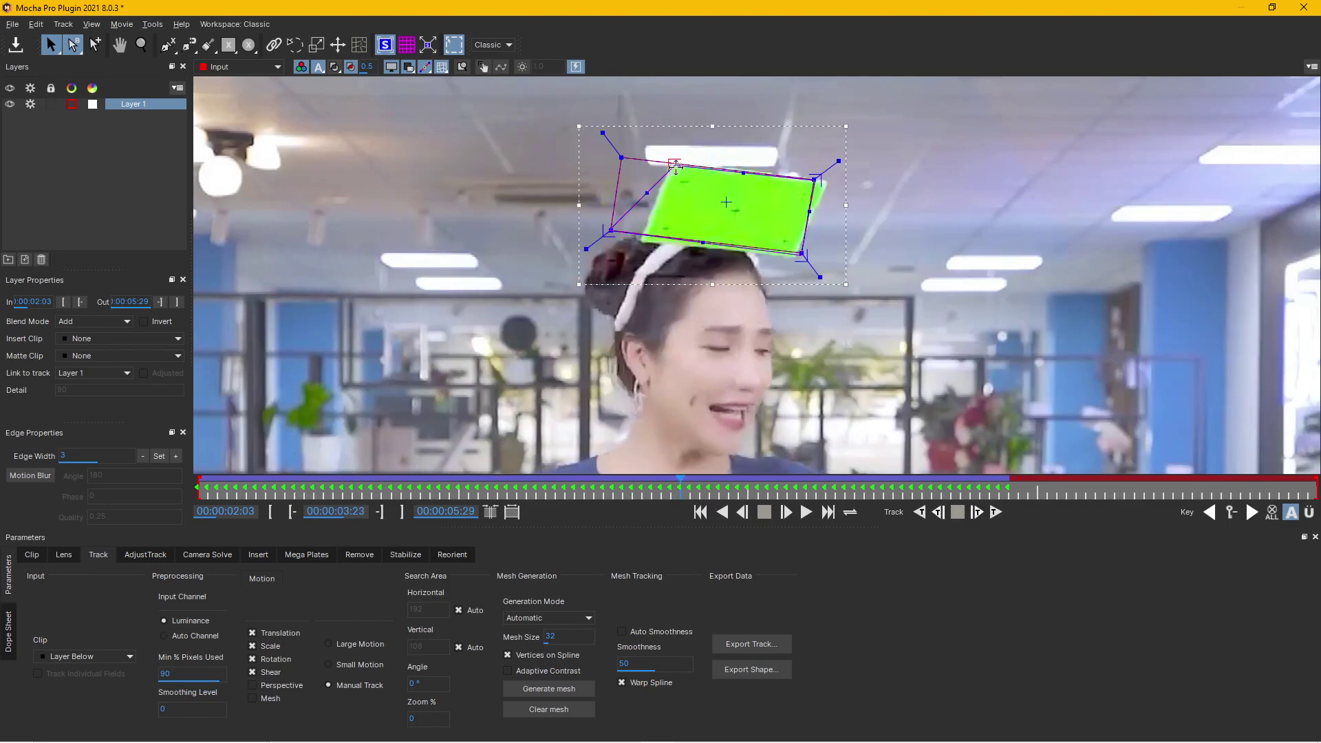
left_click_drag(621, 237, 653, 246)
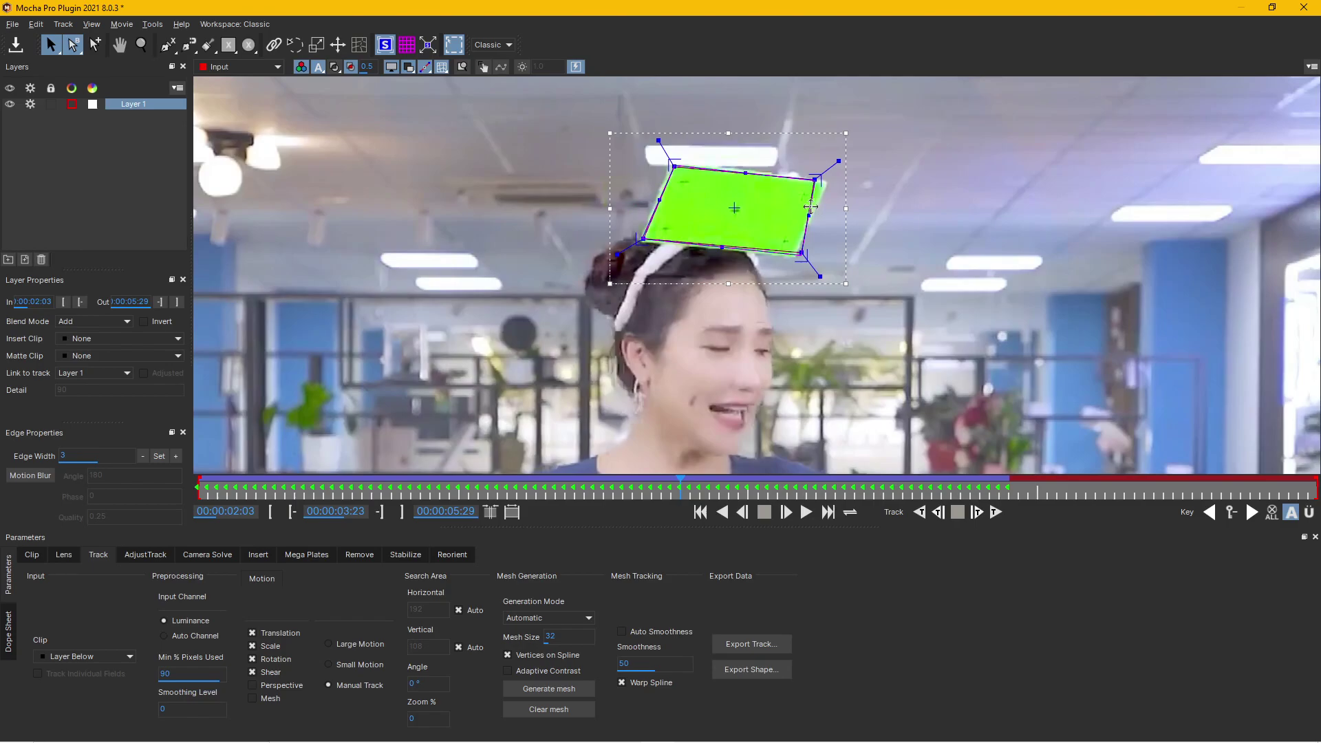
left_click_drag(795, 255, 790, 257)
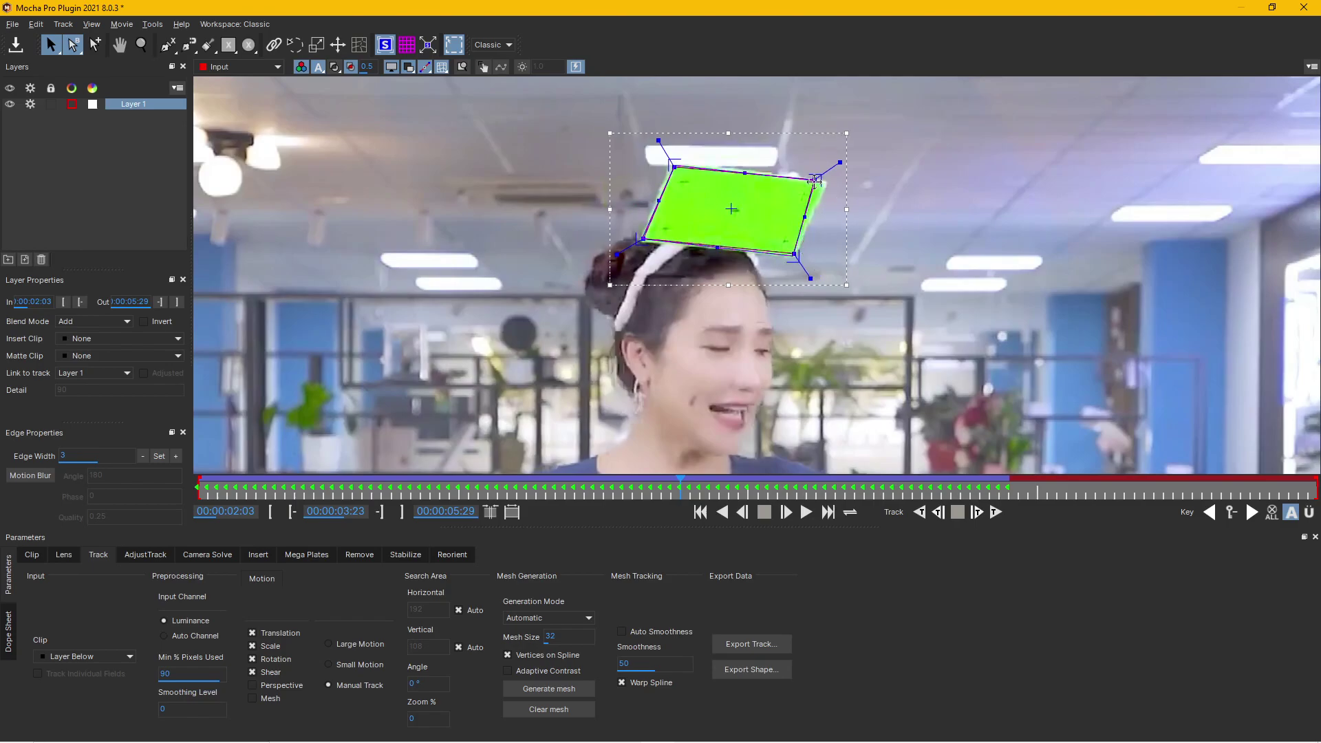
left_click_drag(816, 181, 825, 182)
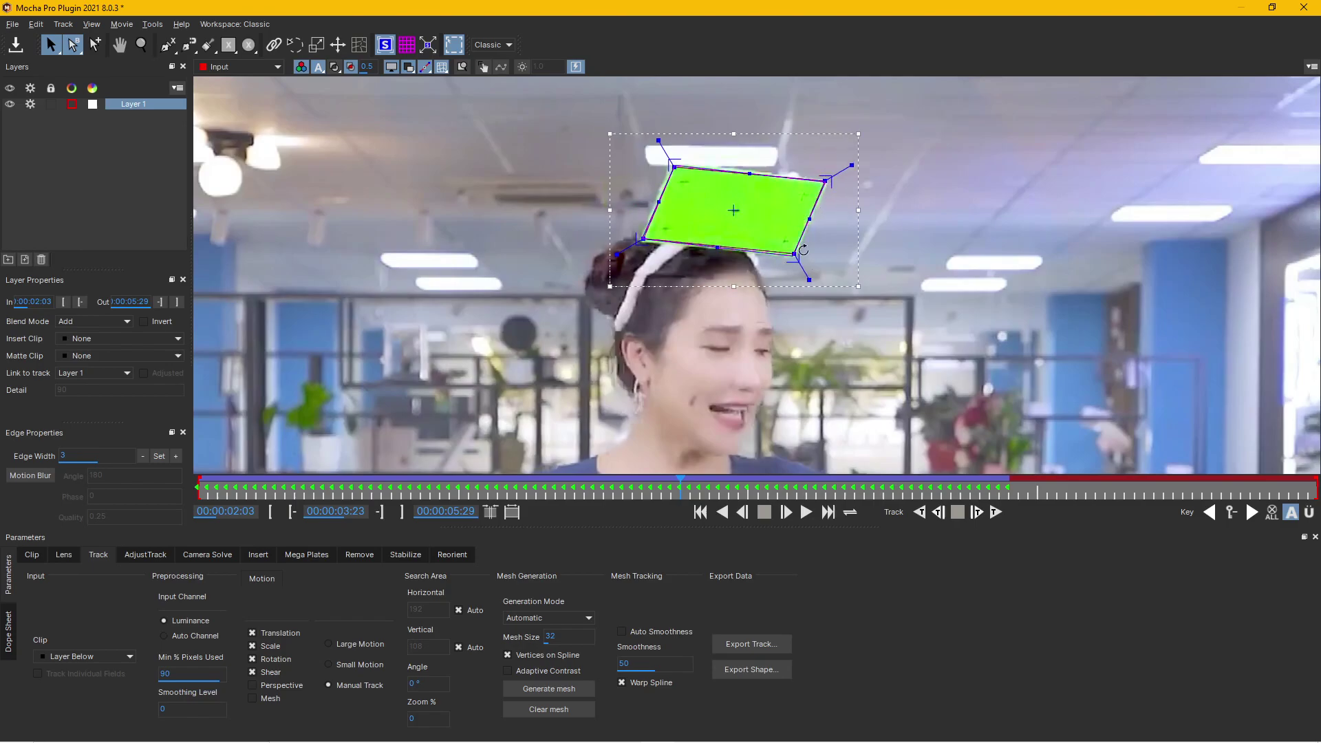
Step to frame 03:24 and refit the four corners to the rectangle
left_click(786, 512)
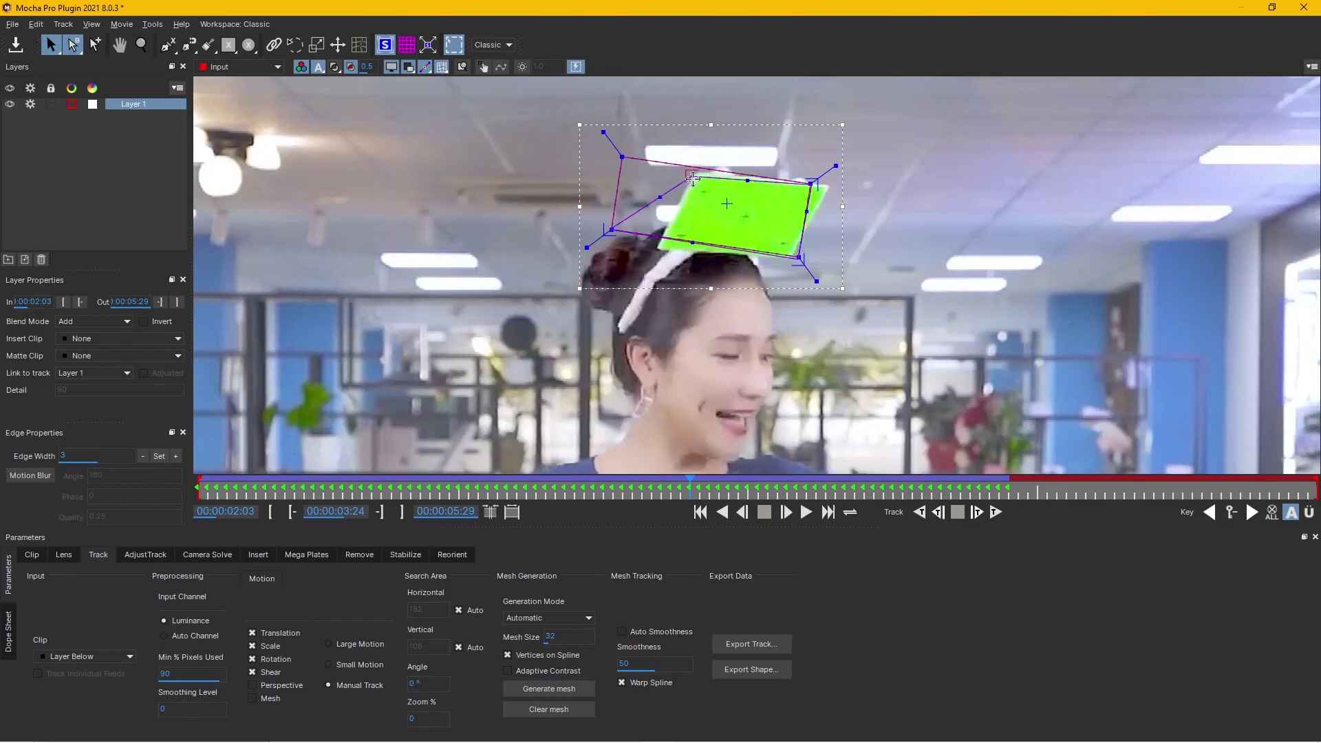
left_click_drag(622, 157, 697, 176)
left_click_drag(611, 232, 660, 246)
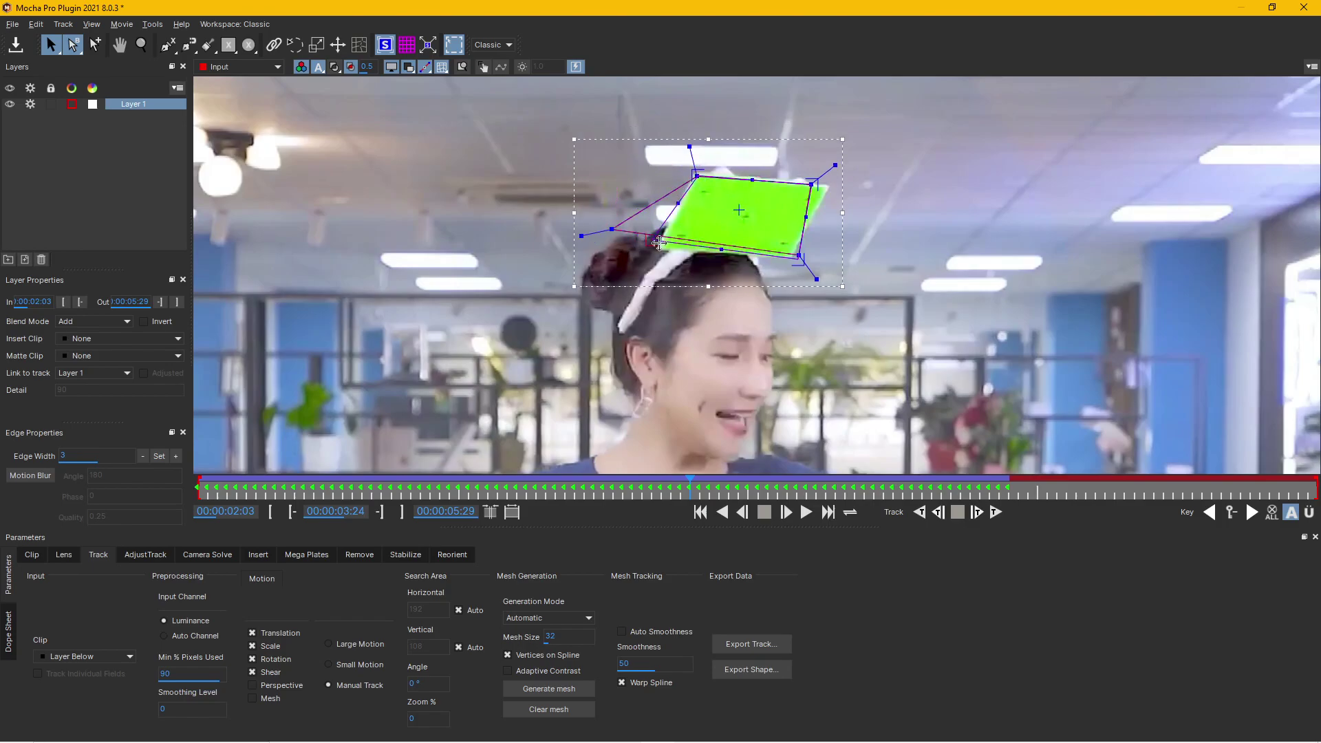
left_click_drag(812, 184, 823, 186)
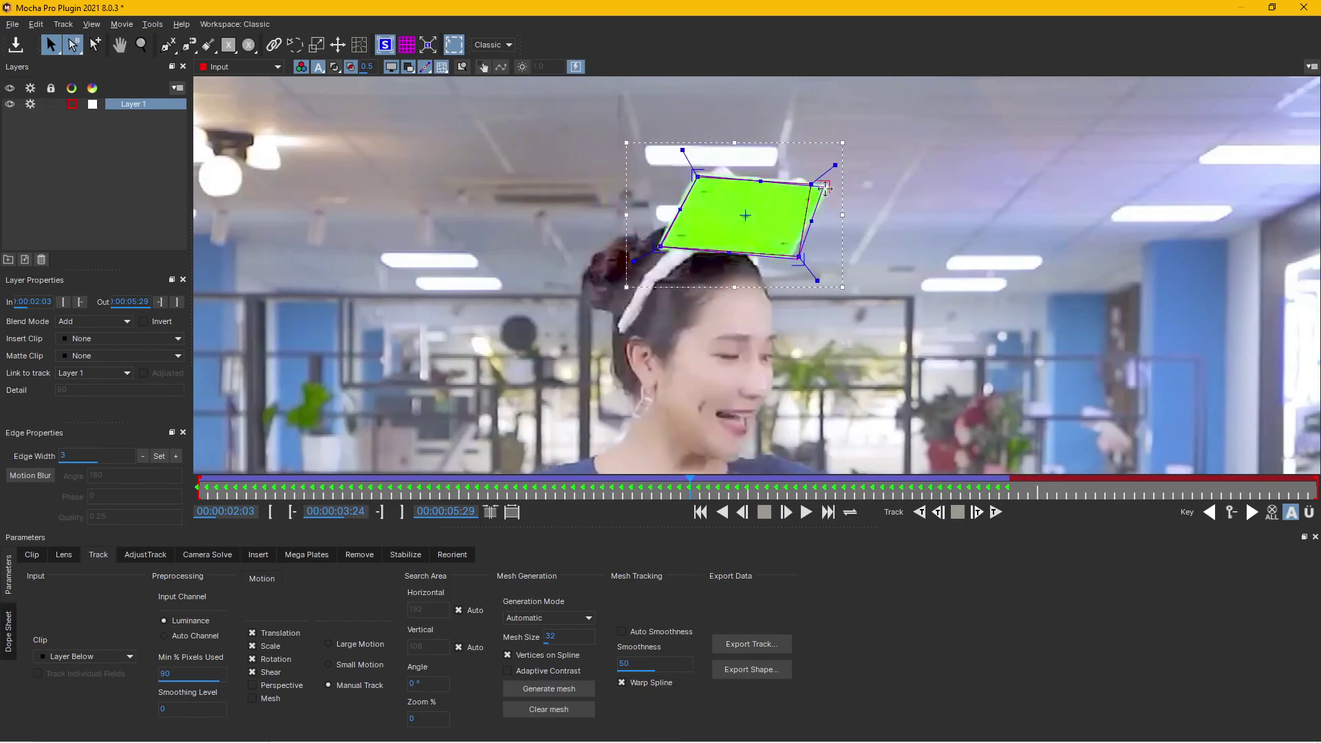
left_click_drag(792, 260, 785, 259)
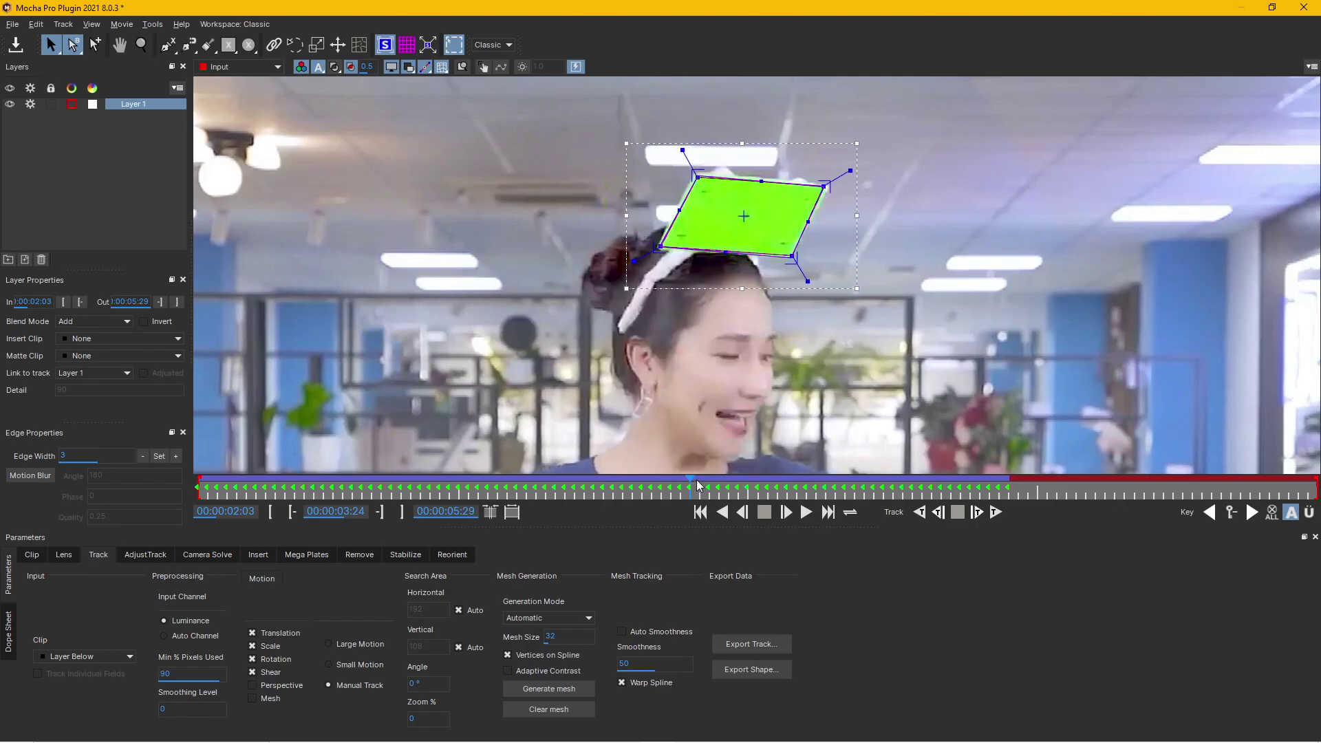
Advance to frame 03:25 and realign the left and right corners with the rectangle
left_click_drag(688, 481, 699, 481)
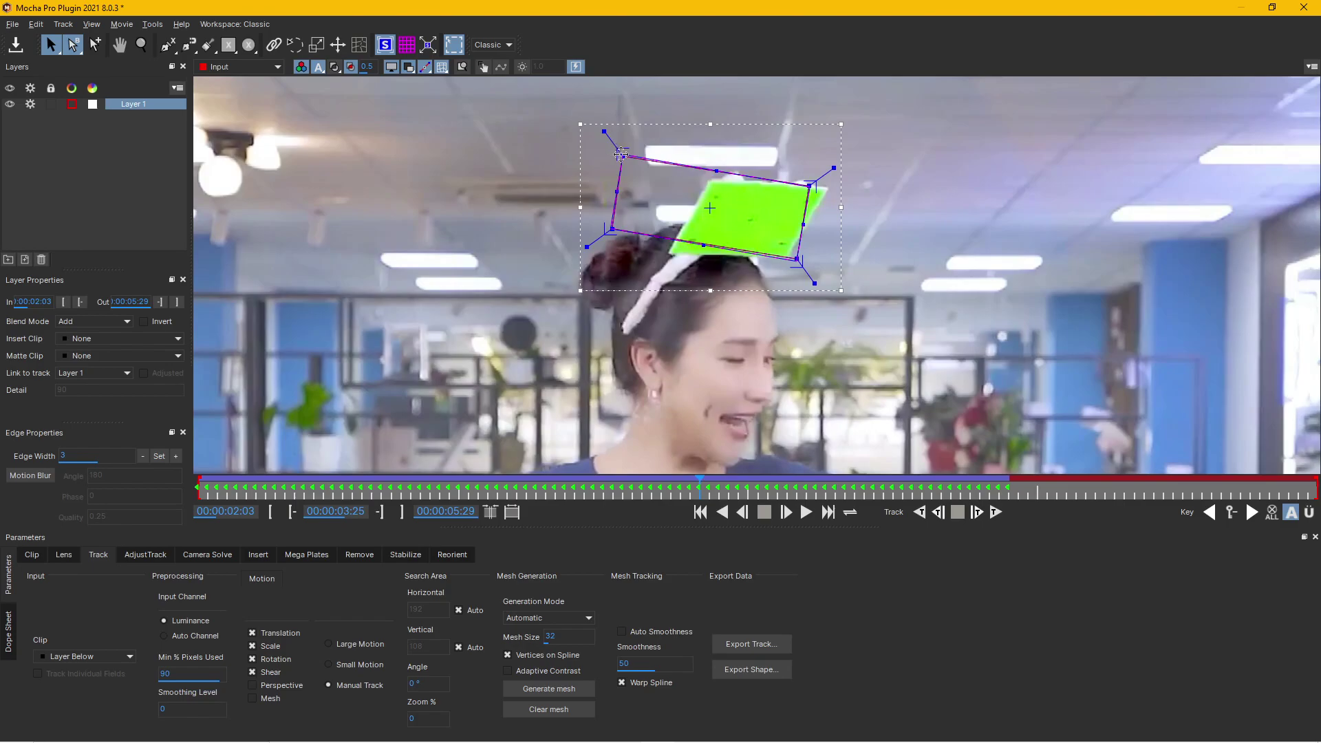
mouse_move(702, 179)
left_mouse_down()
mouse_move(653, 244)
mouse_move(669, 253)
left_mouse_up()
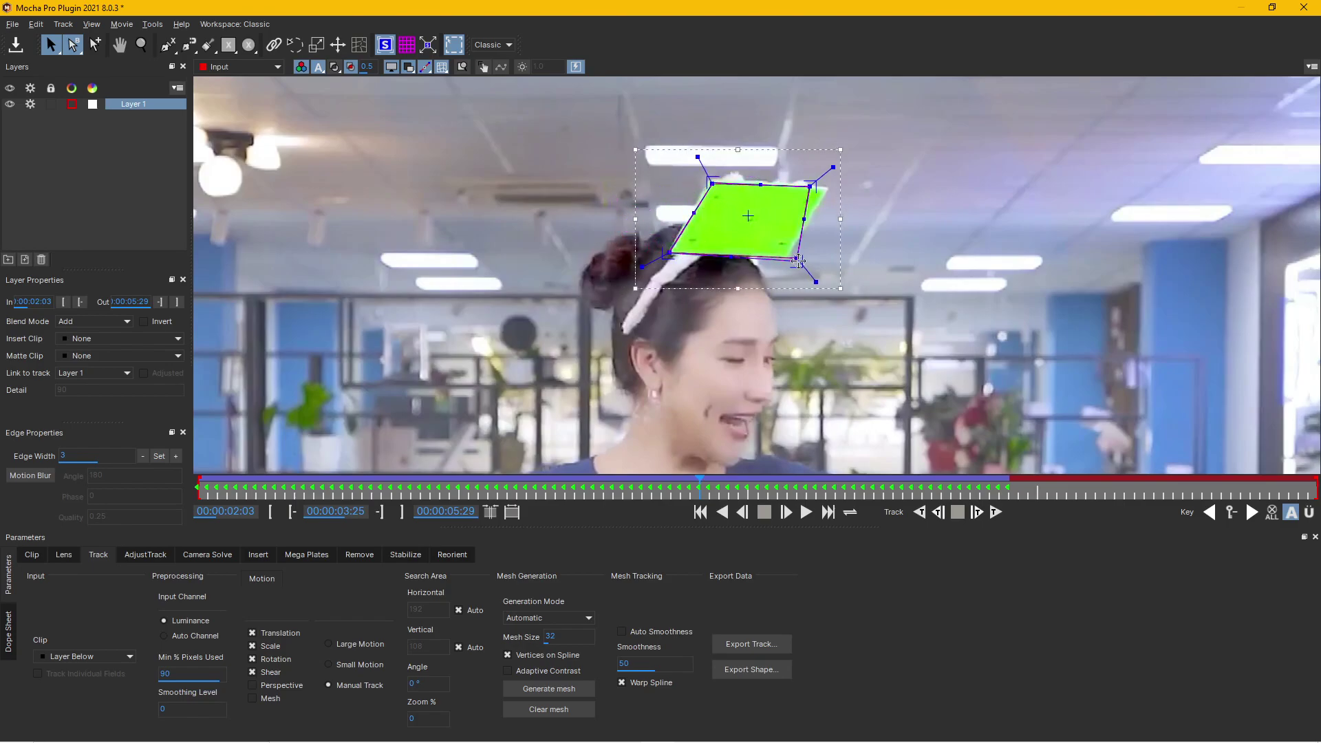
left_click_drag(789, 255, 787, 255)
left_click_drag(809, 185, 823, 188)
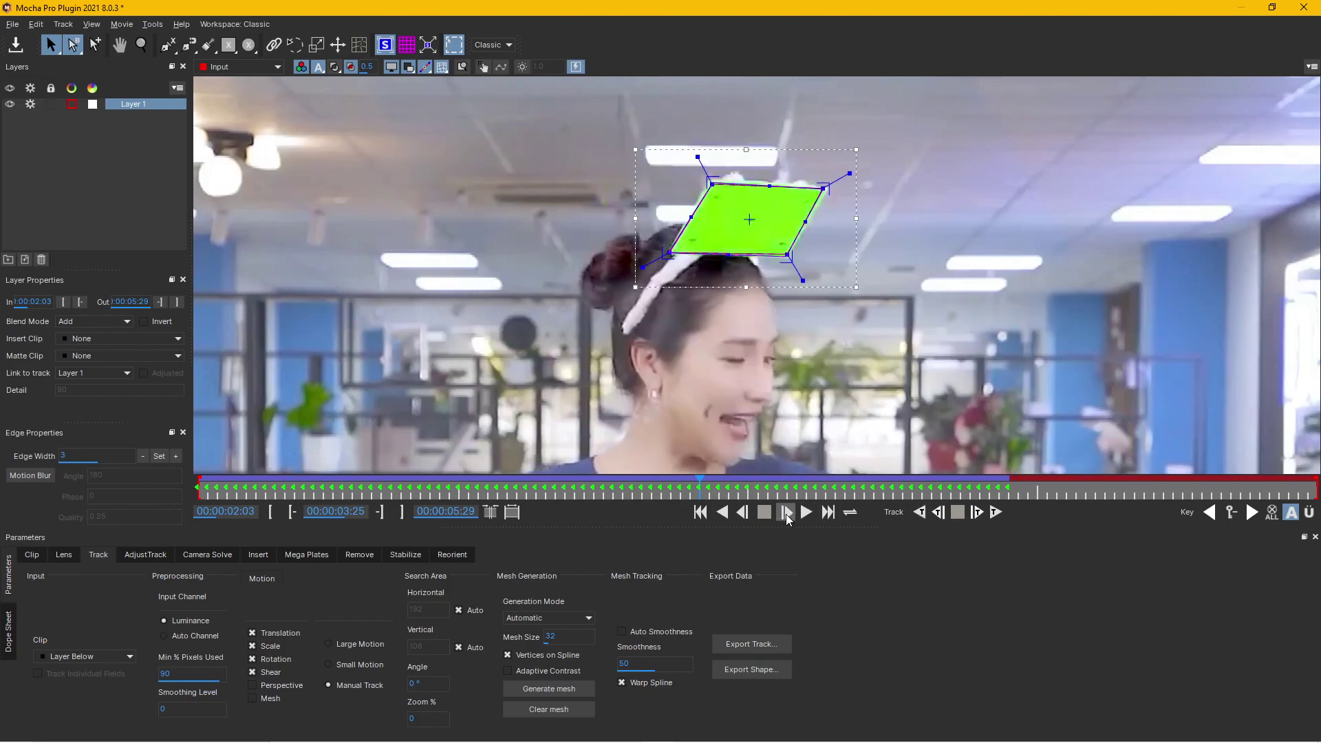
Advance to frame 03:26 and snap the corners onto the green rectangle
left_click(785, 512)
left_click_drag(626, 157, 725, 184)
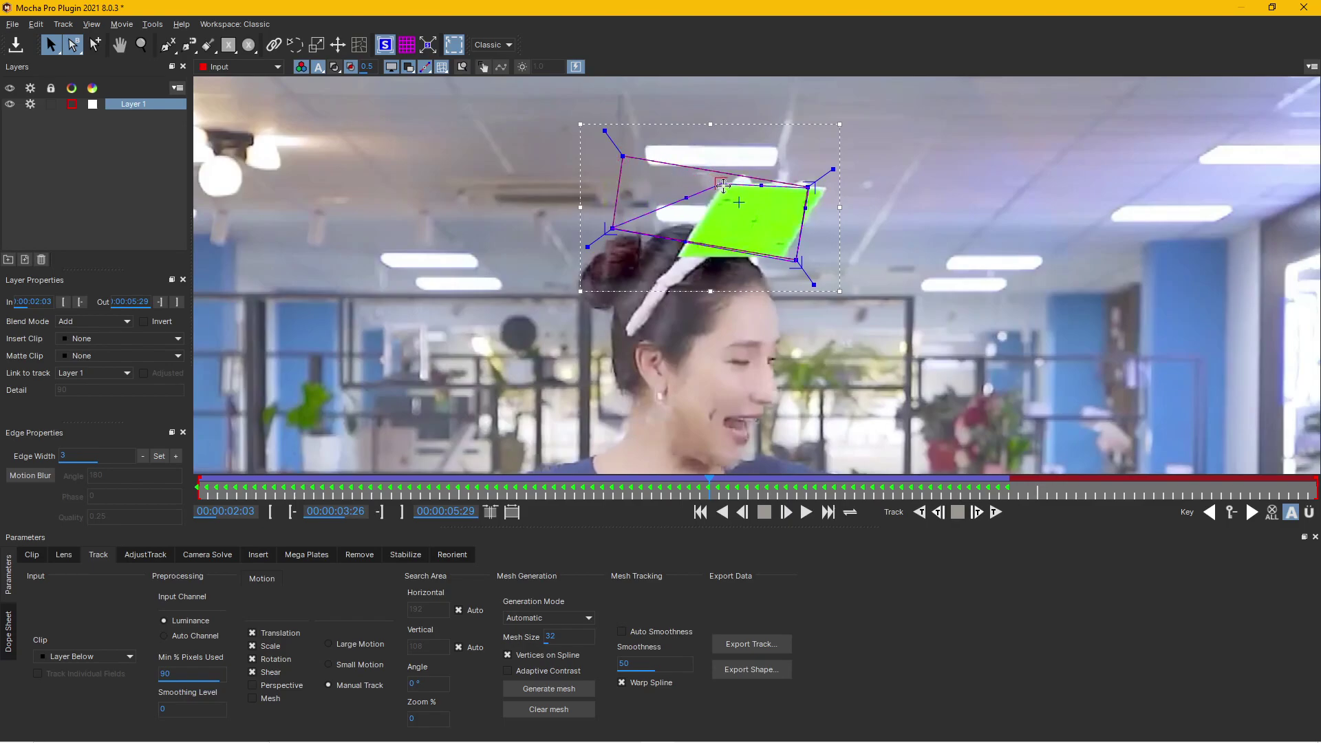
left_click_drag(604, 230, 681, 254)
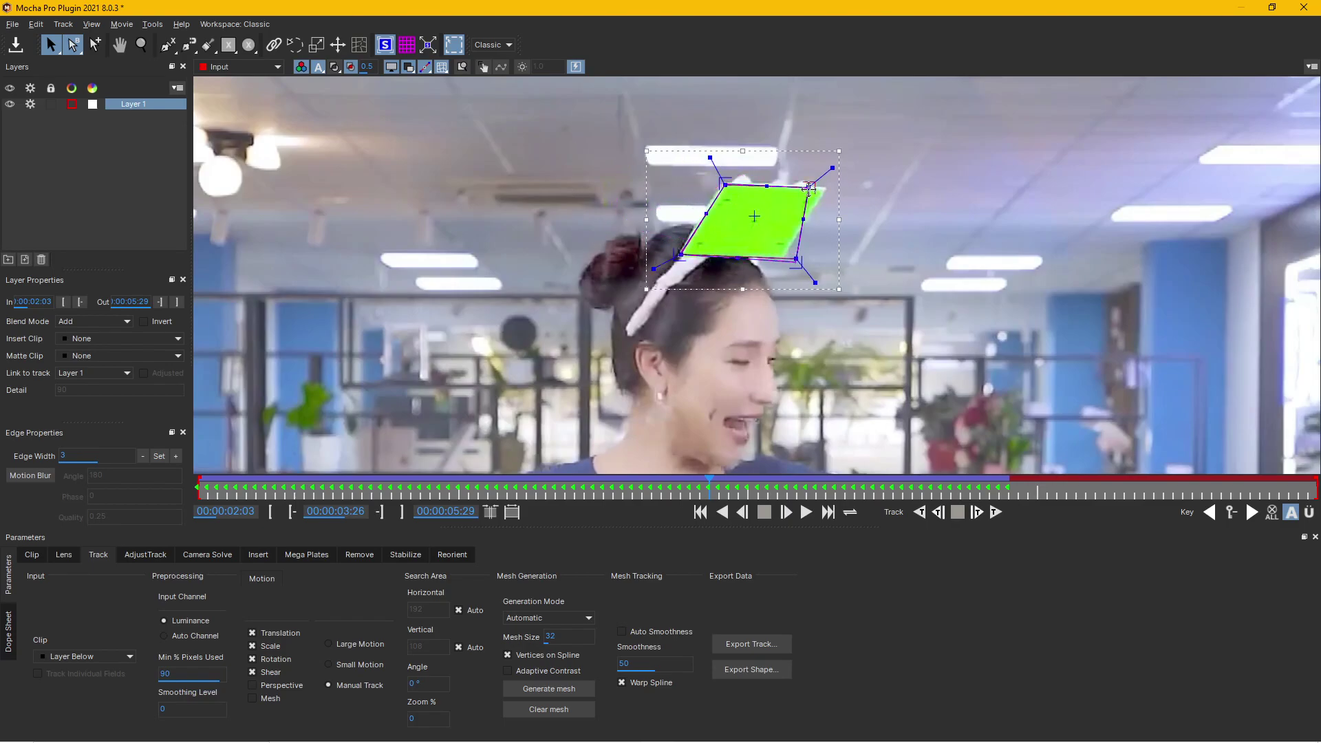
left_click_drag(819, 189, 825, 188)
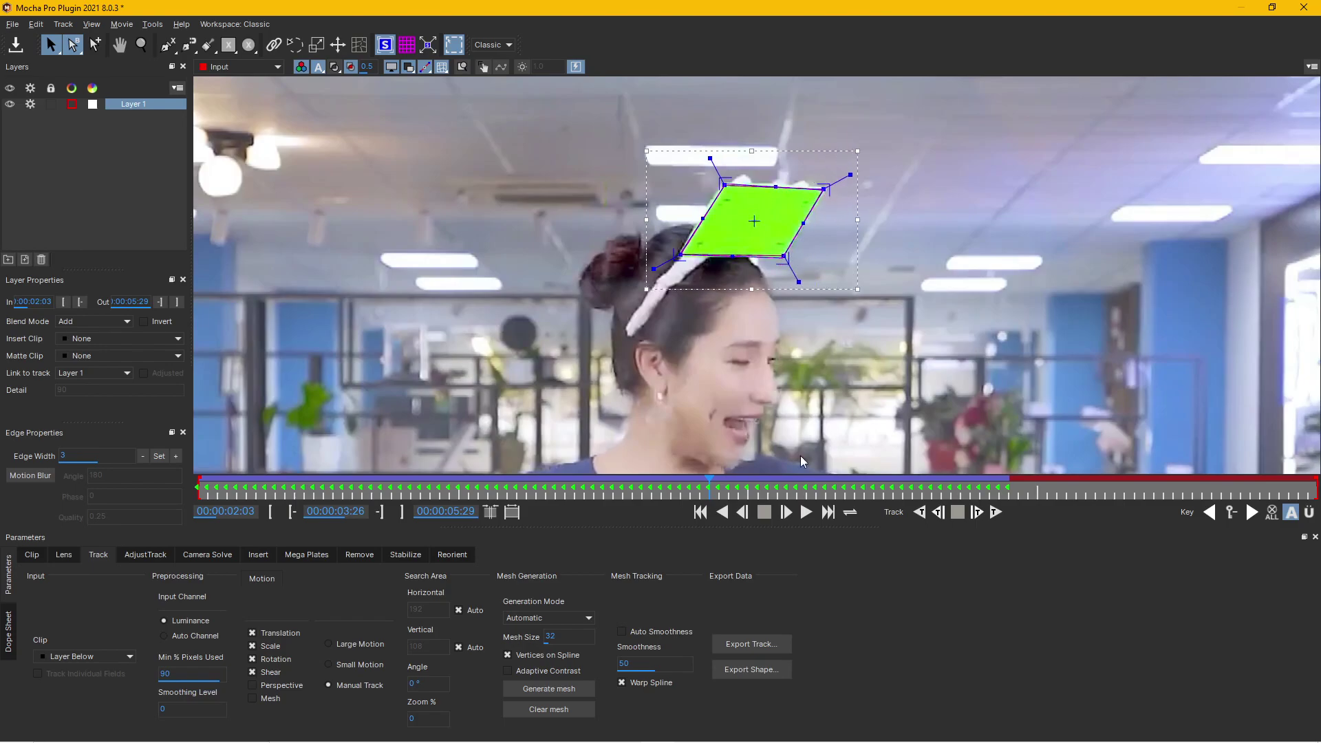
Advance to frame 03:27 and refit all four corners to the green card
left_click(786, 512)
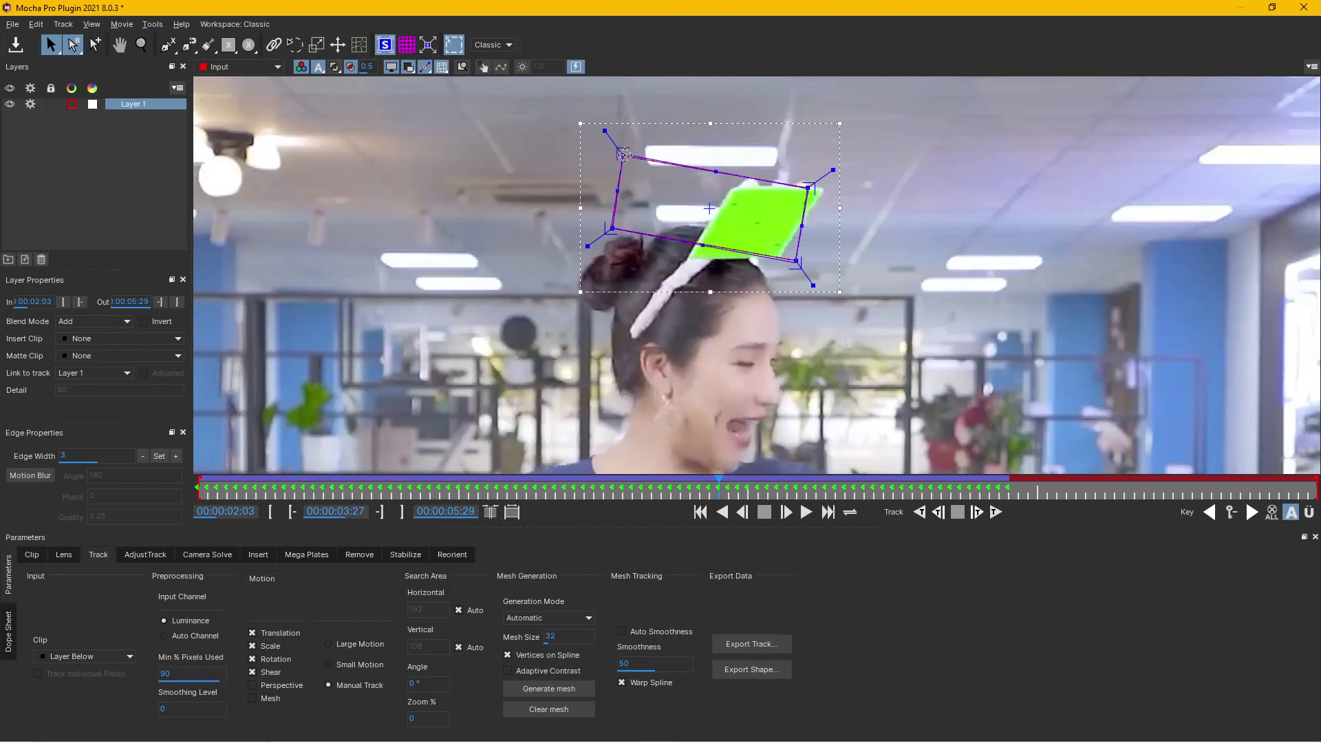
mouse_move(623, 155)
left_mouse_down()
mouse_move(736, 195)
mouse_move(817, 189)
left_mouse_up()
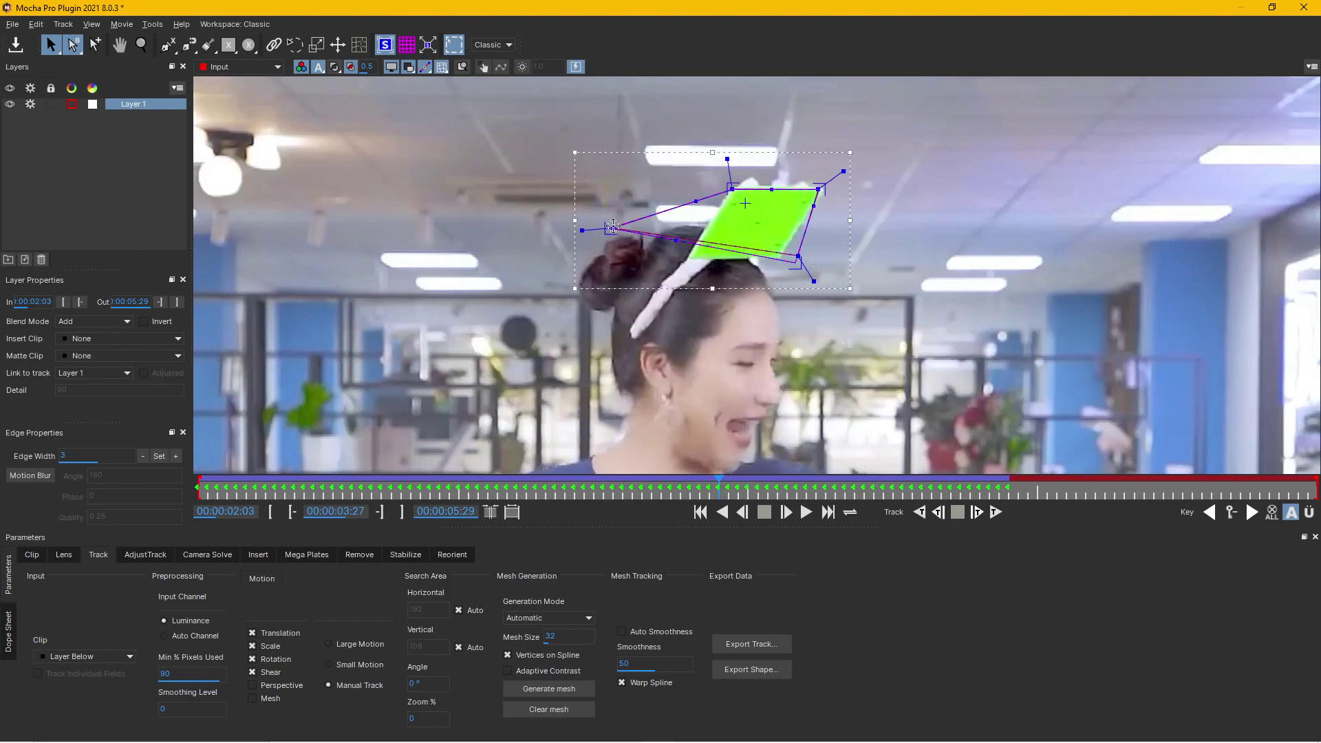
left_click_drag(612, 227, 690, 257)
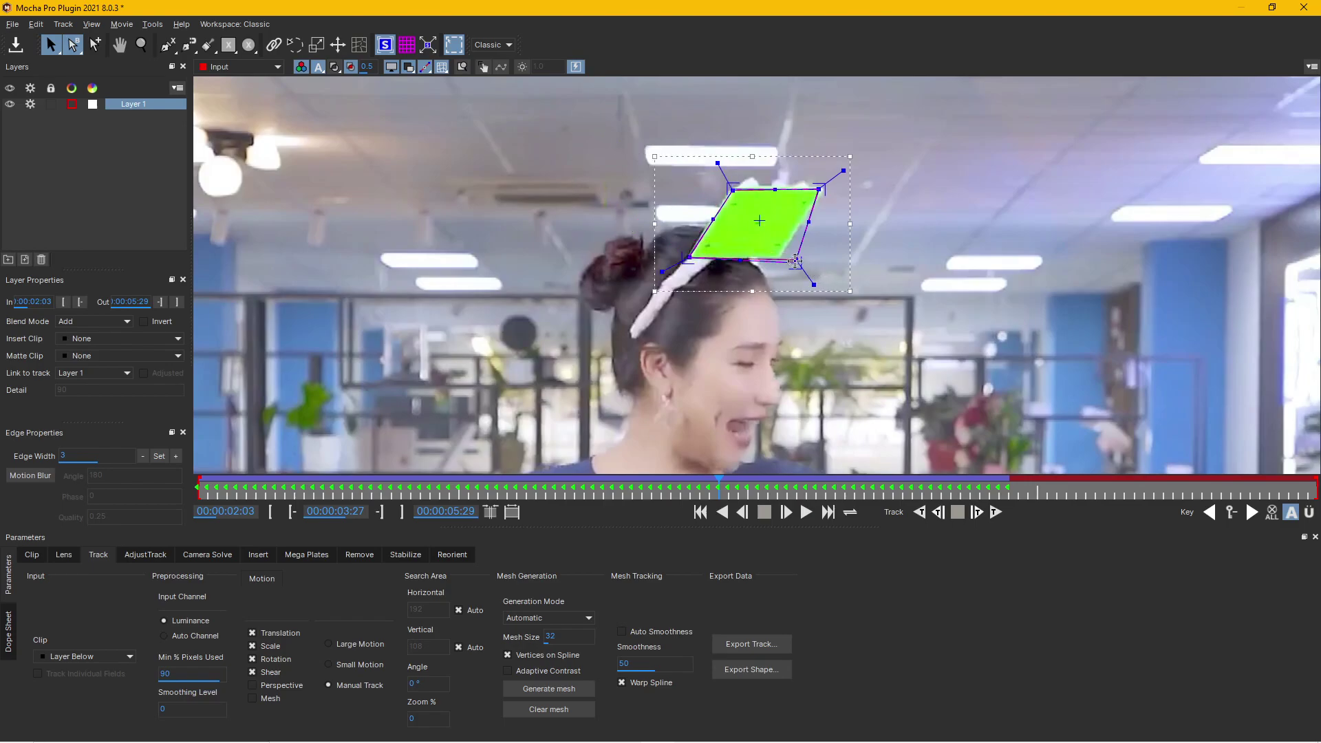
left_click_drag(796, 260, 779, 256)
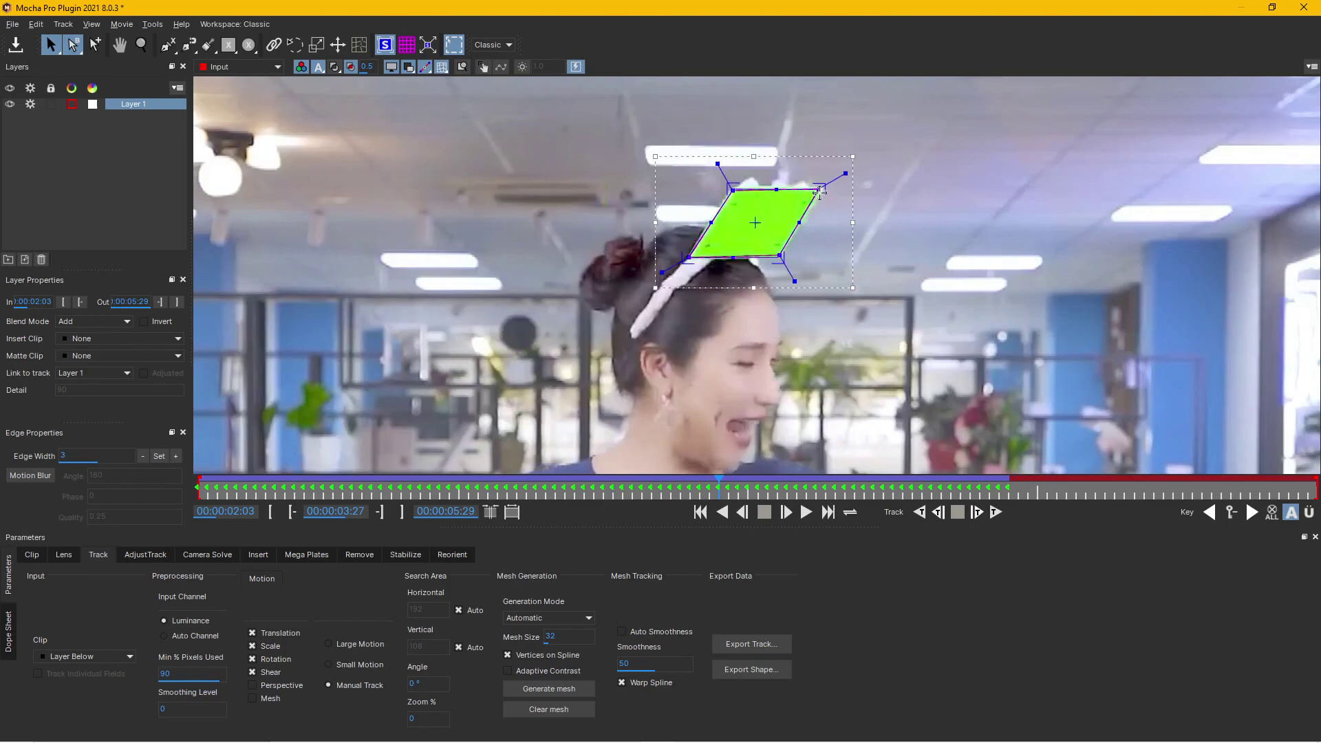
left_click_drag(818, 188, 817, 190)
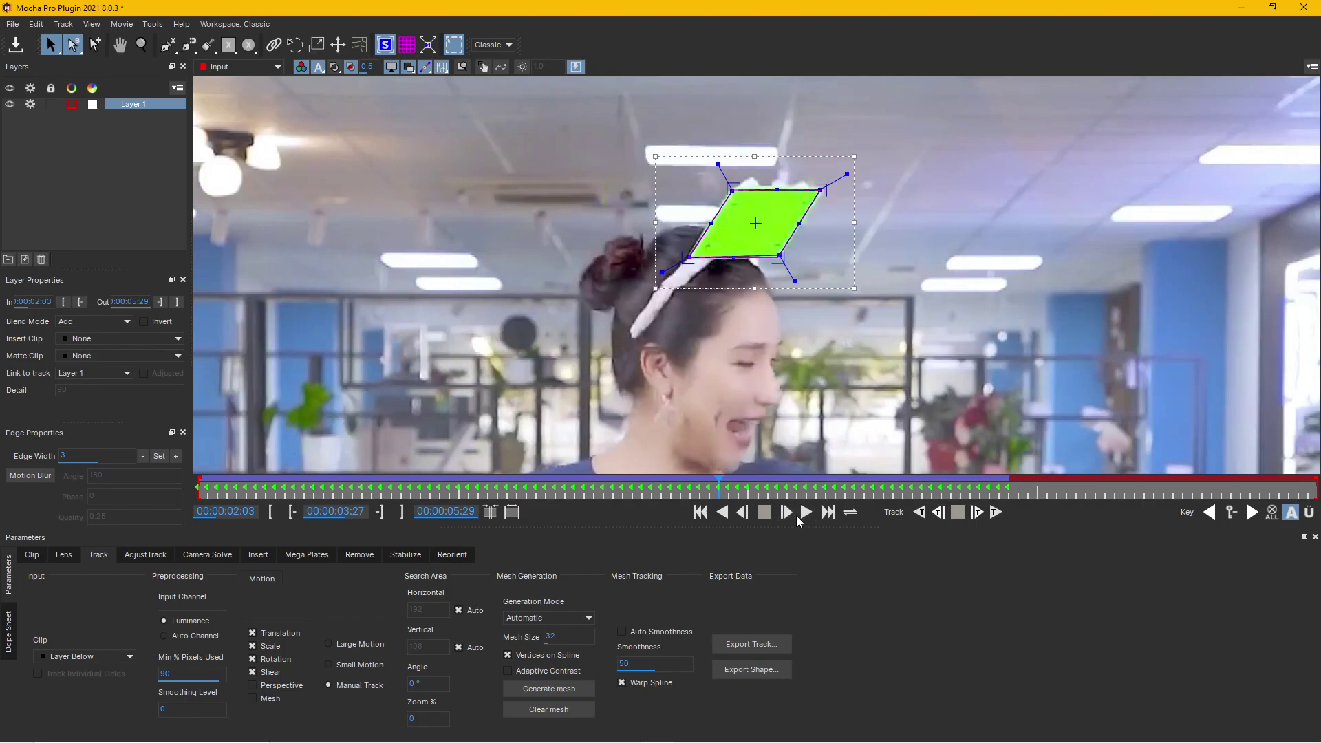
Advance to frame 03:28 and snap the four corners onto the green card
left_click(784, 512)
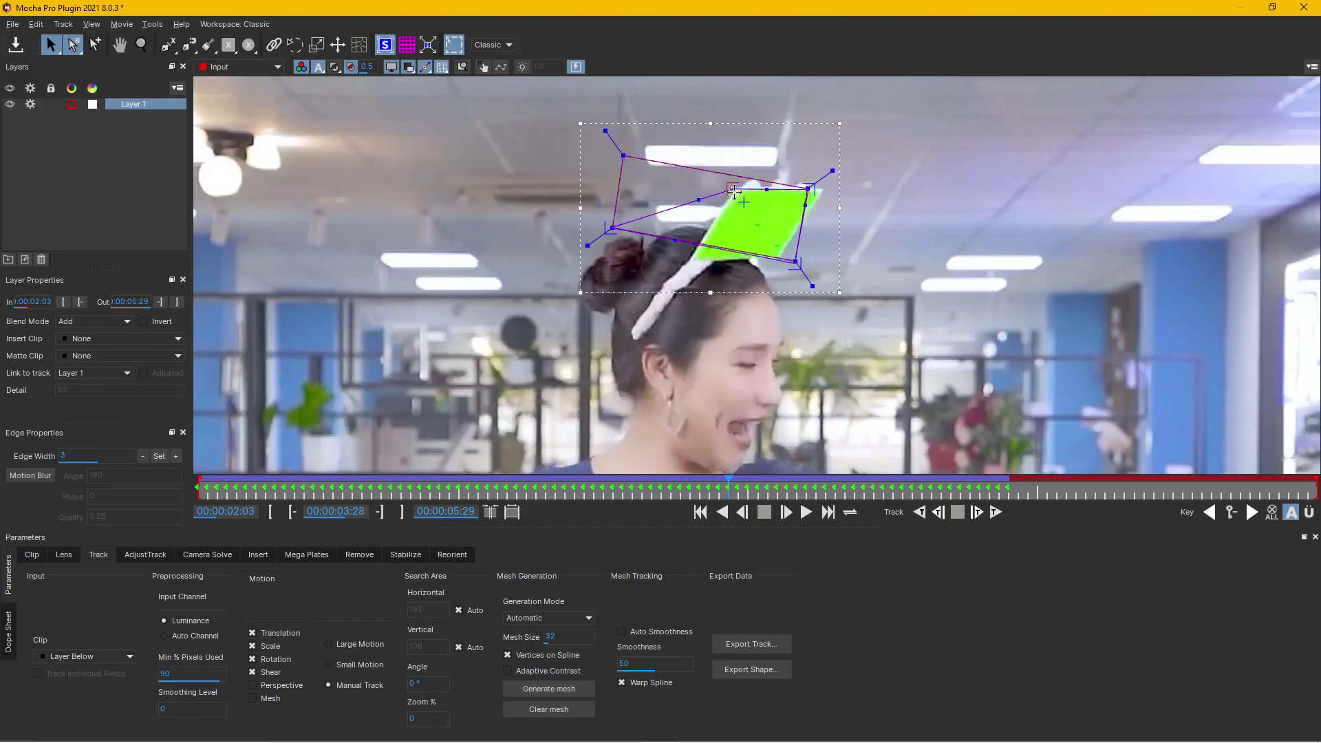
left_click_drag(619, 172, 734, 191)
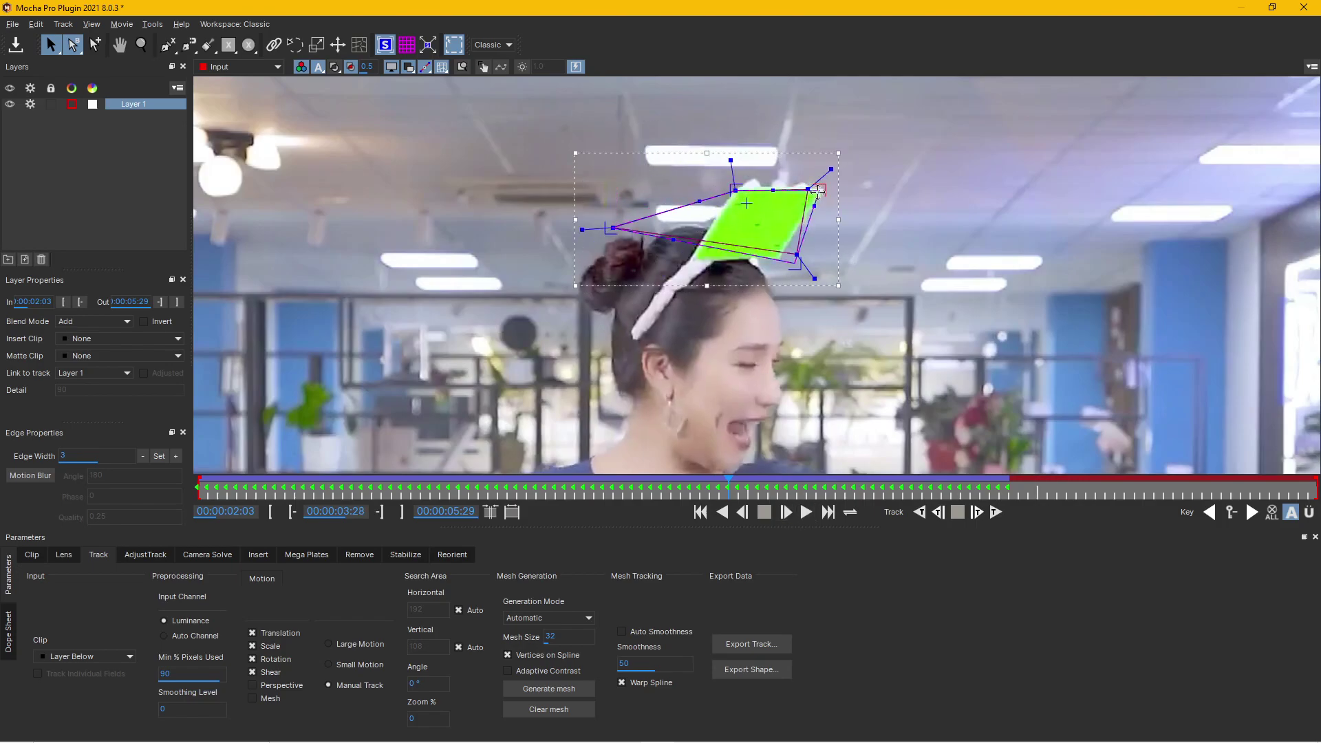
left_click_drag(817, 190, 828, 190)
left_click_drag(612, 228, 694, 258)
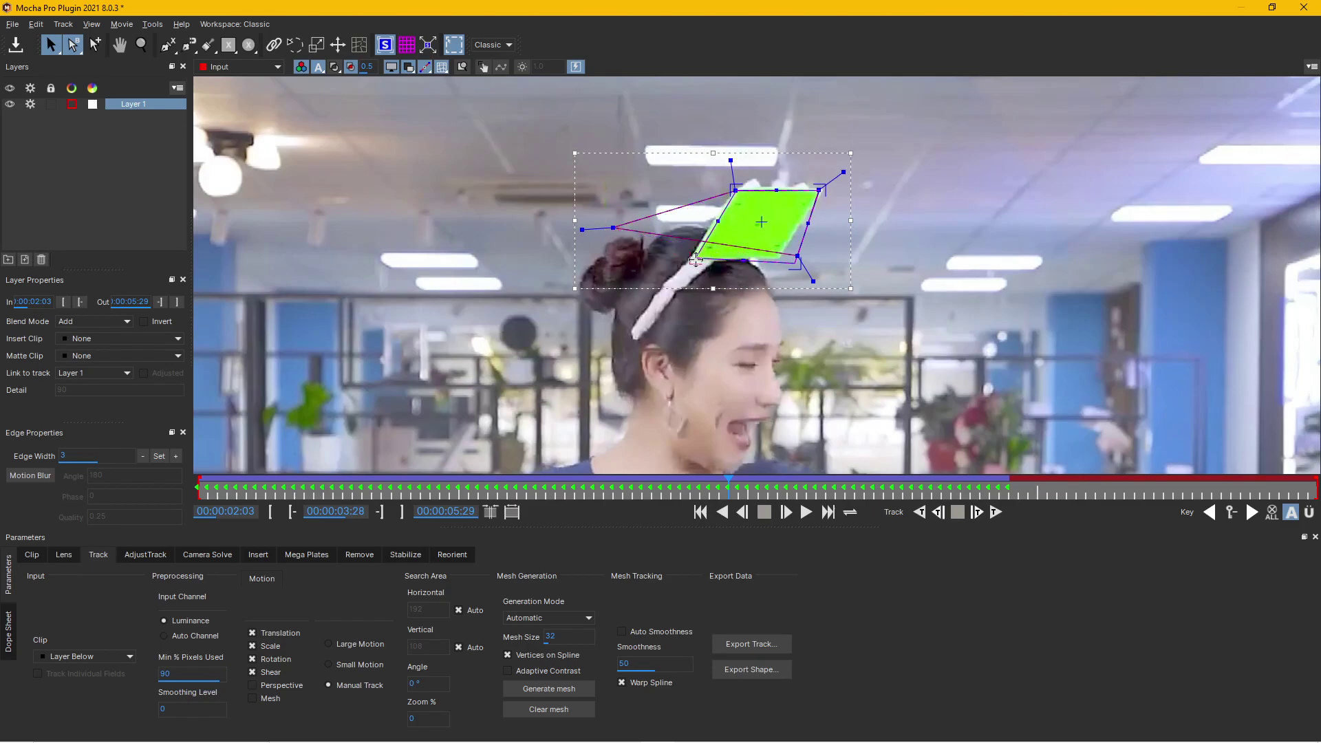
left_click_drag(796, 263, 778, 260)
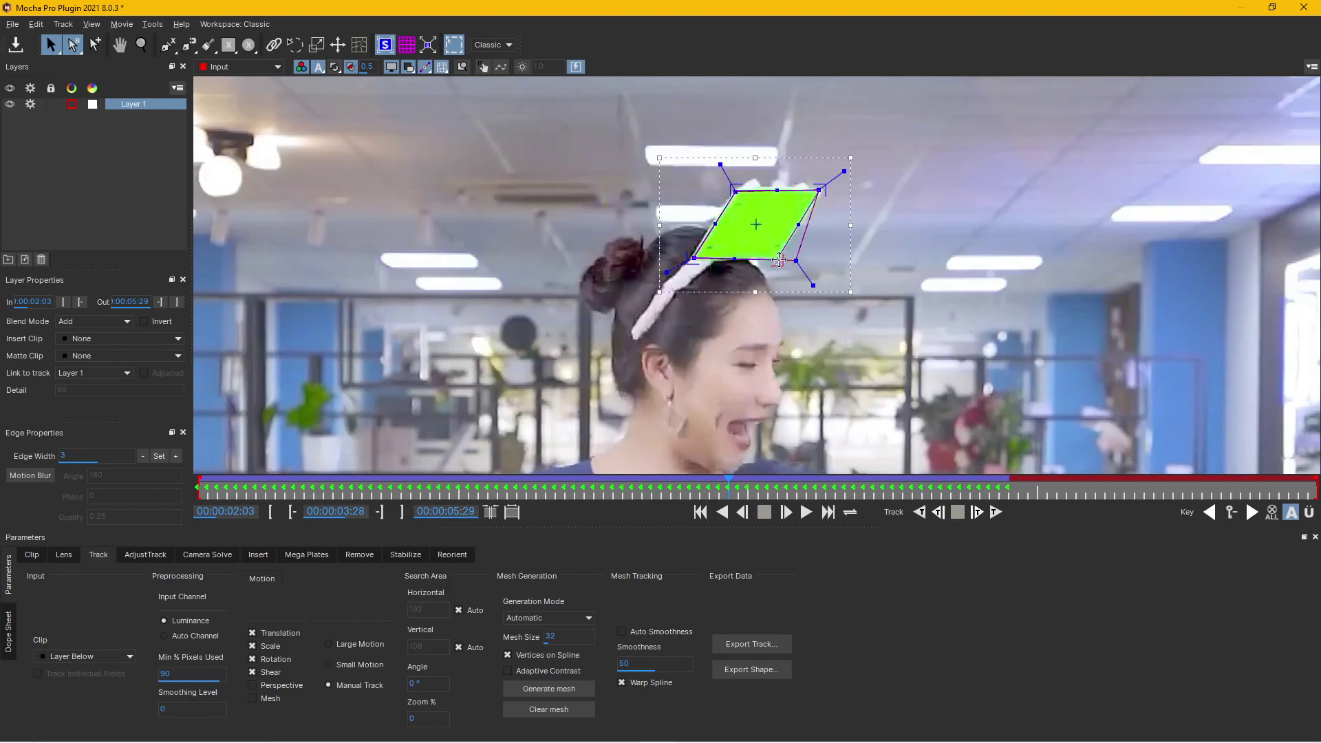
Advance to frame 03:29 and adjust each corner to the card's edges
left_click(794, 512)
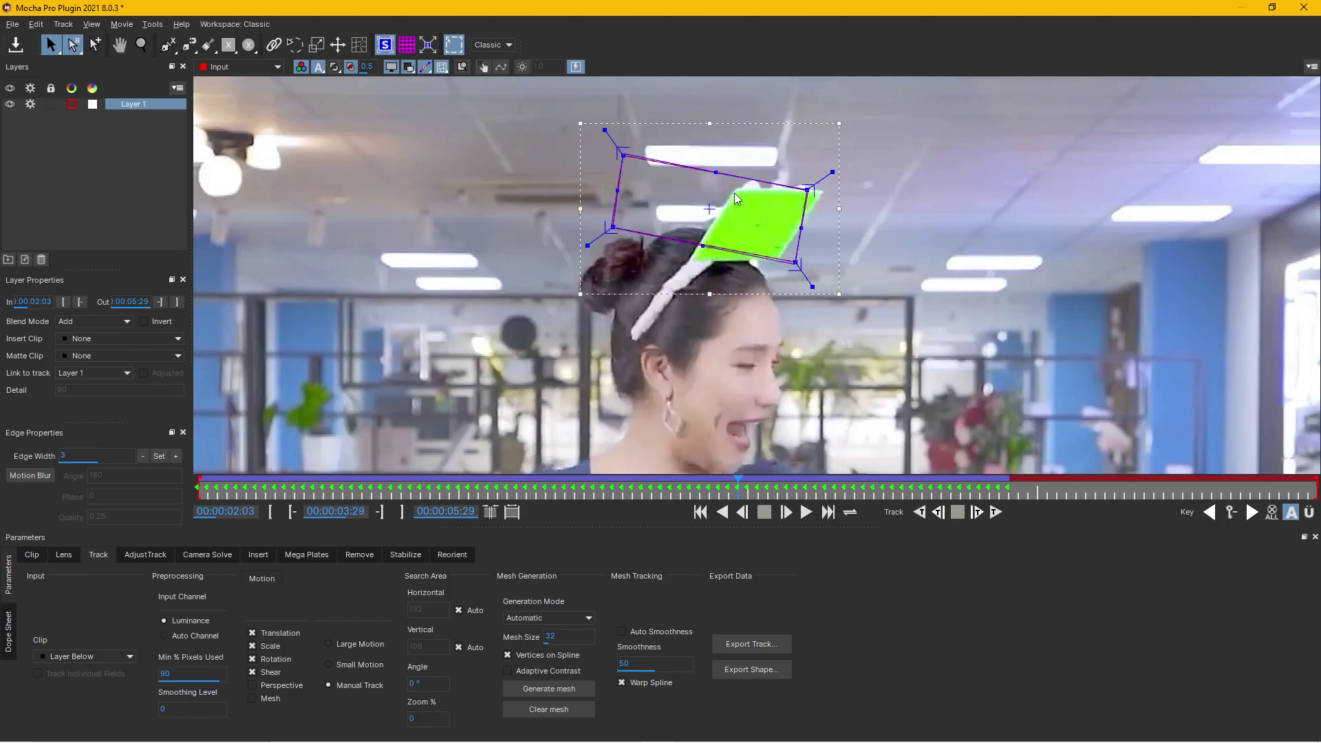
left_click_drag(738, 189, 816, 193)
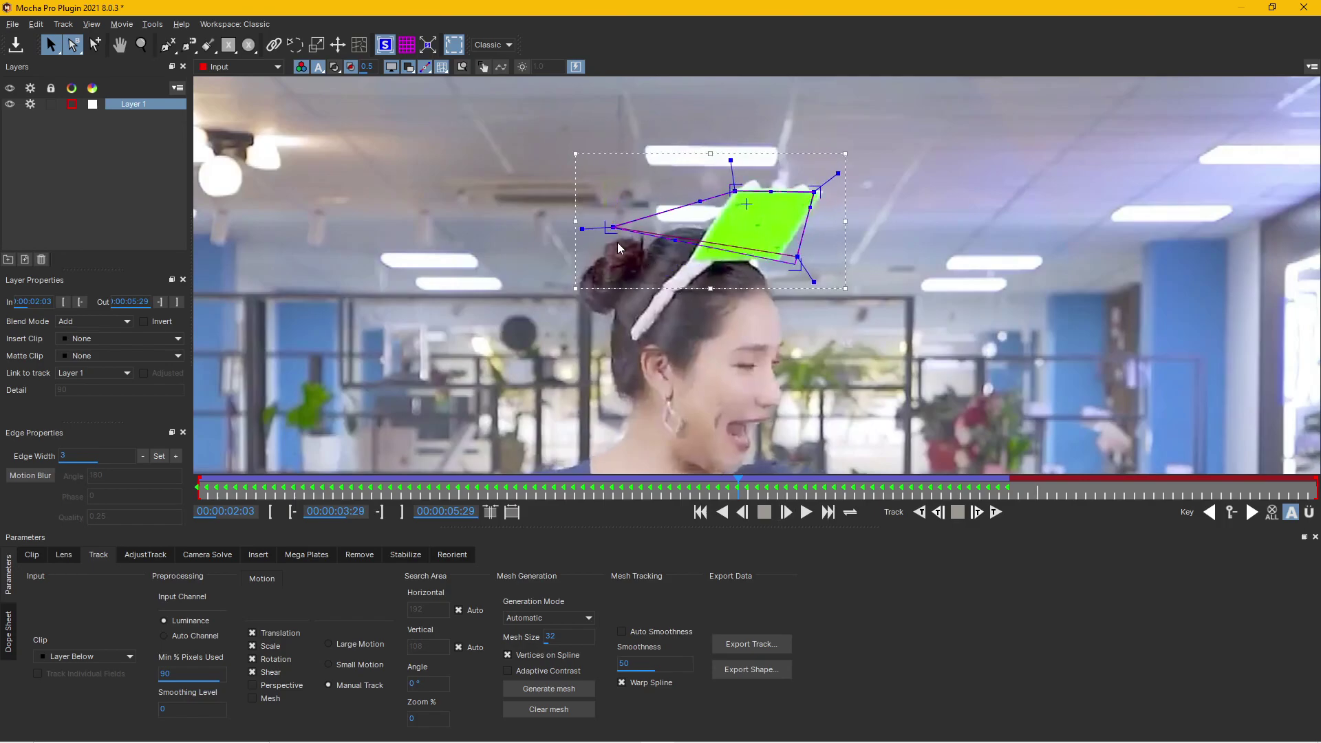
left_click_drag(695, 260, 690, 257)
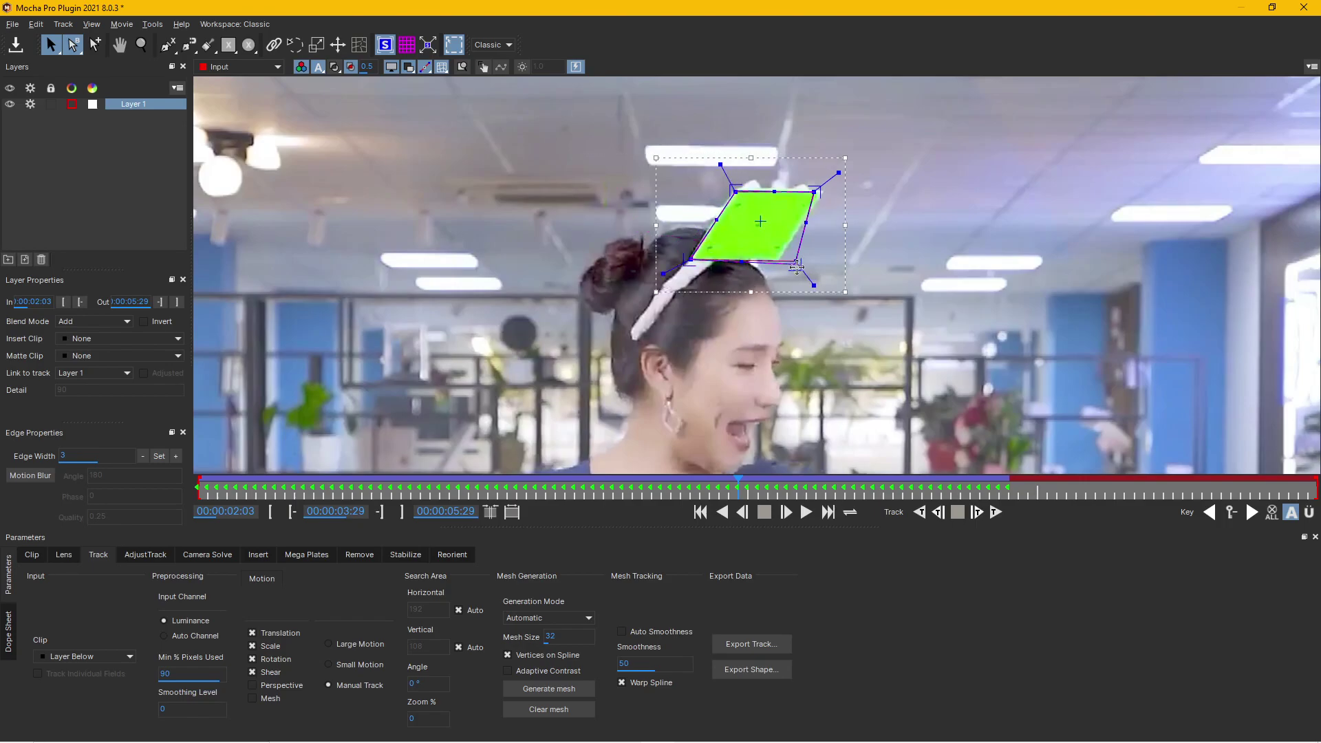
left_click_drag(796, 257, 779, 259)
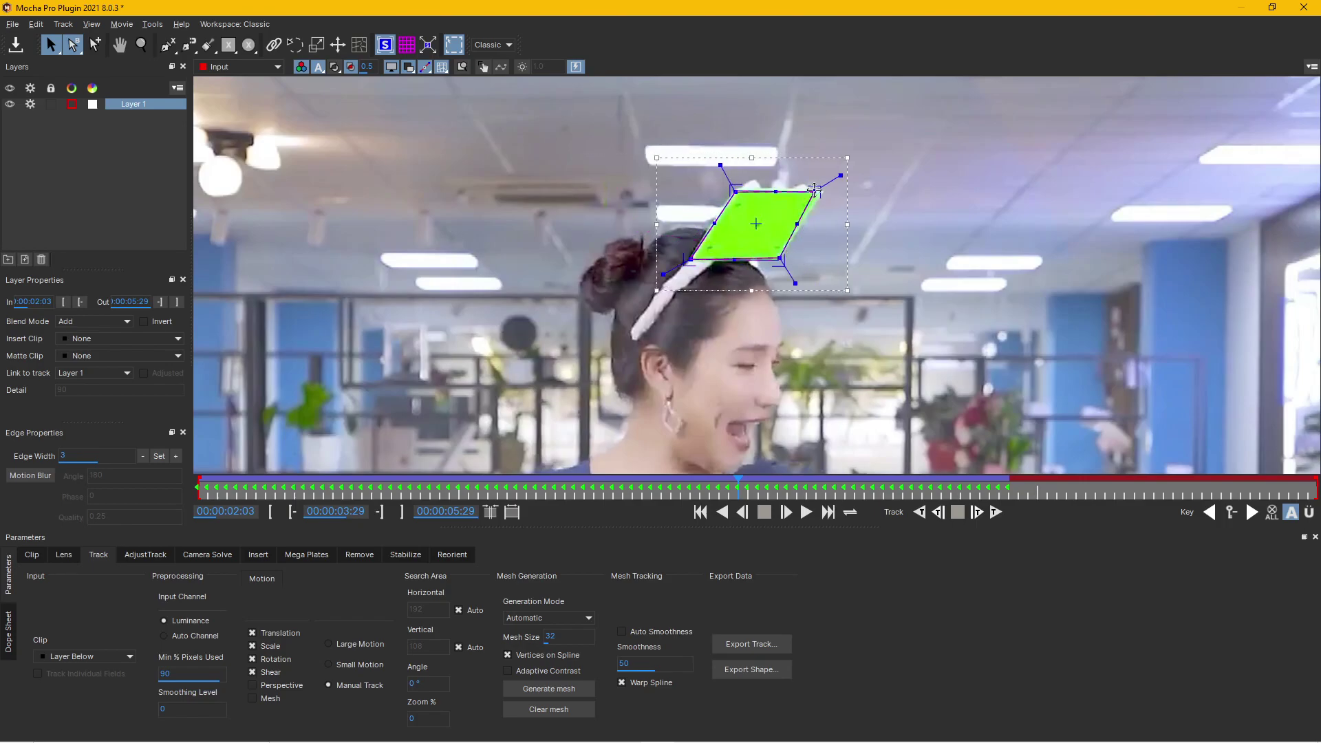
left_click_drag(814, 190, 817, 192)
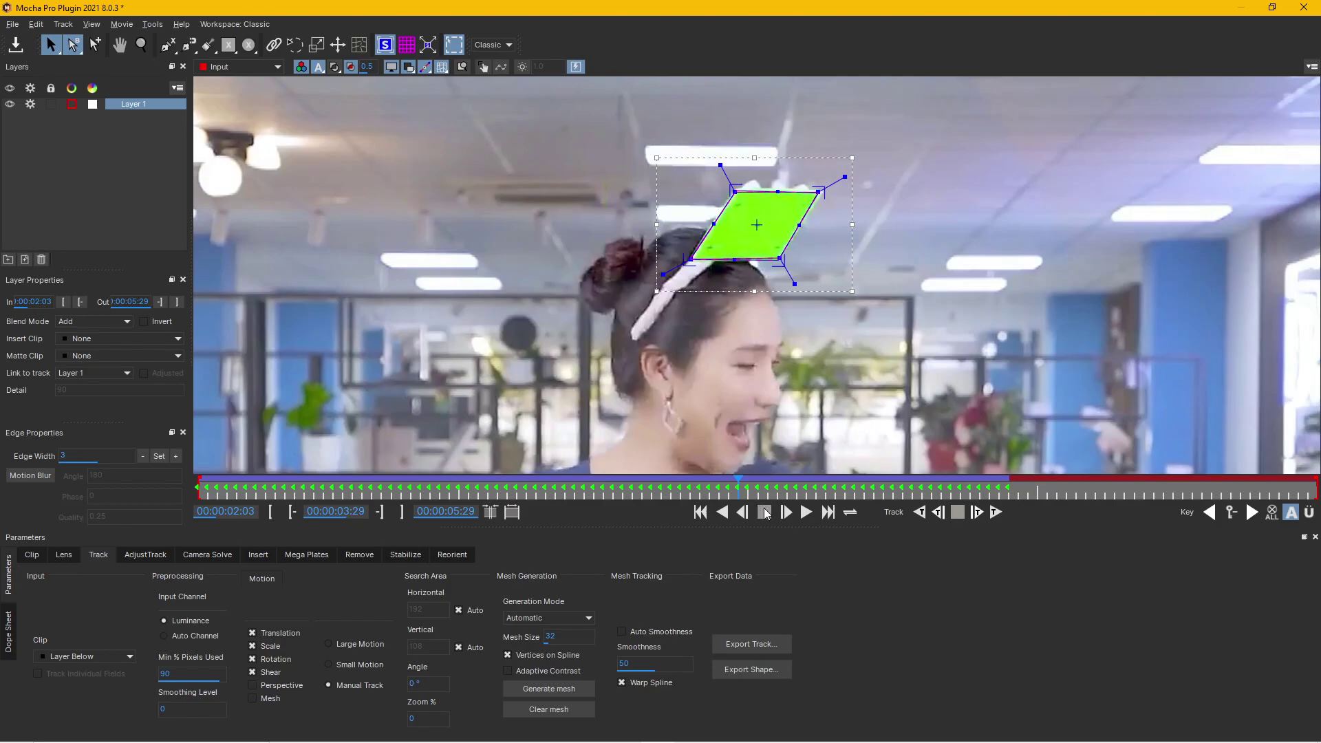
Advance to frame 04:00 and fit the top-left, bottom-left and bottom-right corners
left_click(785, 511)
left_click_drag(625, 156, 827, 195)
left_click_drag(613, 228, 681, 261)
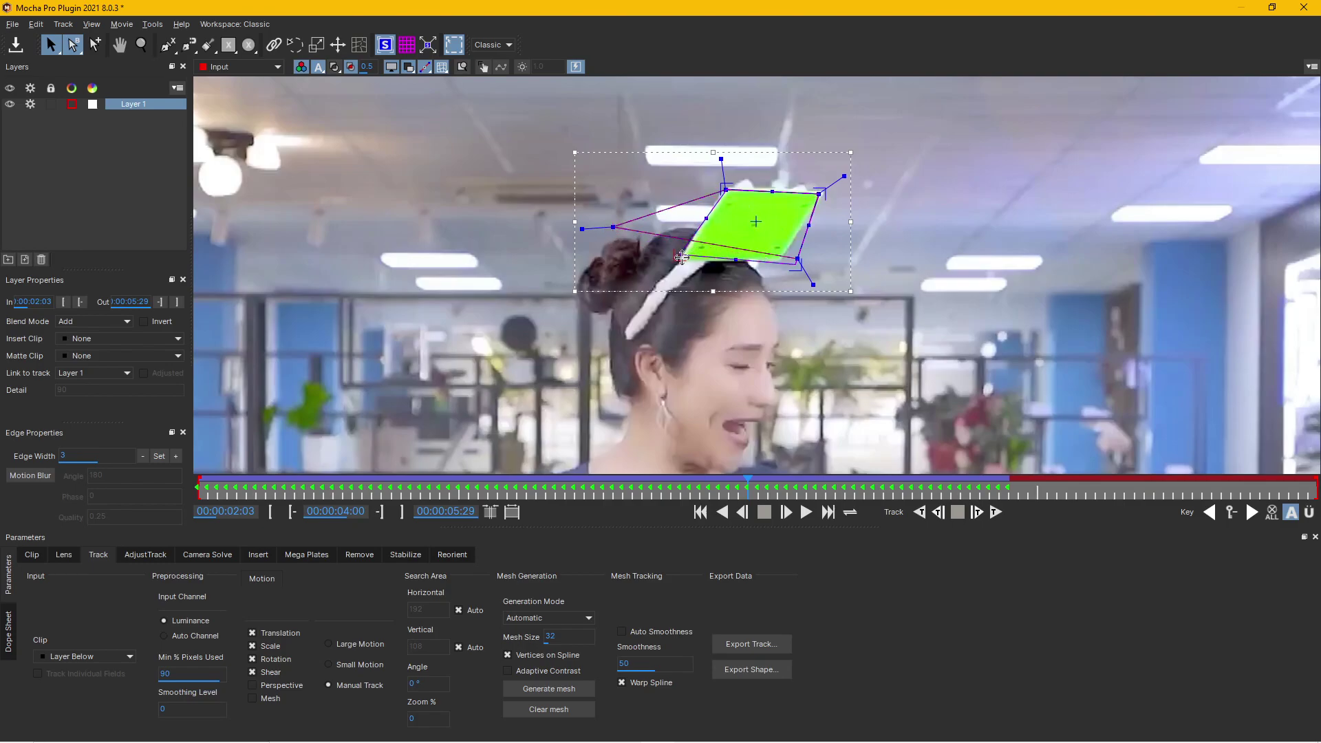
left_click_drag(795, 261, 782, 260)
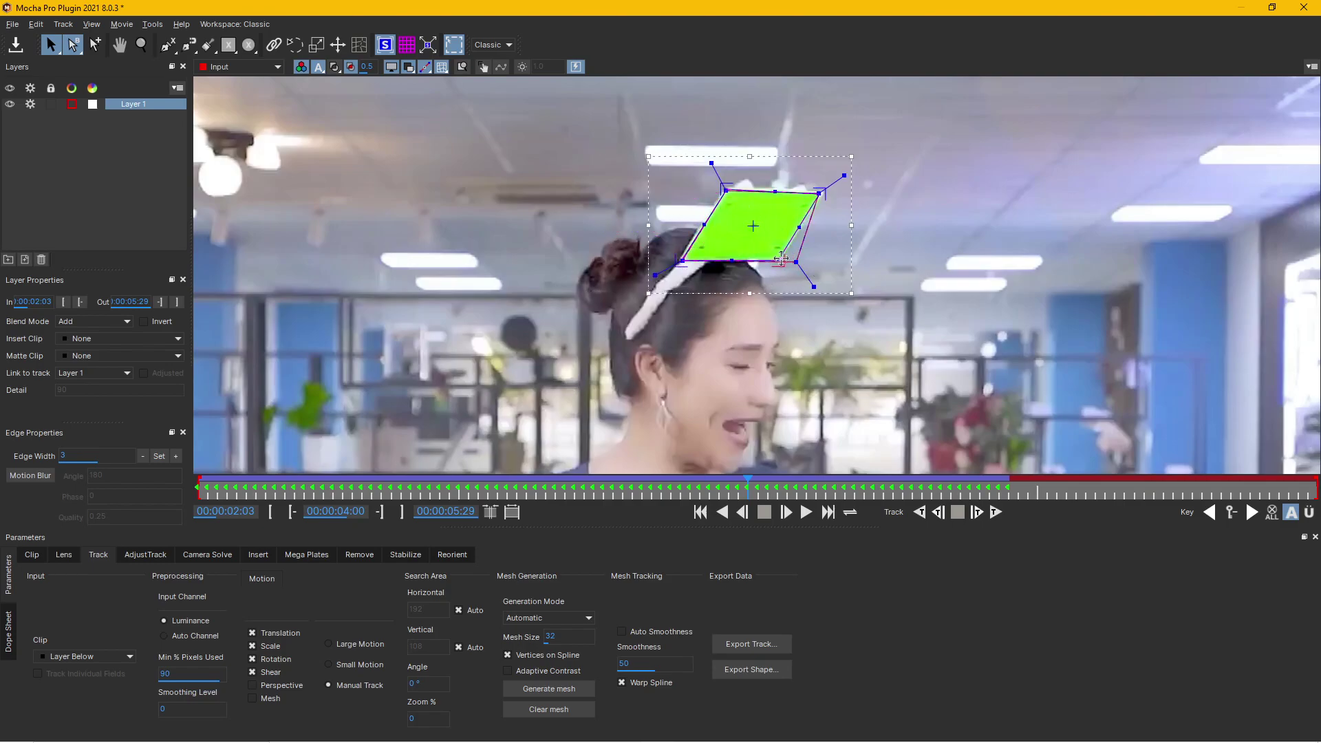
Advance to frame 04:01 and realign all four corners with the green card
left_click(786, 512)
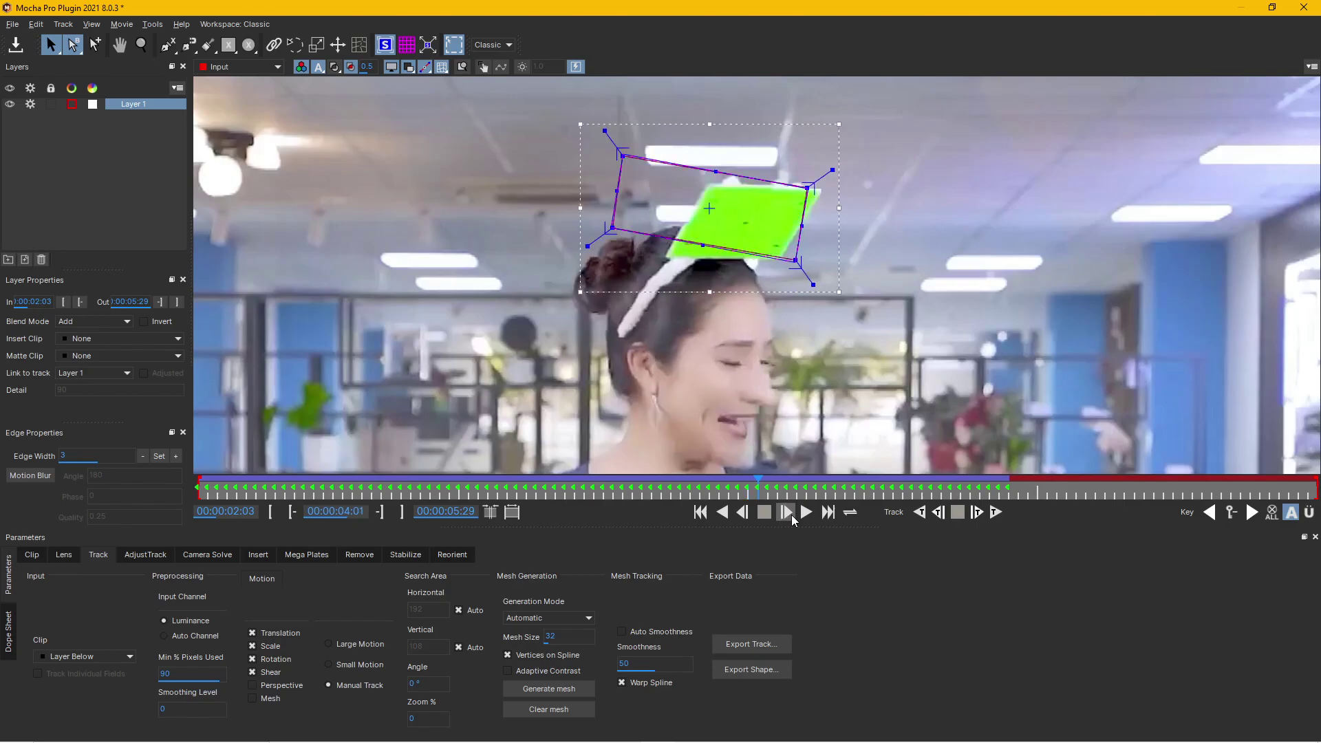
left_click_drag(628, 159, 712, 185)
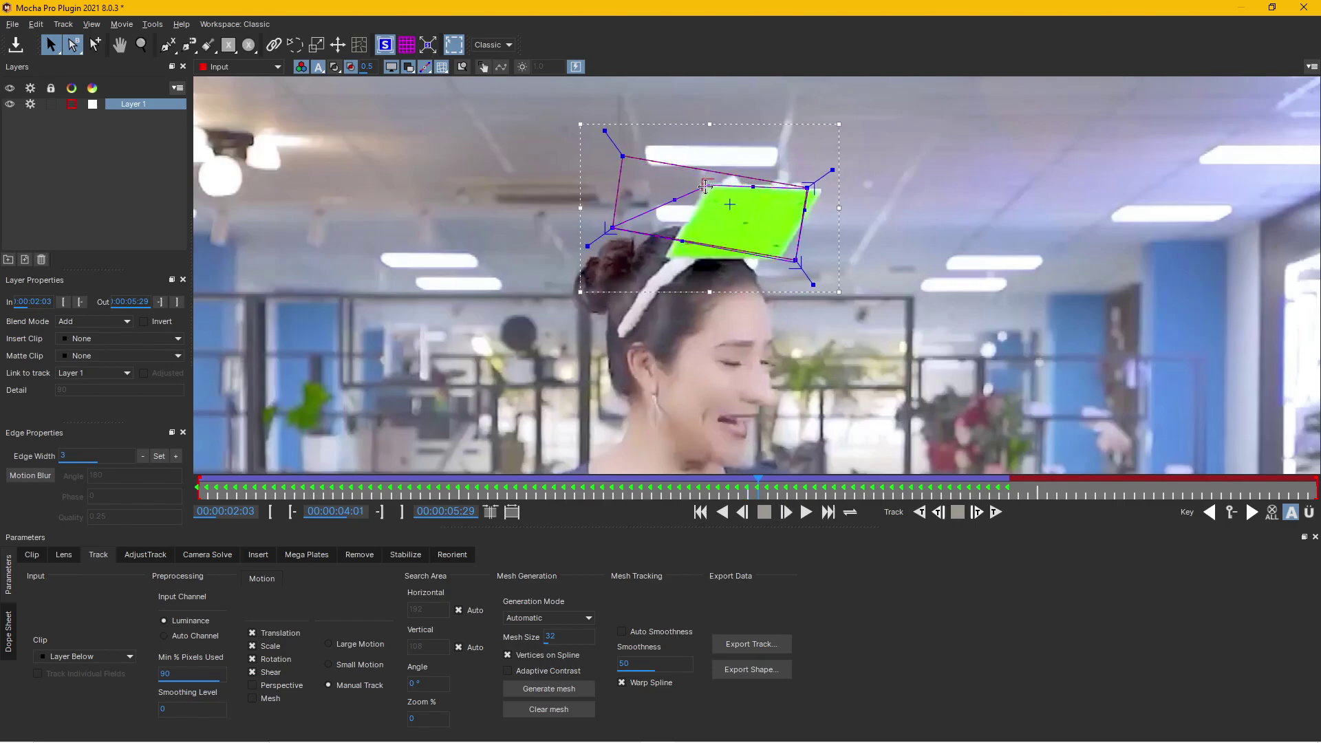
left_click_drag(808, 188, 817, 190)
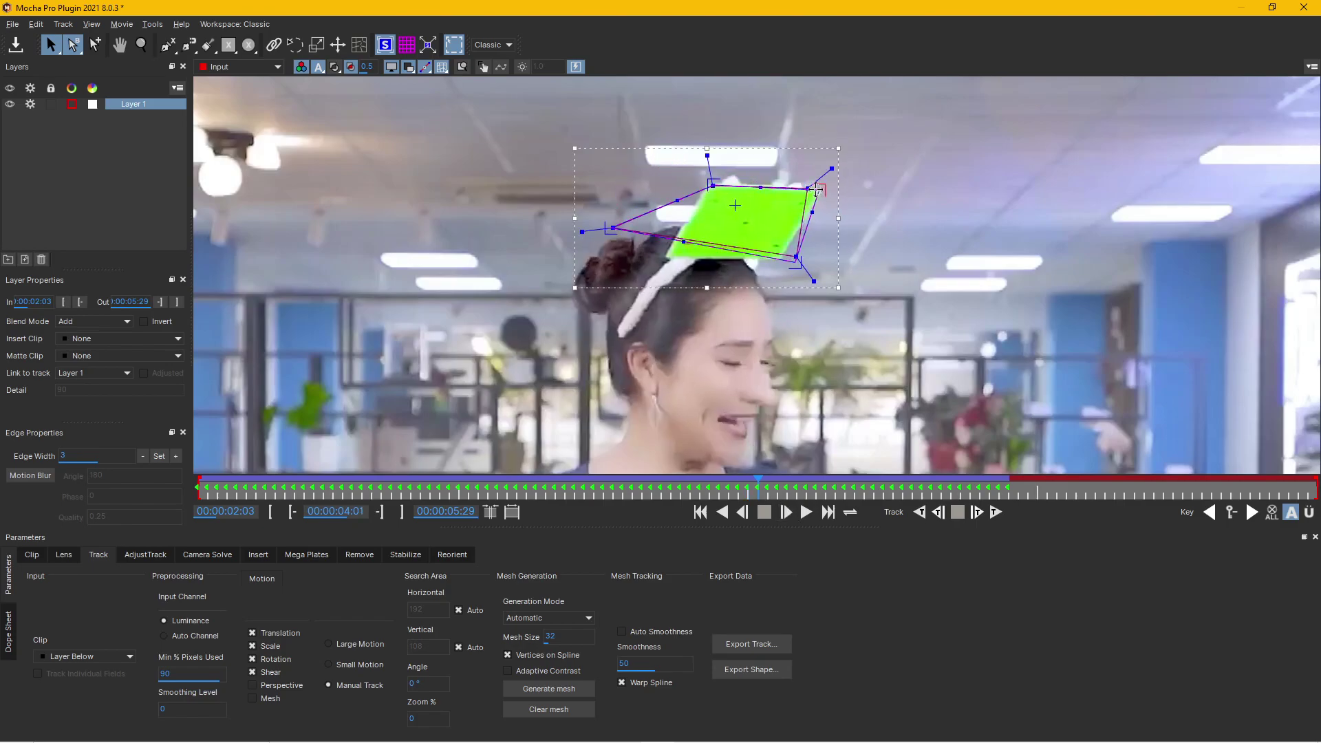
left_click_drag(621, 235, 674, 262)
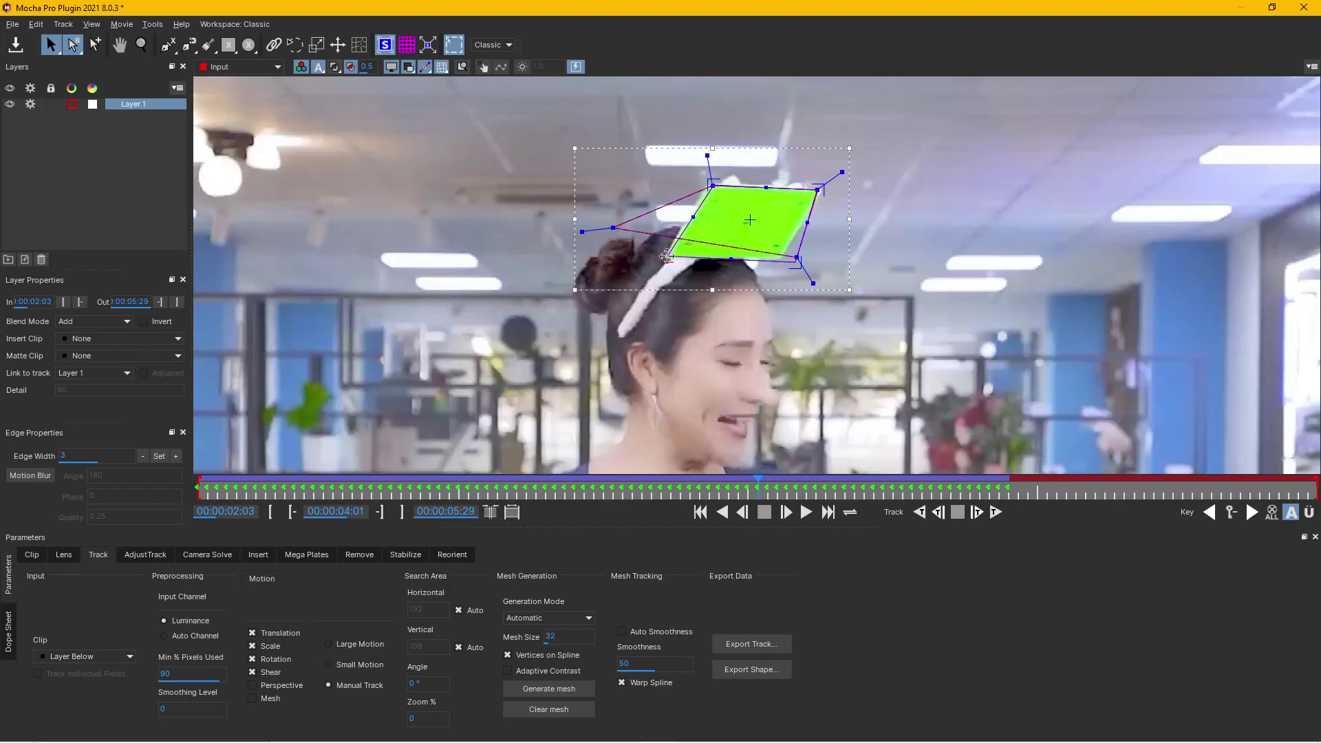
left_click_drag(794, 262, 781, 255)
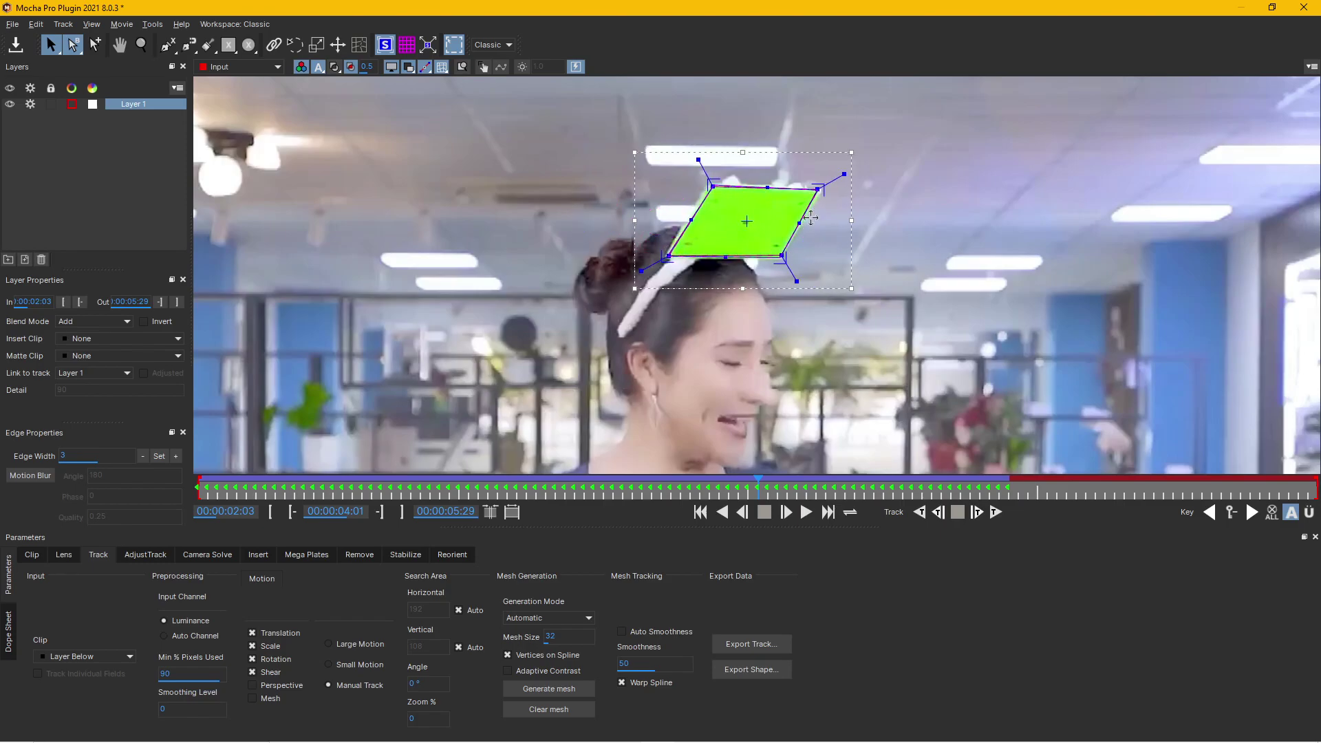
left_click_drag(817, 189, 820, 191)
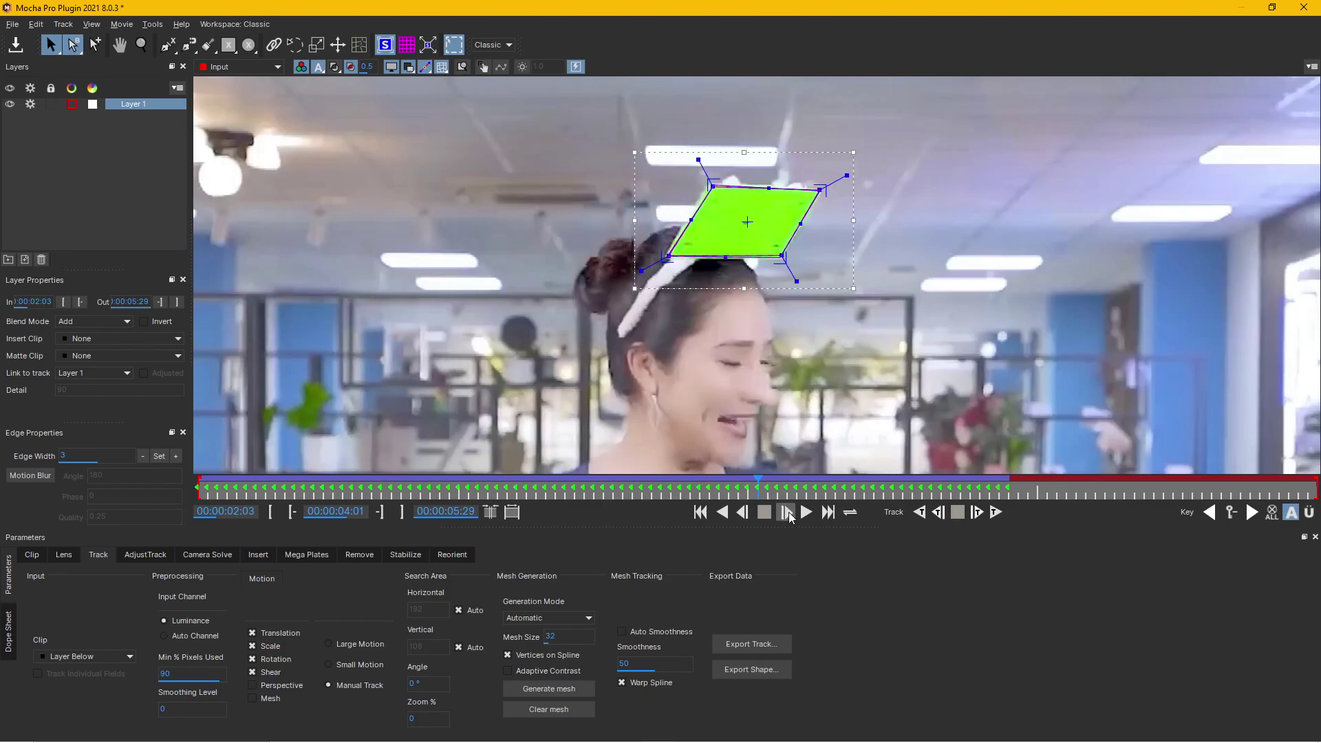
Advance to frame 04:02 and align the shape's corners with the card
left_click(788, 514)
left_click_drag(623, 157, 681, 179)
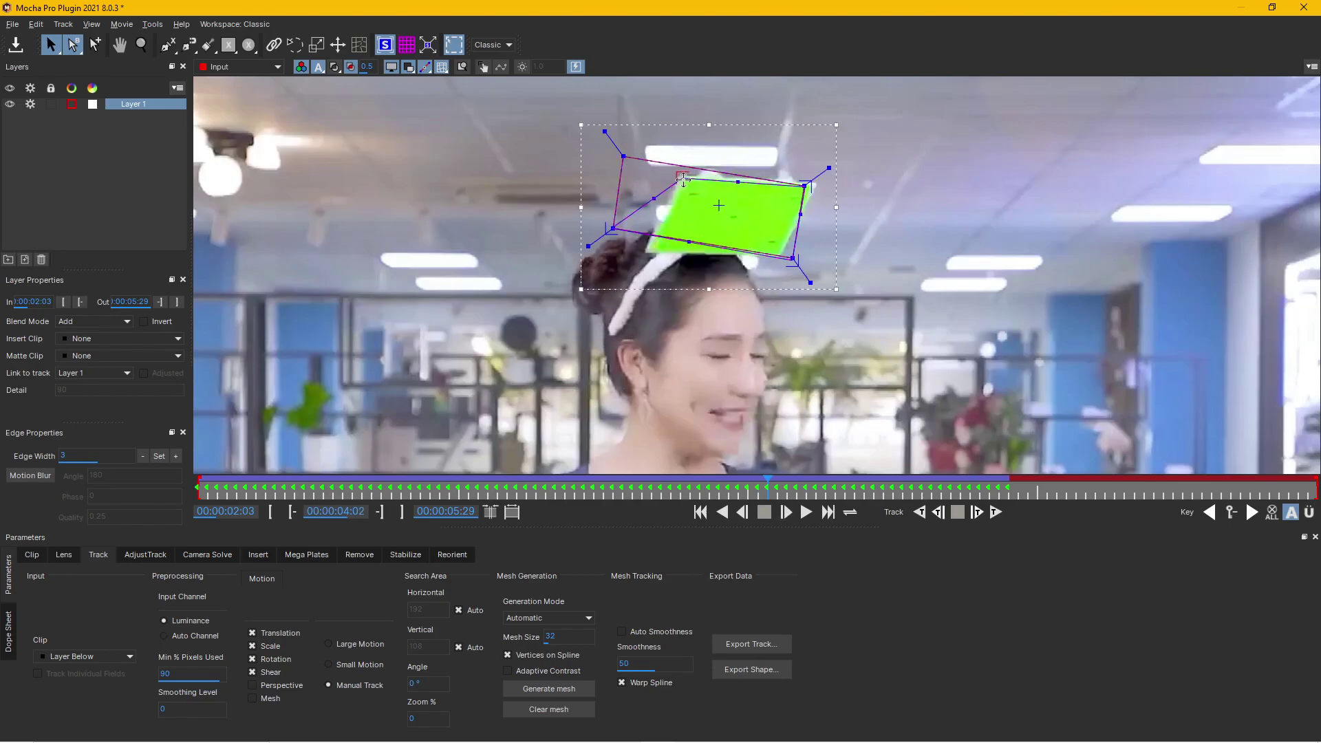
left_click_drag(805, 185, 811, 184)
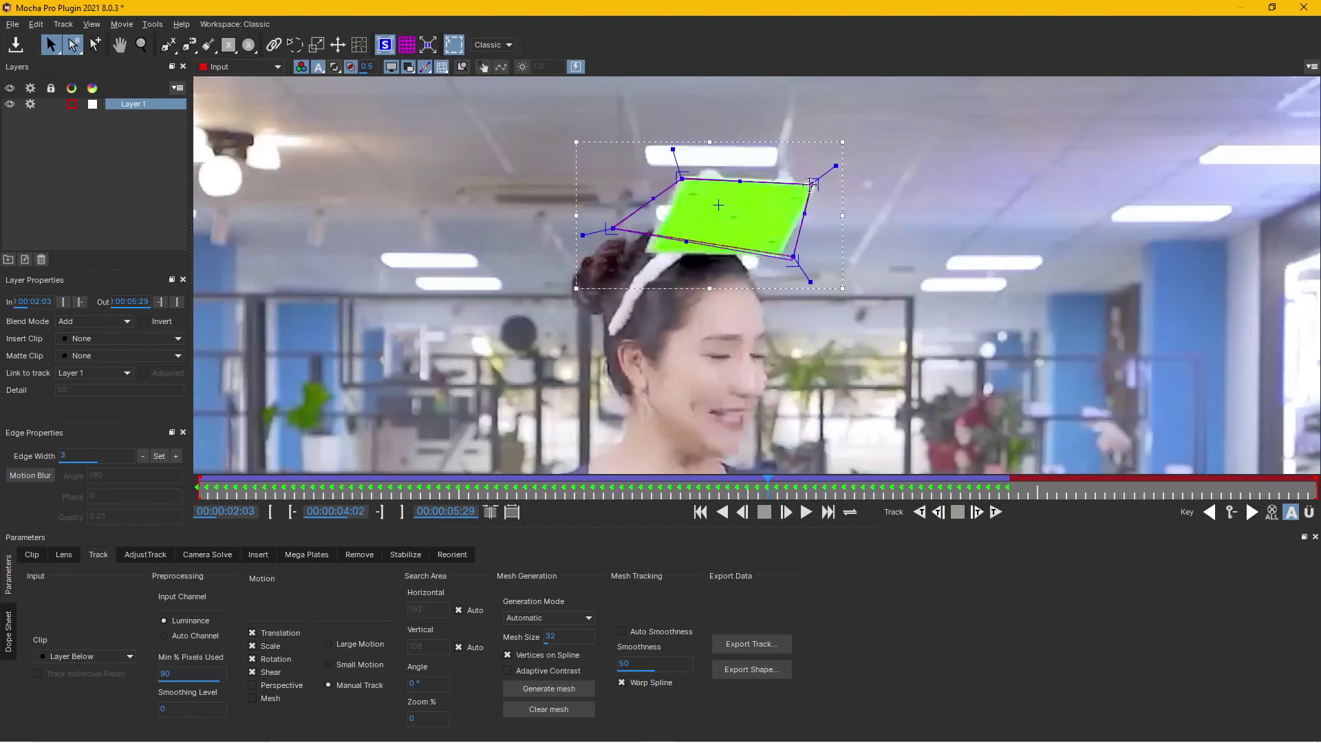
left_click_drag(608, 231, 646, 251)
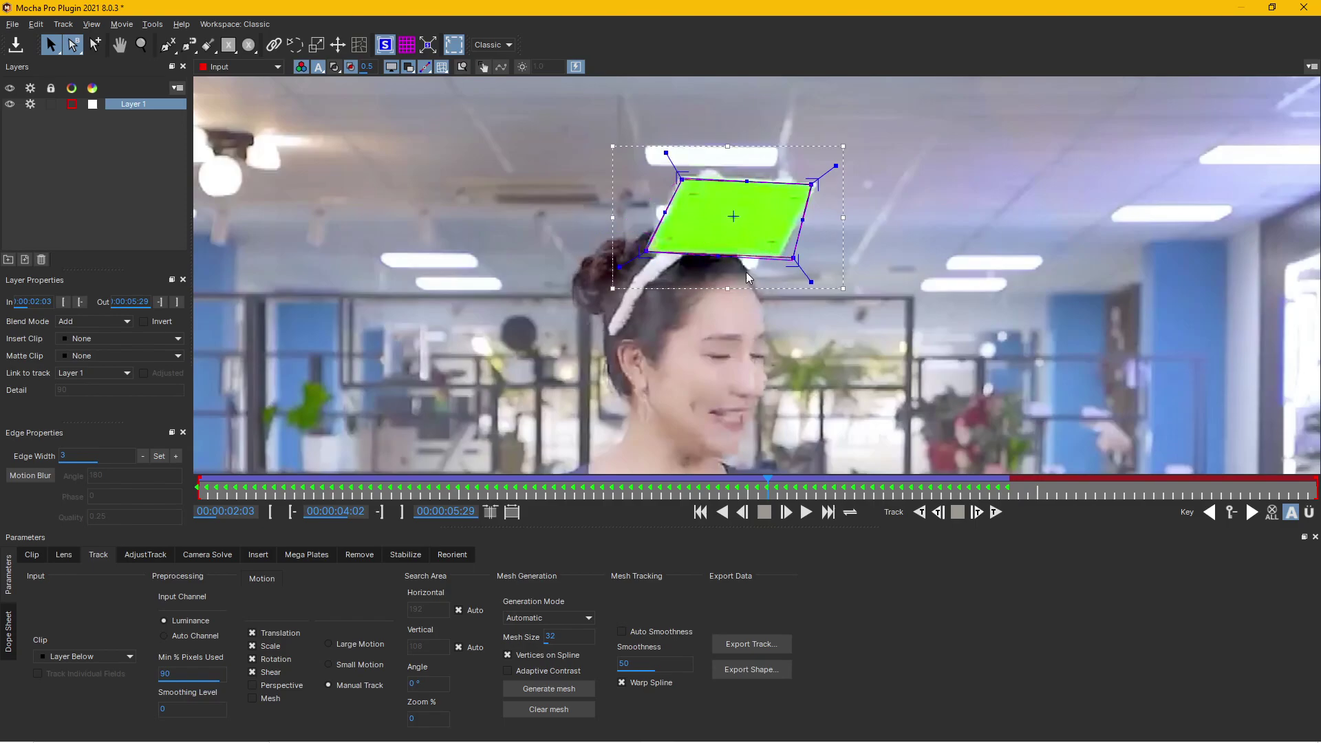
left_click_drag(793, 260, 782, 255)
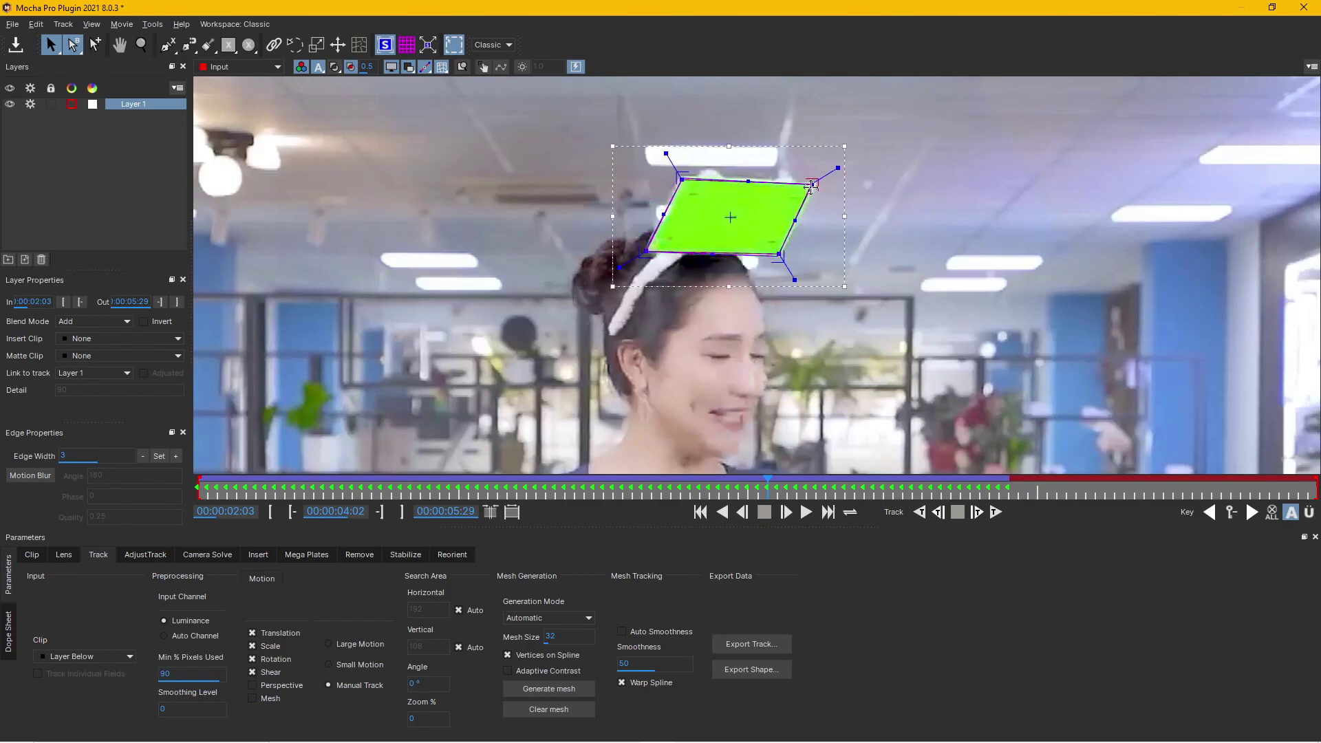
left_click_drag(811, 186, 811, 189)
Step to frame 04:03 and move the corners onto the green card
left_click(786, 511)
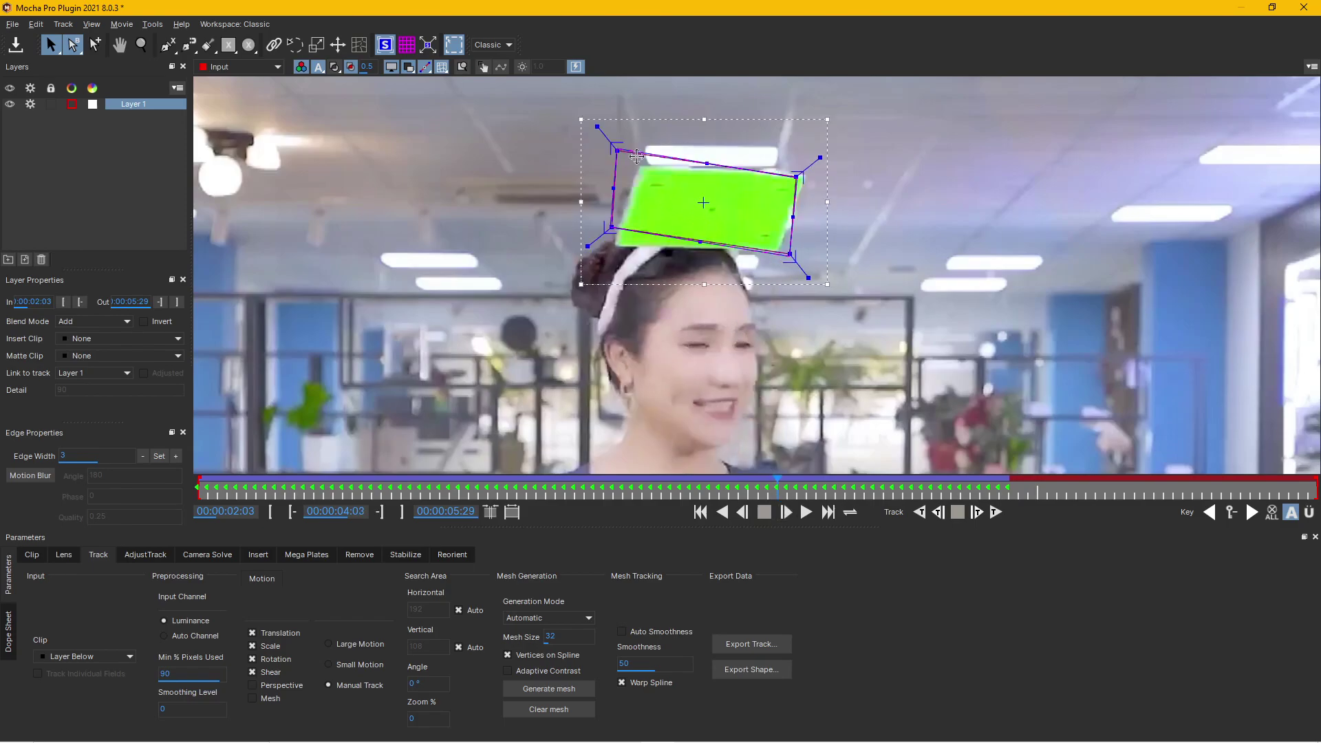
left_click_drag(617, 150, 640, 168)
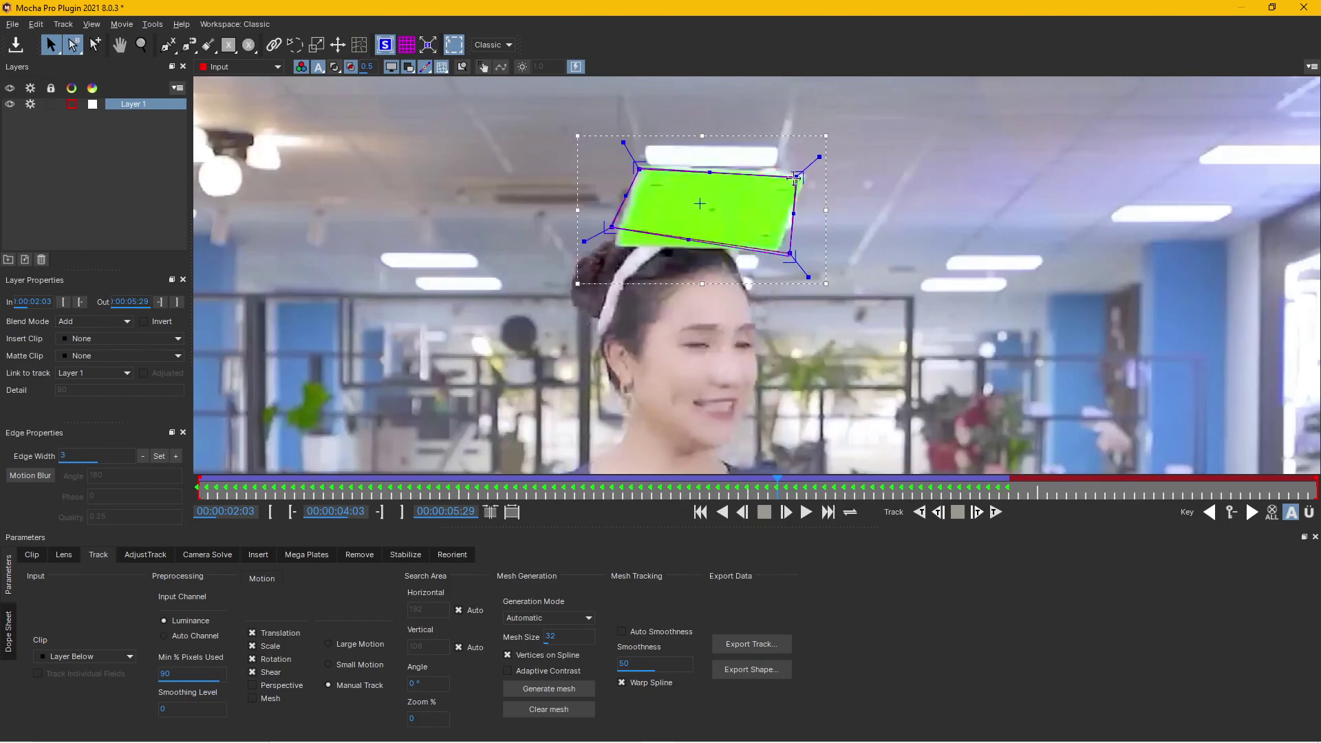
left_click_drag(795, 178, 800, 176)
left_click_drag(616, 245, 616, 244)
left_click_drag(793, 255, 778, 249)
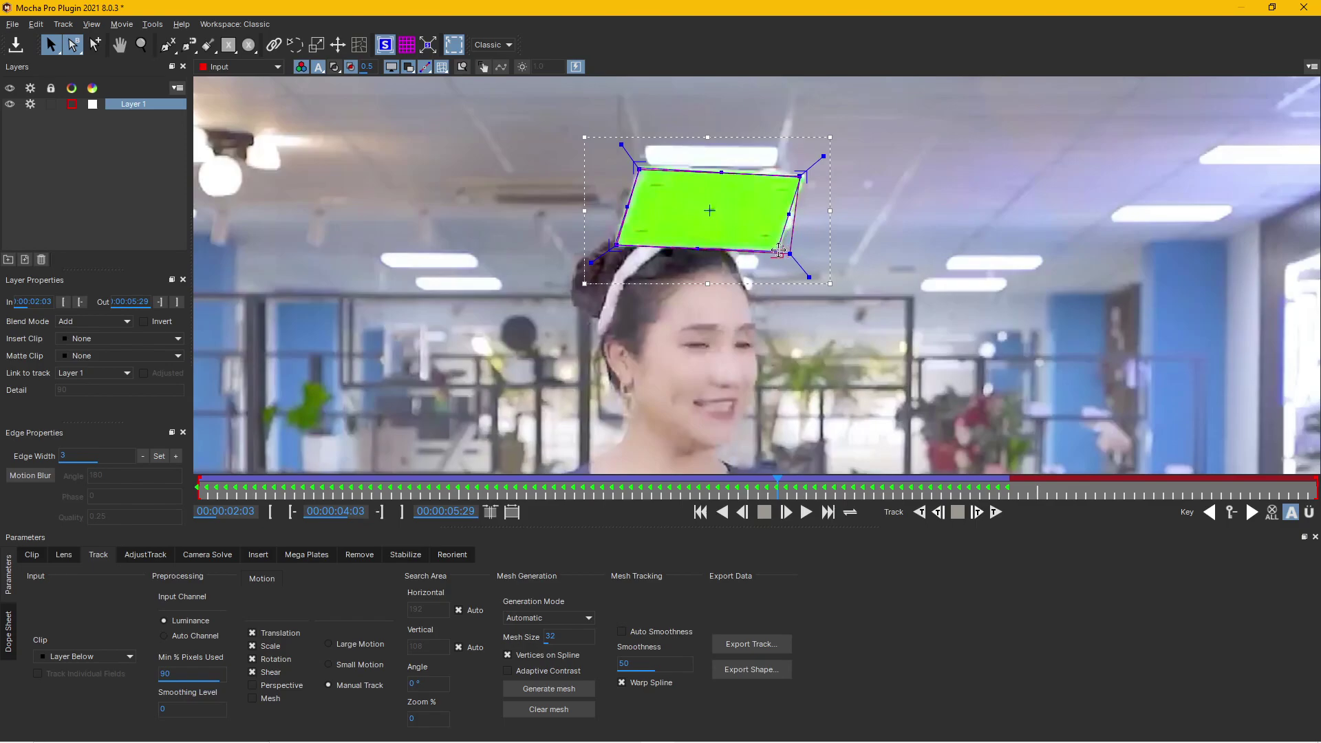
Advance to frame 04:04 and line up all four corners with the card
left_click(788, 517)
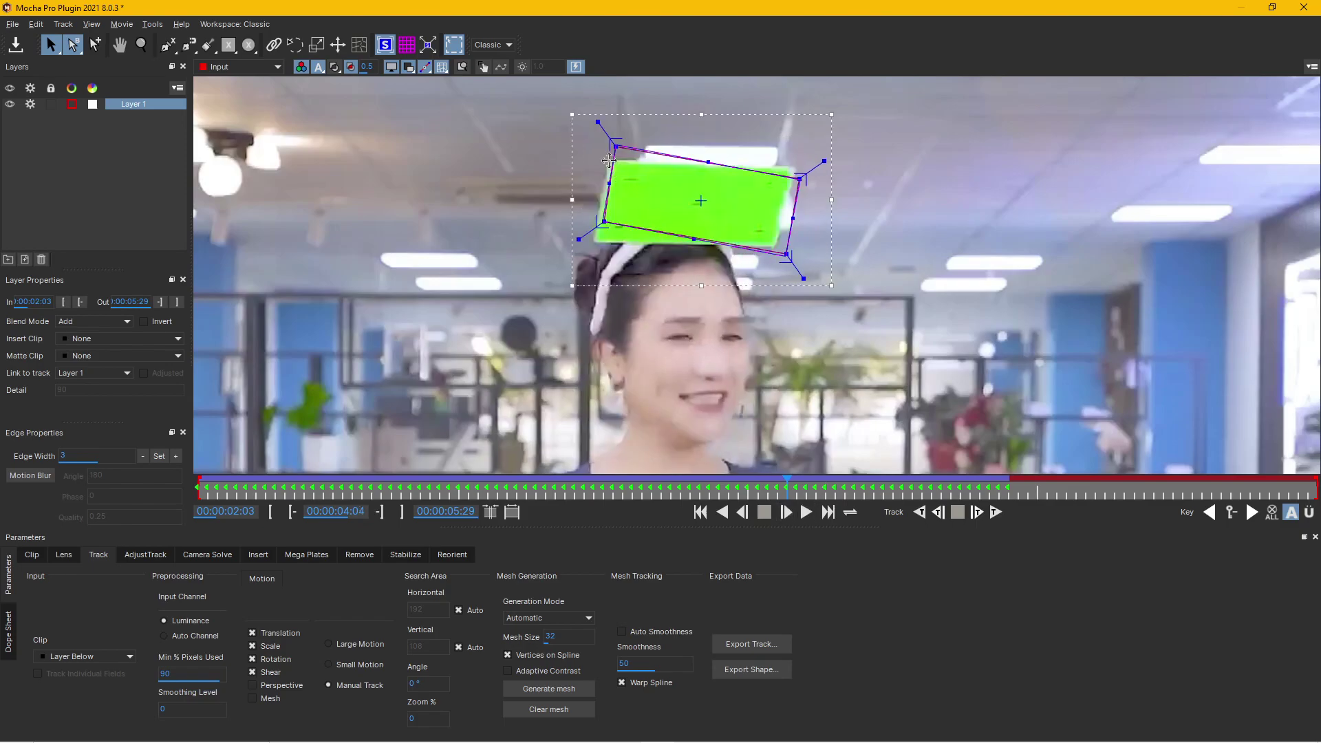
left_click_drag(617, 145, 612, 165)
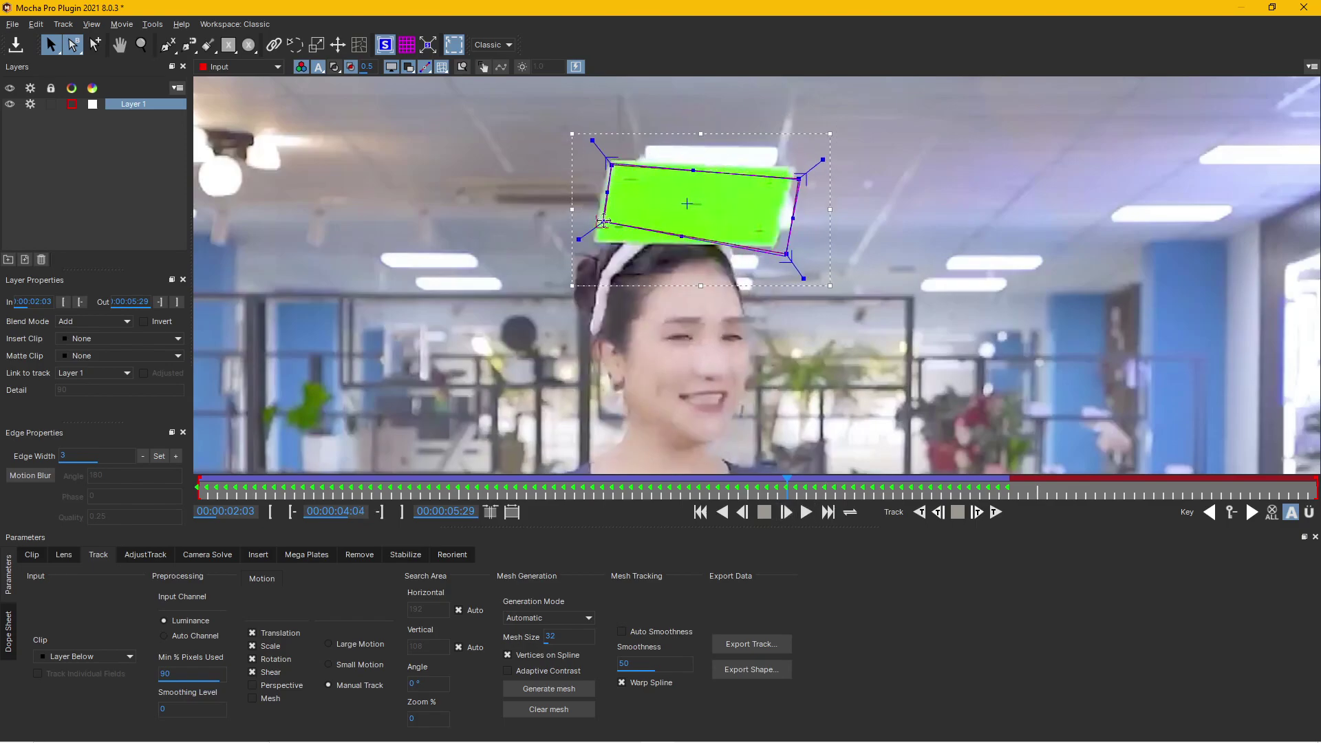
left_click_drag(603, 220, 595, 239)
left_click_drag(802, 181, 792, 171)
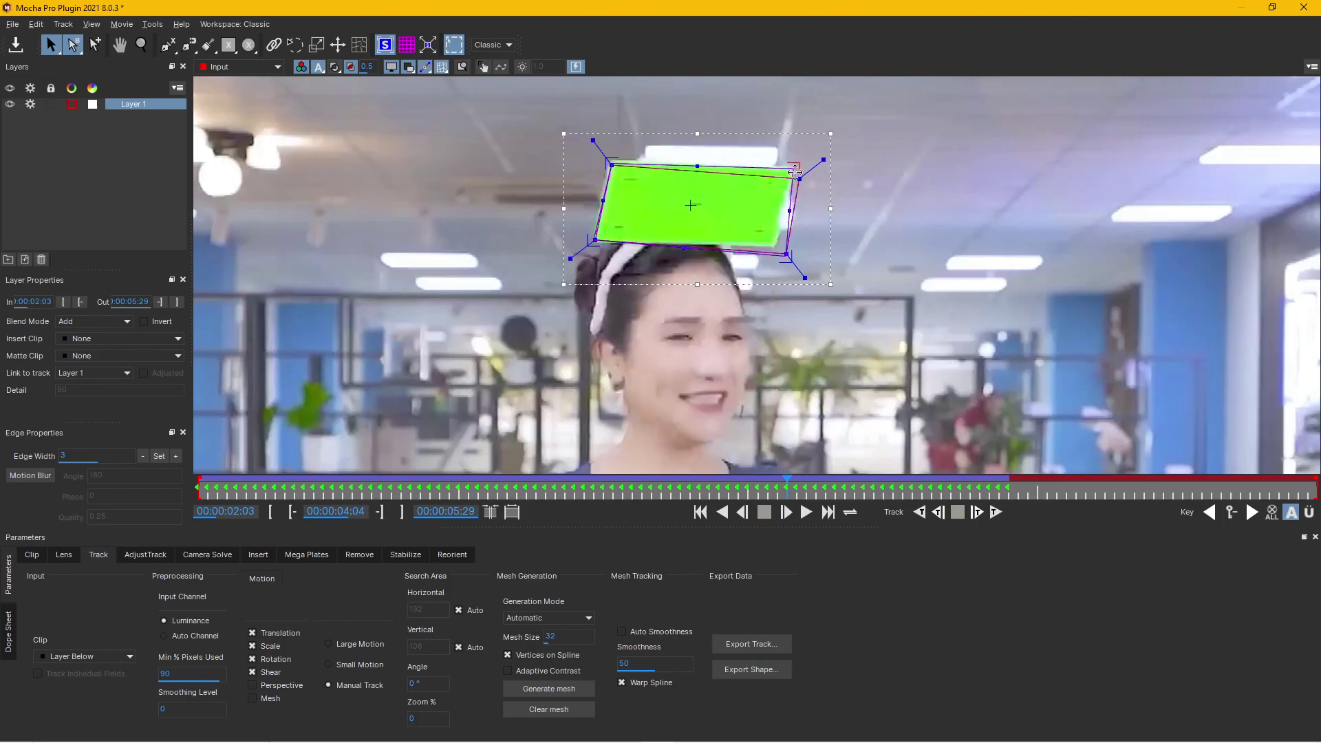
left_click_drag(783, 255, 776, 244)
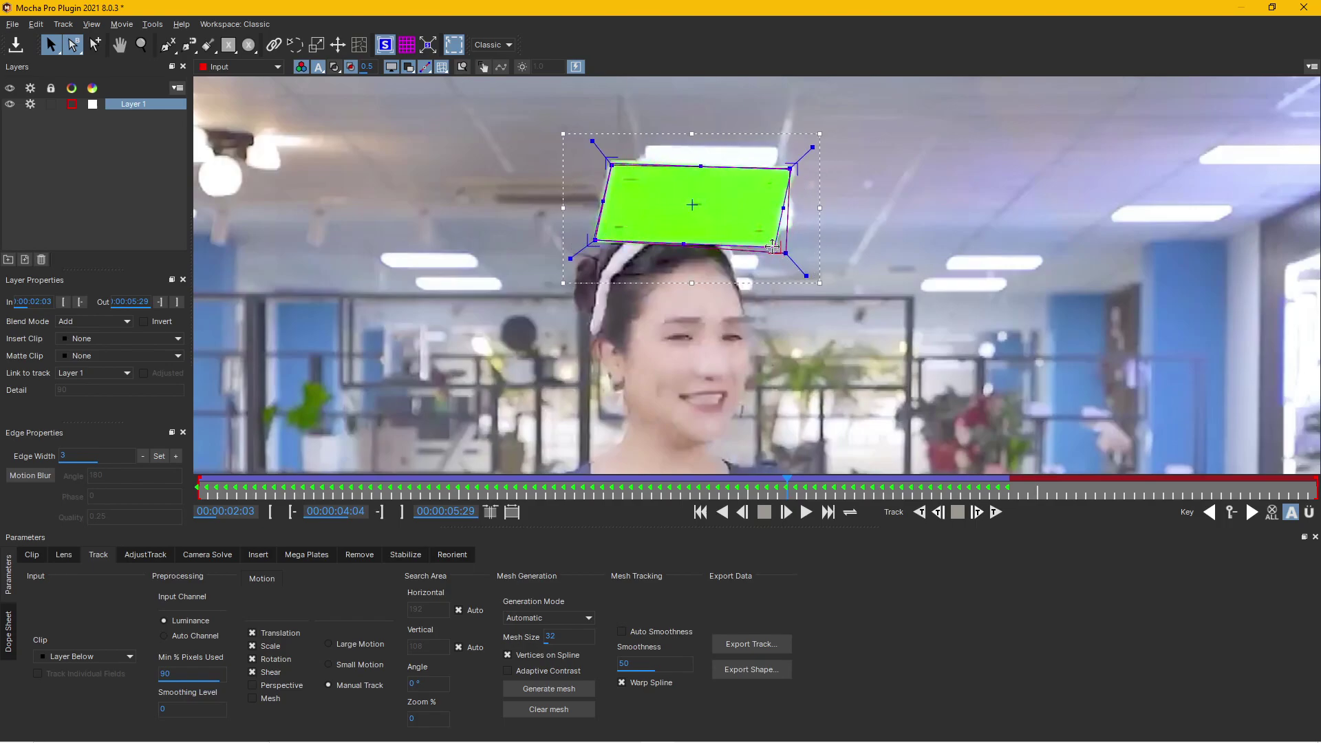
Advance to frame 04:05 and fit the four corners snugly to the card
left_click(787, 514)
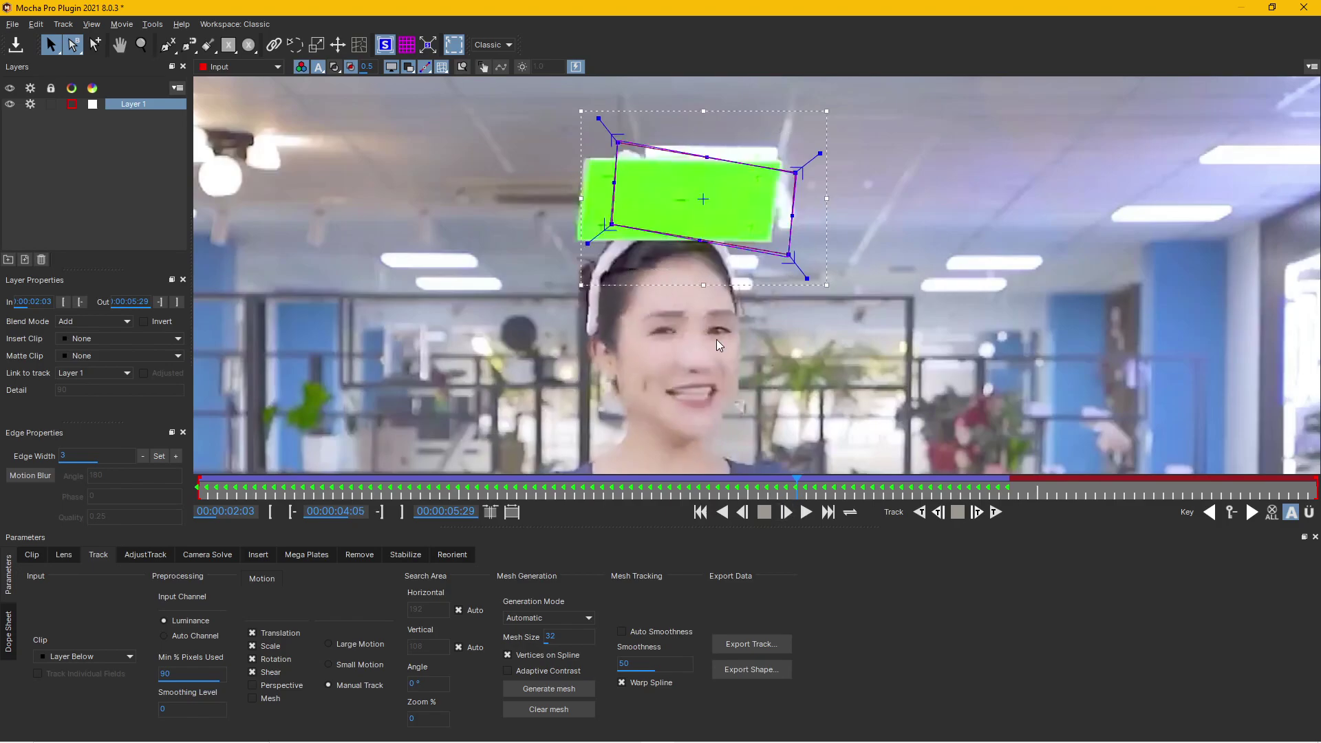
left_click_drag(618, 143, 585, 161)
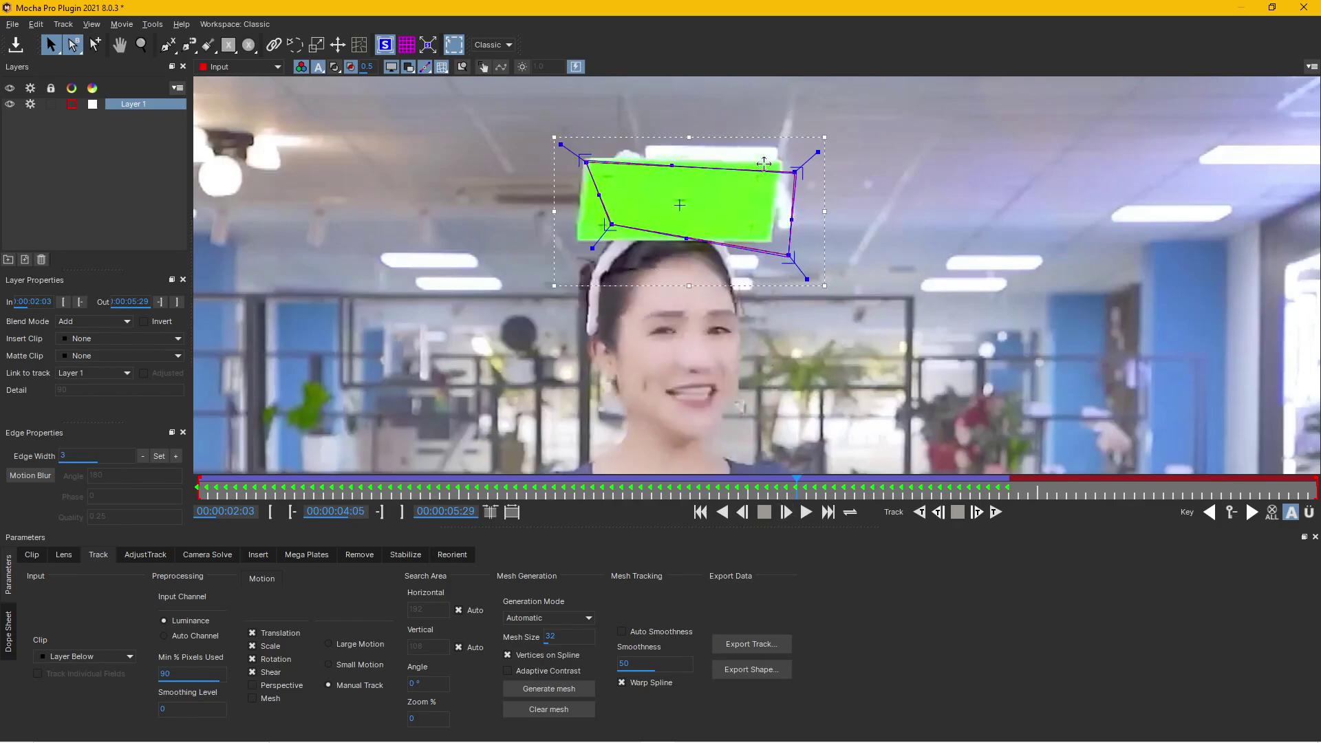
left_click_drag(794, 170, 775, 162)
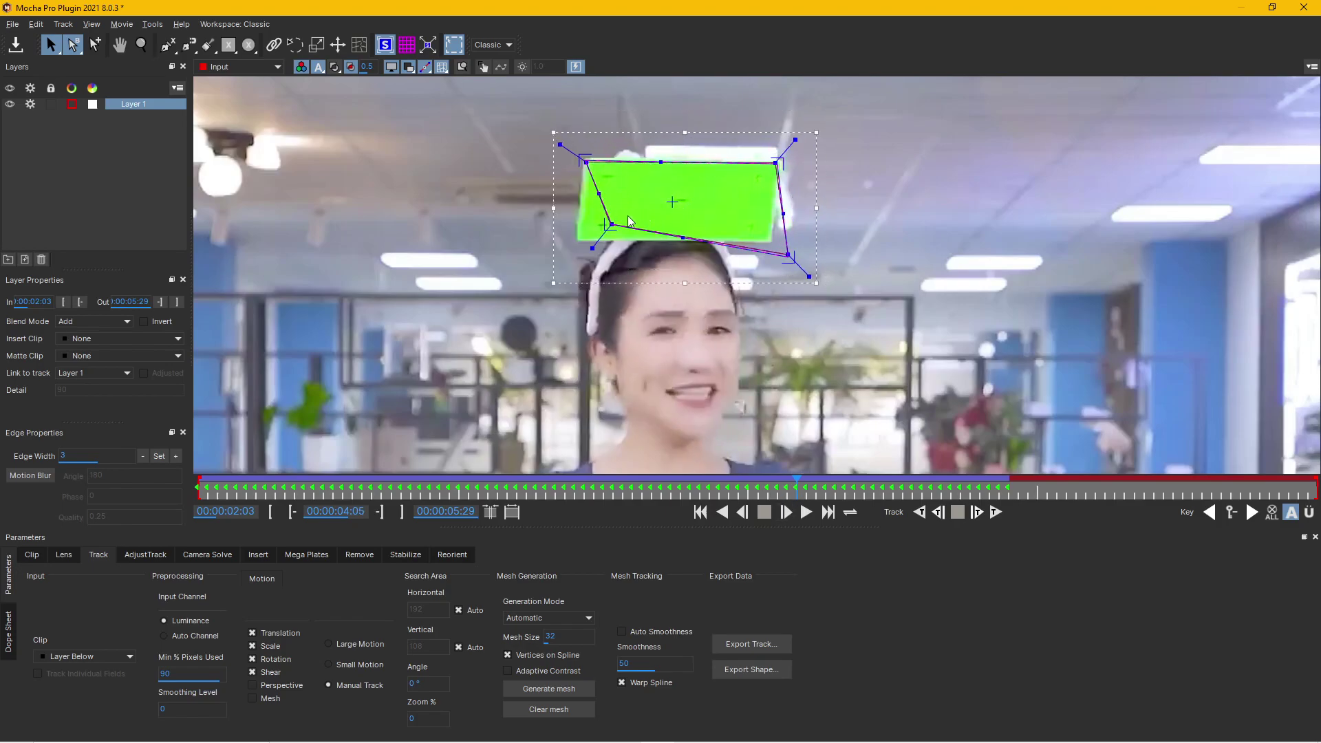
left_click_drag(605, 225, 581, 240)
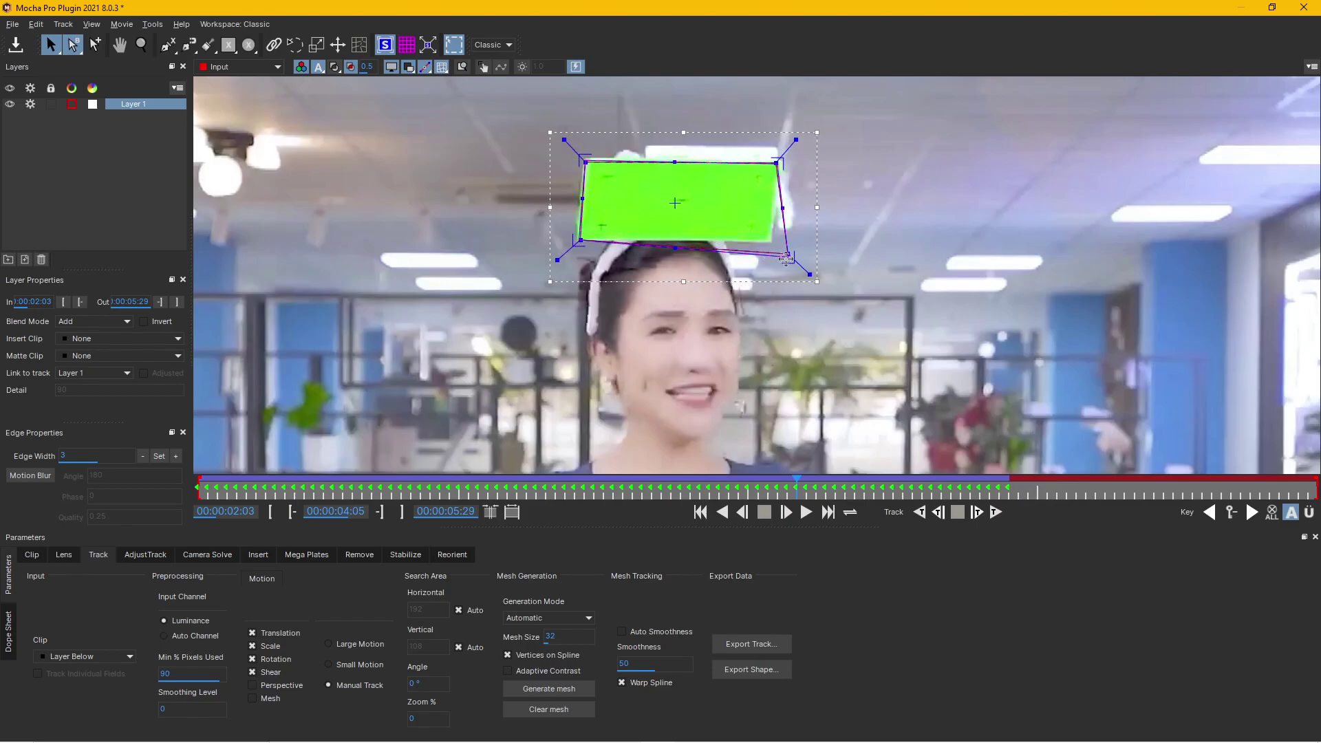
left_click_drag(786, 259, 769, 241)
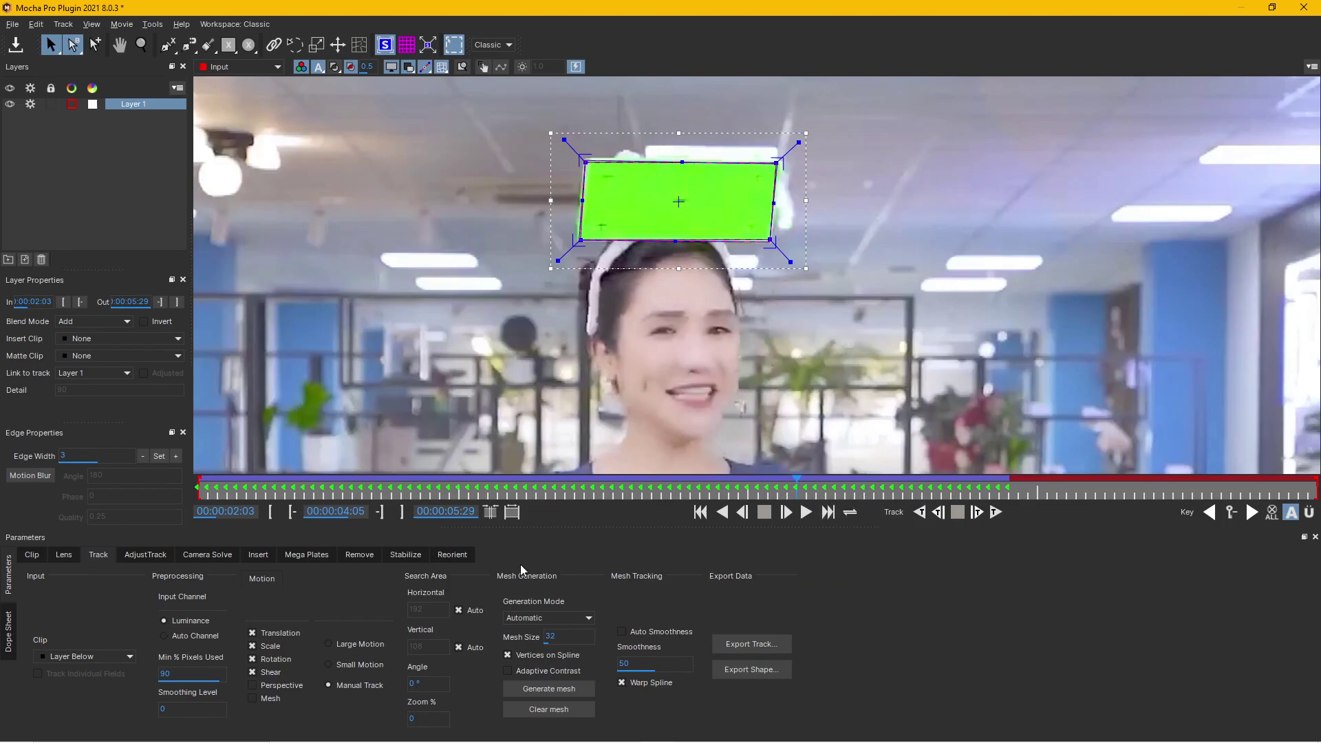
Track the green card forward with Small Motion, stop at the drift, and return to 00:00:04:06
left_click(334, 664)
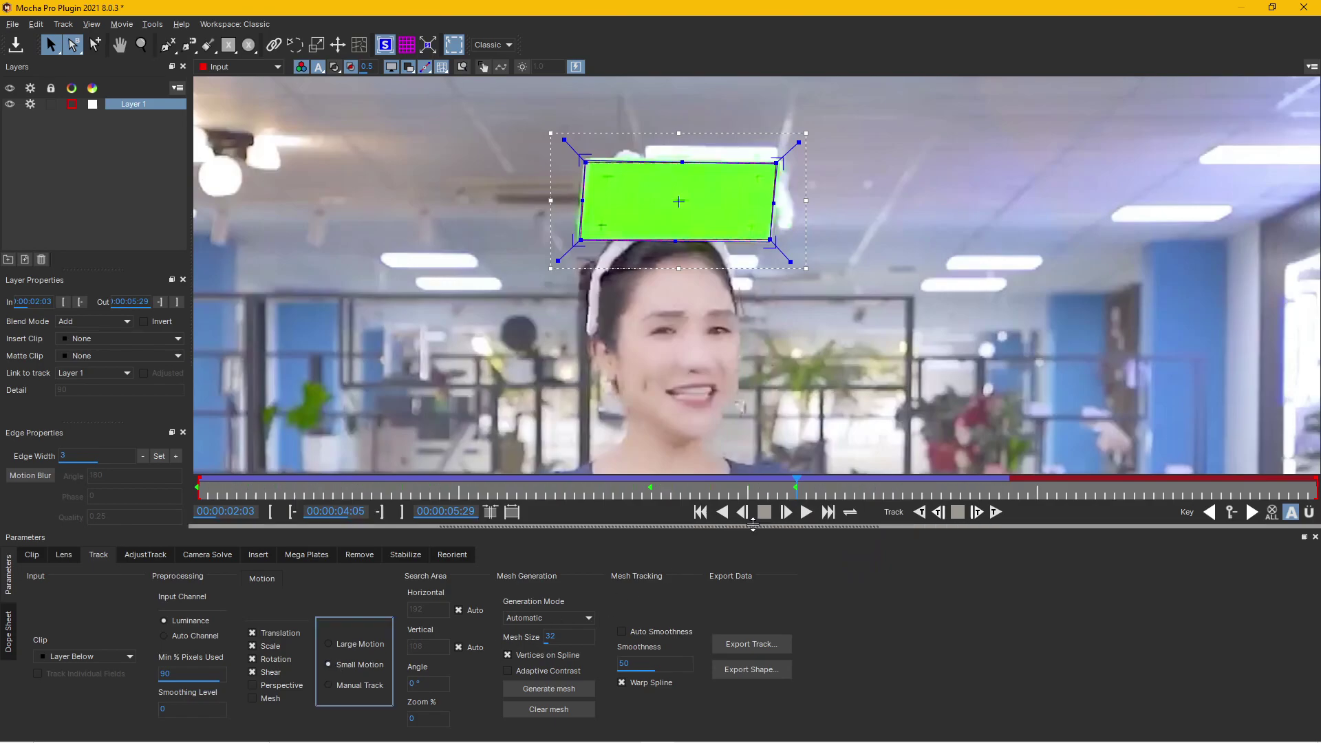
left_click(976, 513)
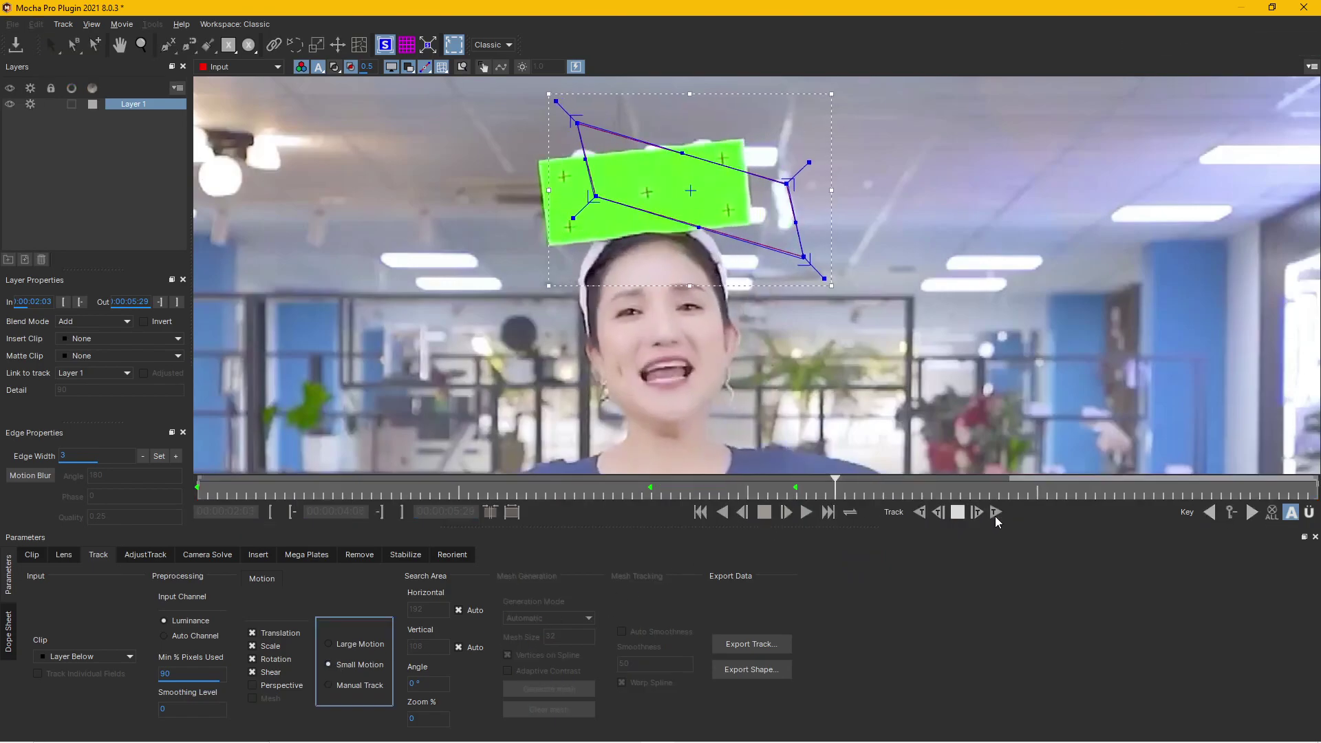
left_click(962, 513)
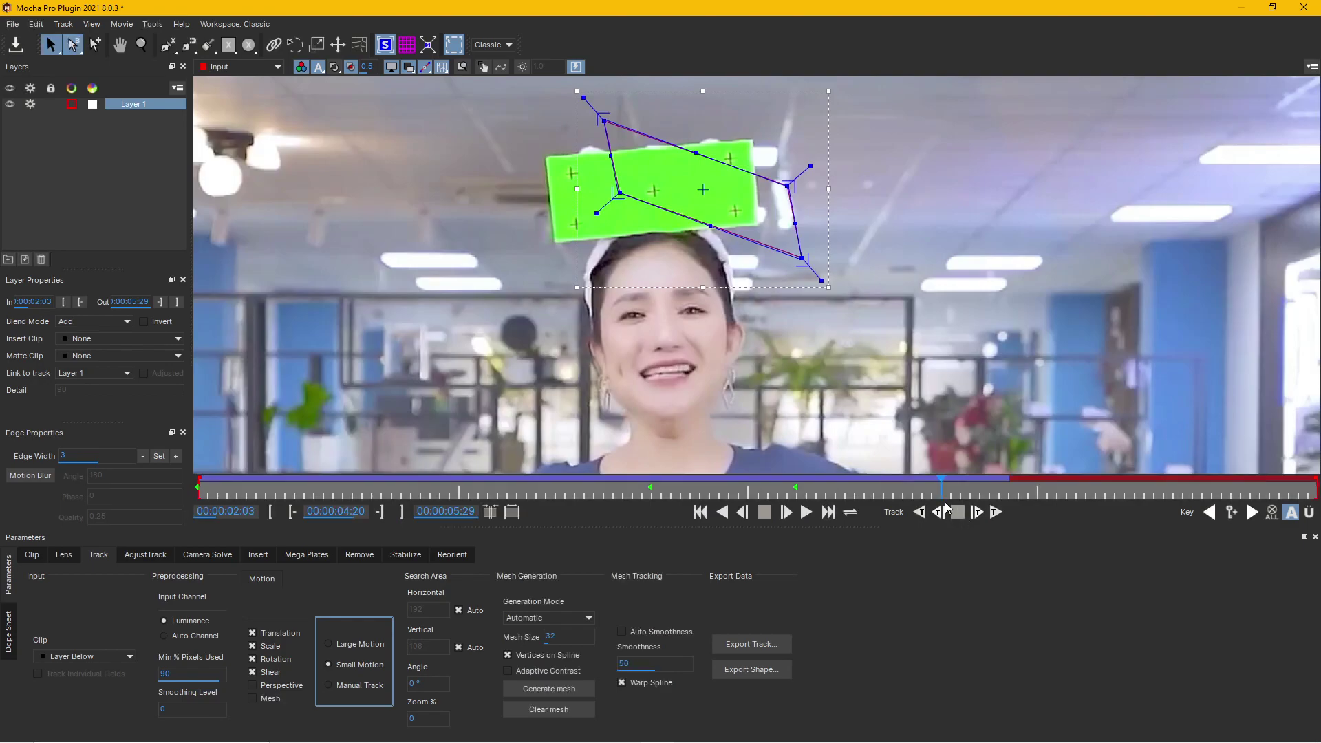
left_click_drag(937, 489, 796, 487)
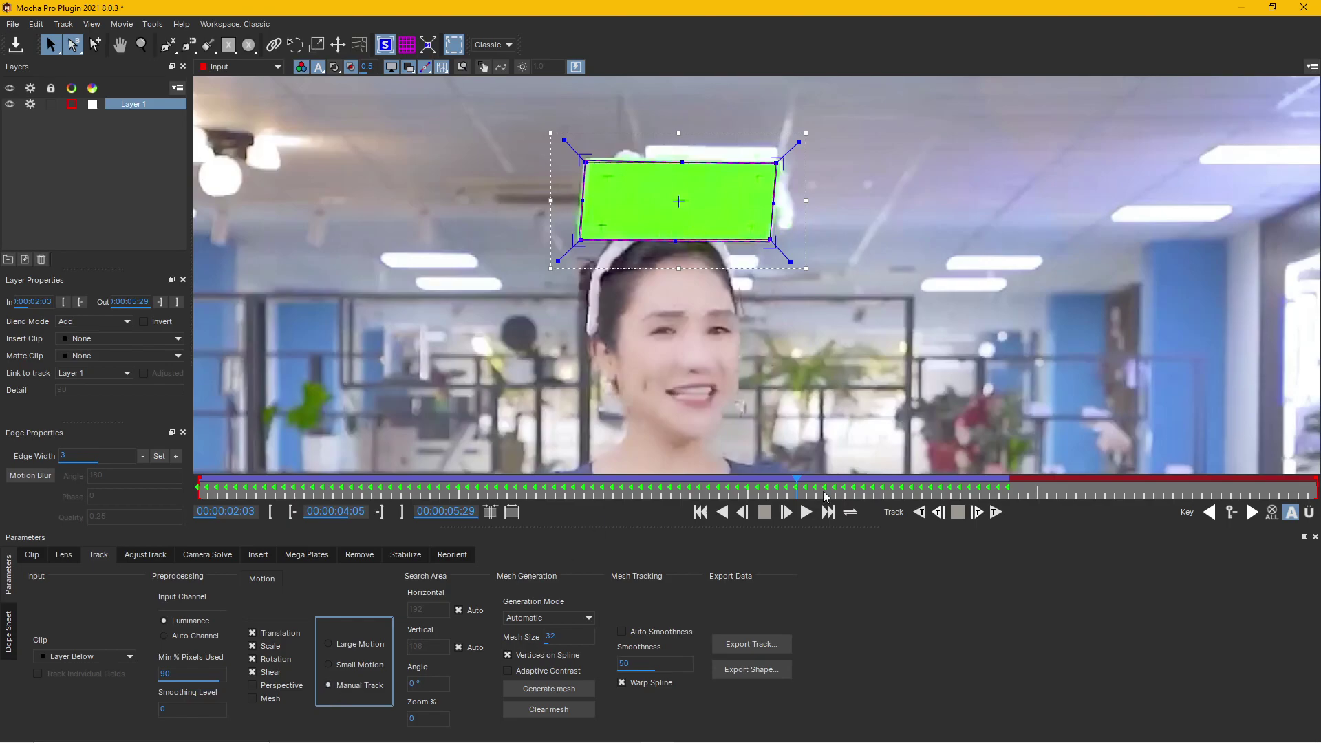
Step one frame and fit the Layer 1 shape's four corners onto the green card
left_click(785, 512)
left_click_drag(601, 130, 561, 160)
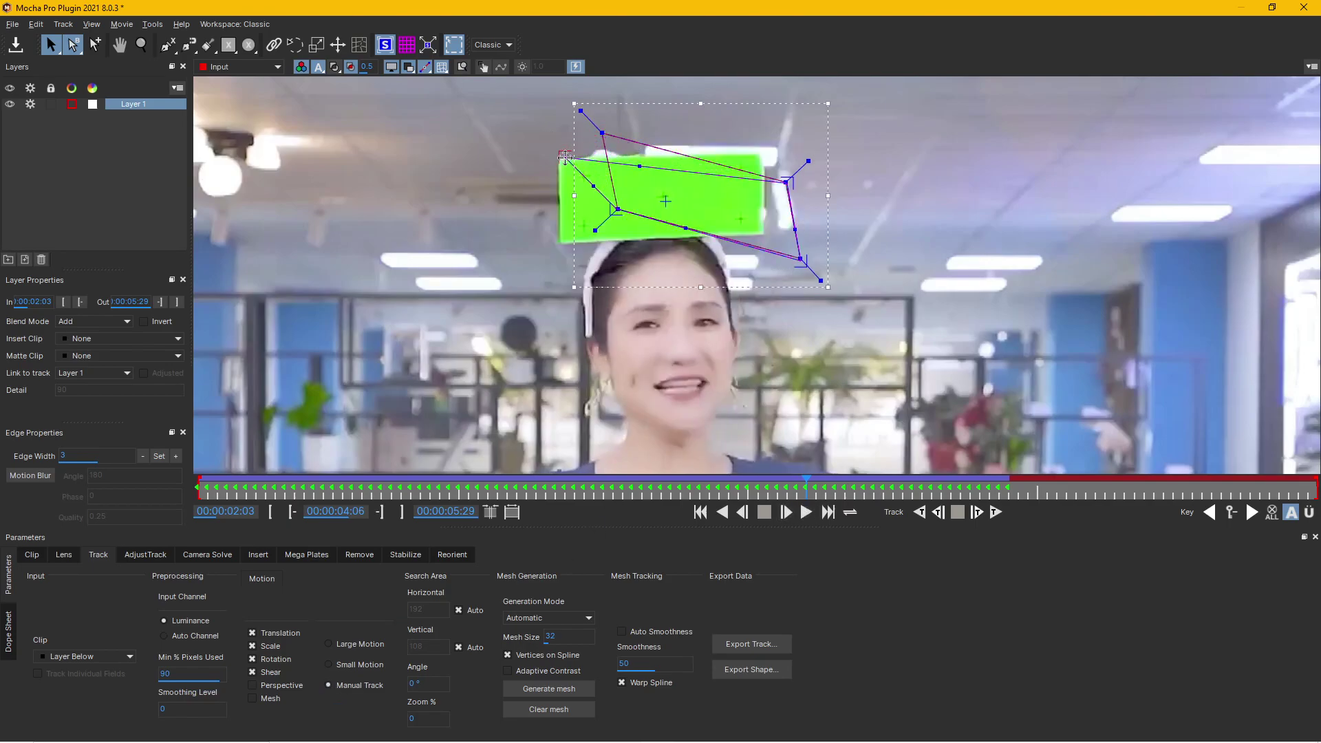
left_click_drag(614, 210, 564, 242)
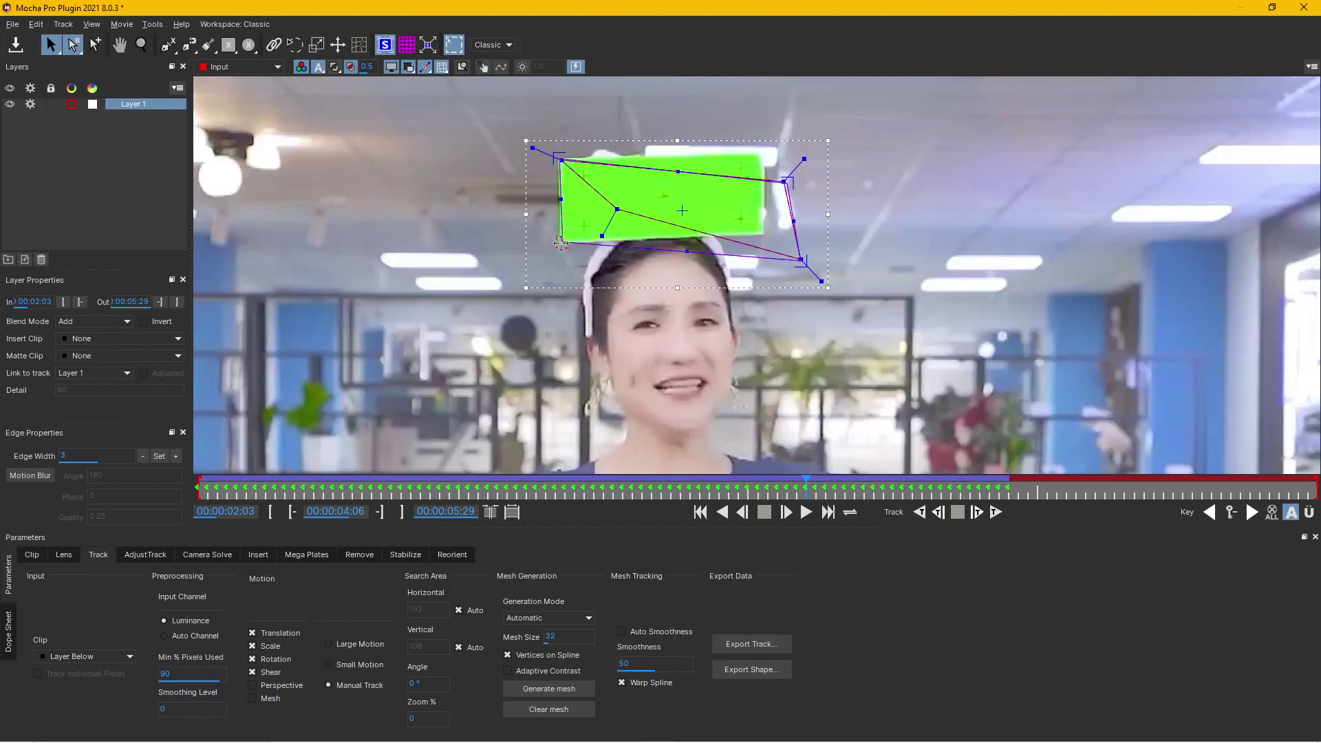
left_click_drag(786, 182, 753, 153)
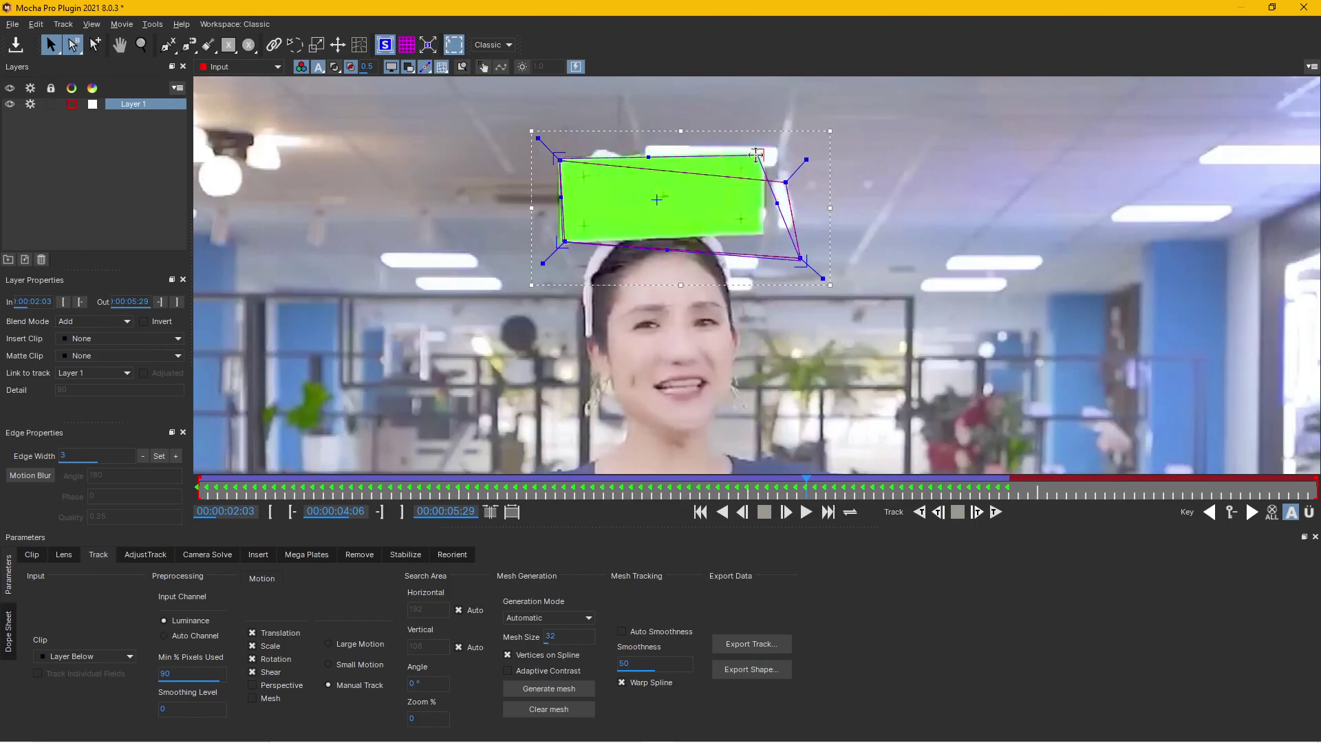
left_click_drag(802, 260, 761, 230)
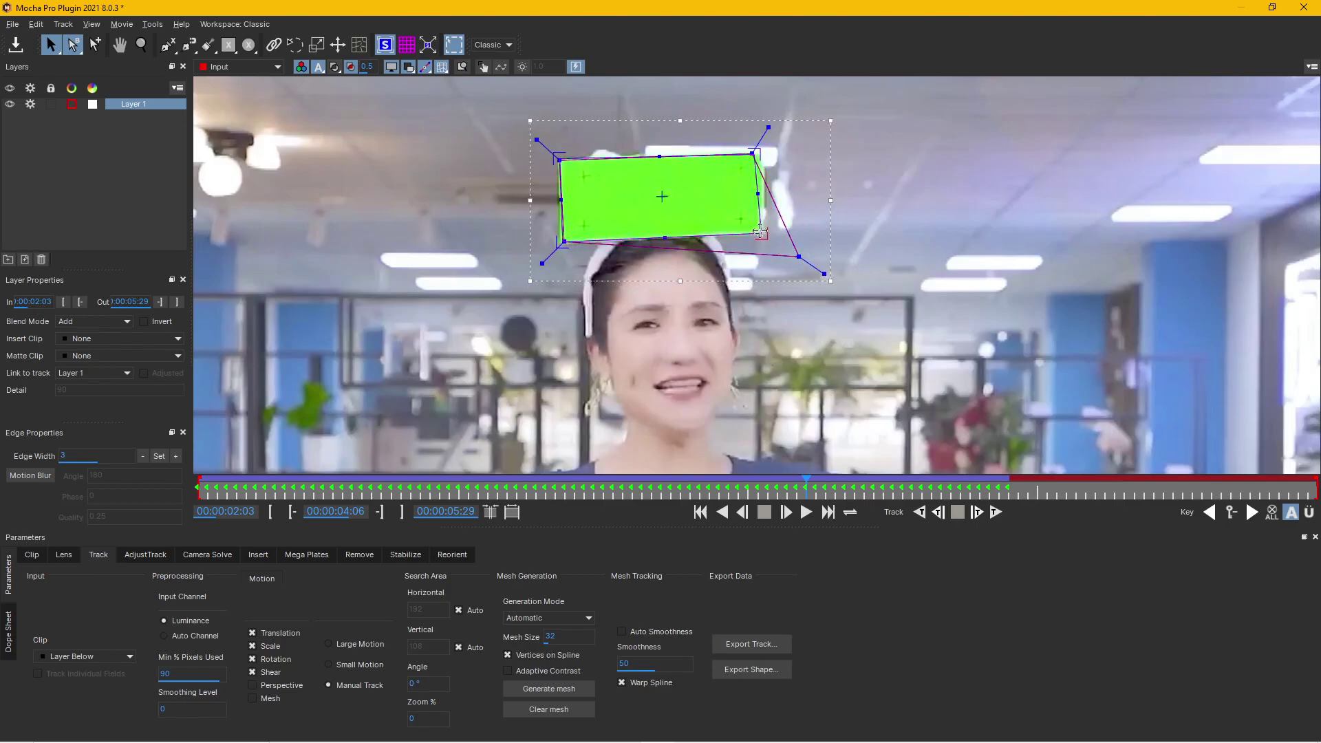
left_click_drag(754, 154, 759, 153)
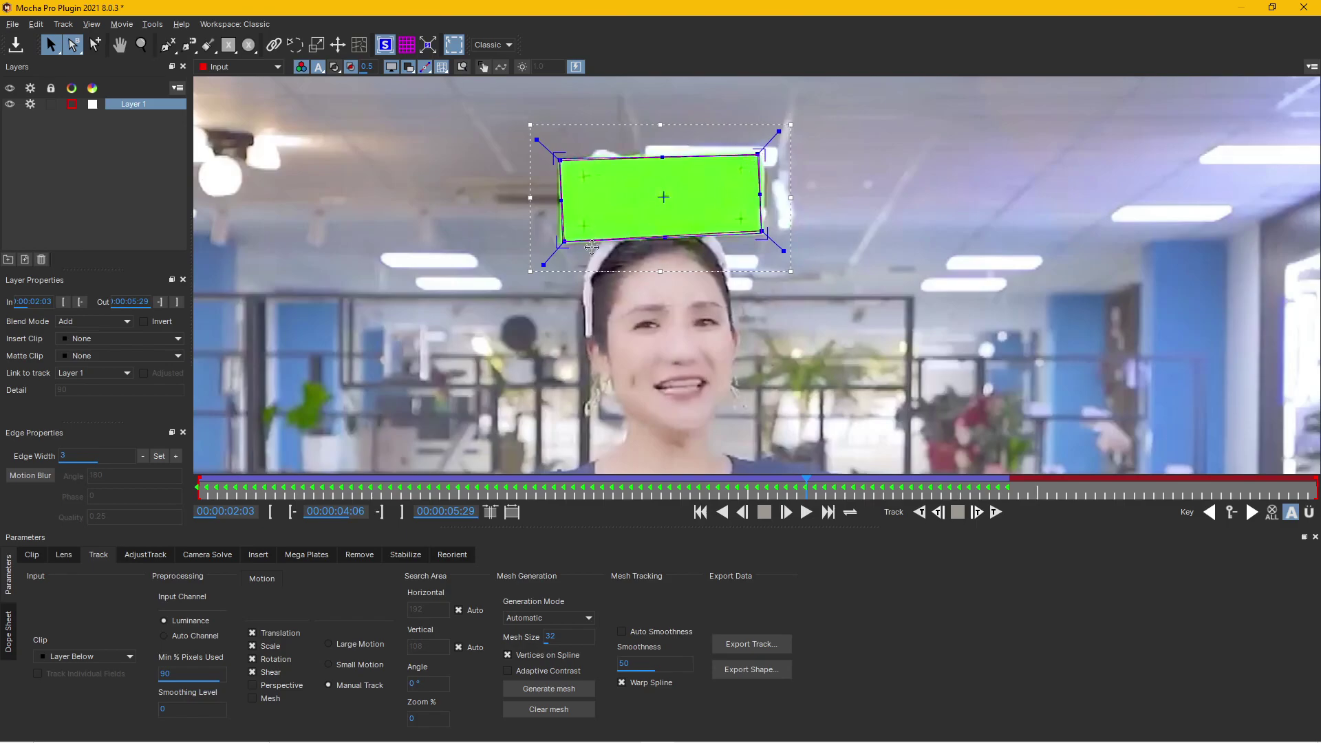
Resume the Small Motion forward track to about 05:06, then go back before the drift
left_click(330, 664)
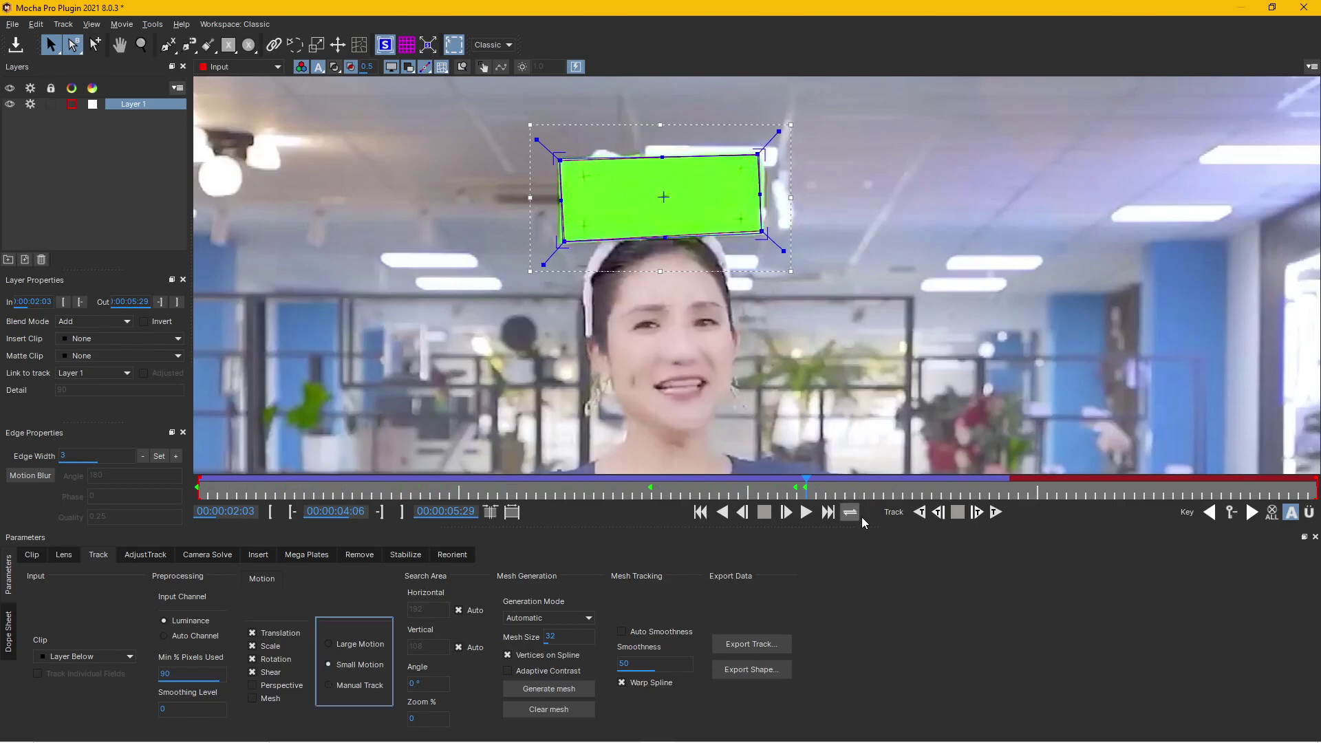
left_click(995, 513)
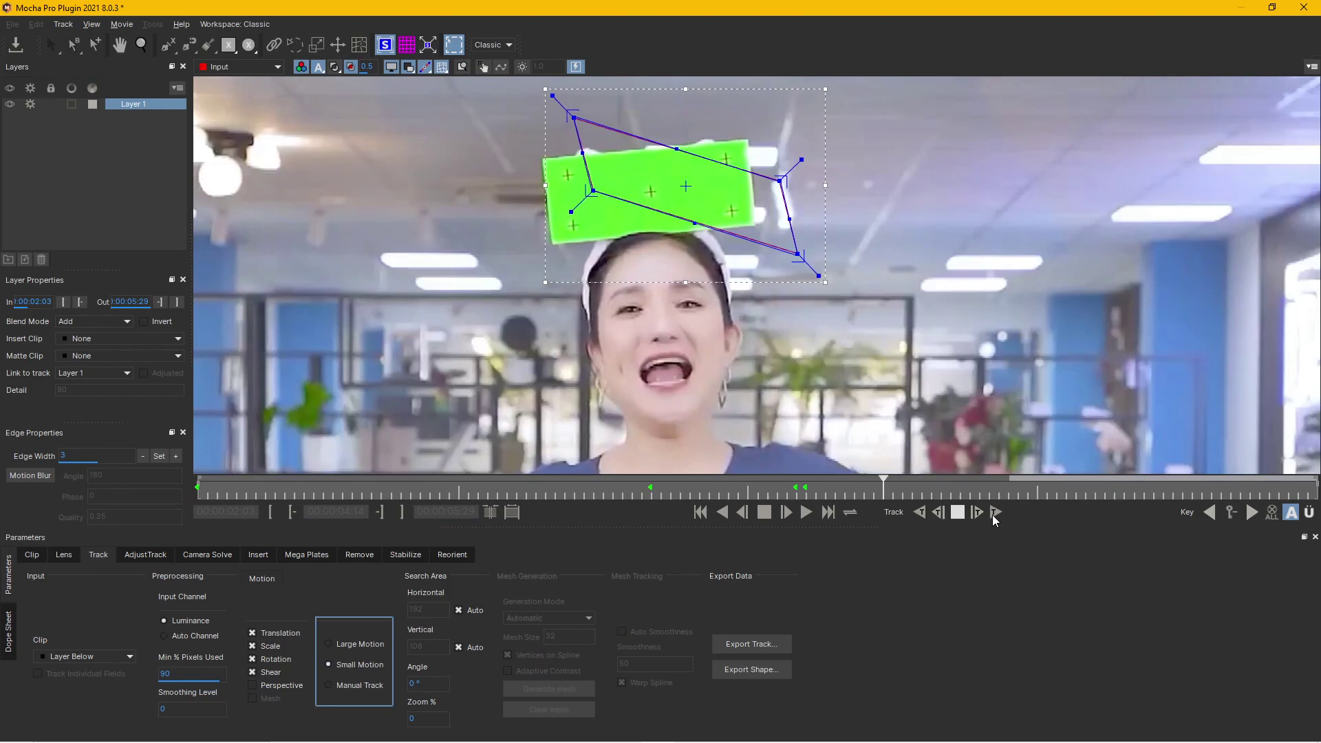
left_click(956, 514)
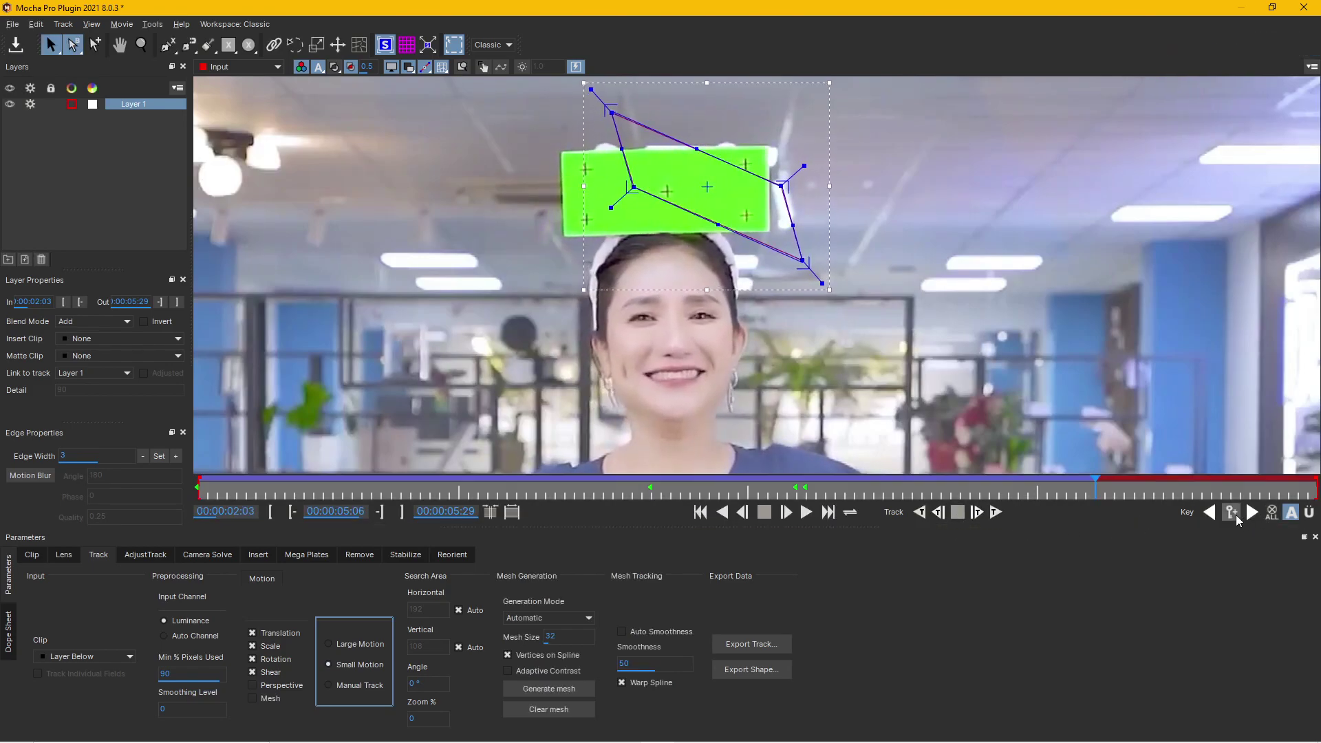
left_click_drag(1079, 492, 803, 487)
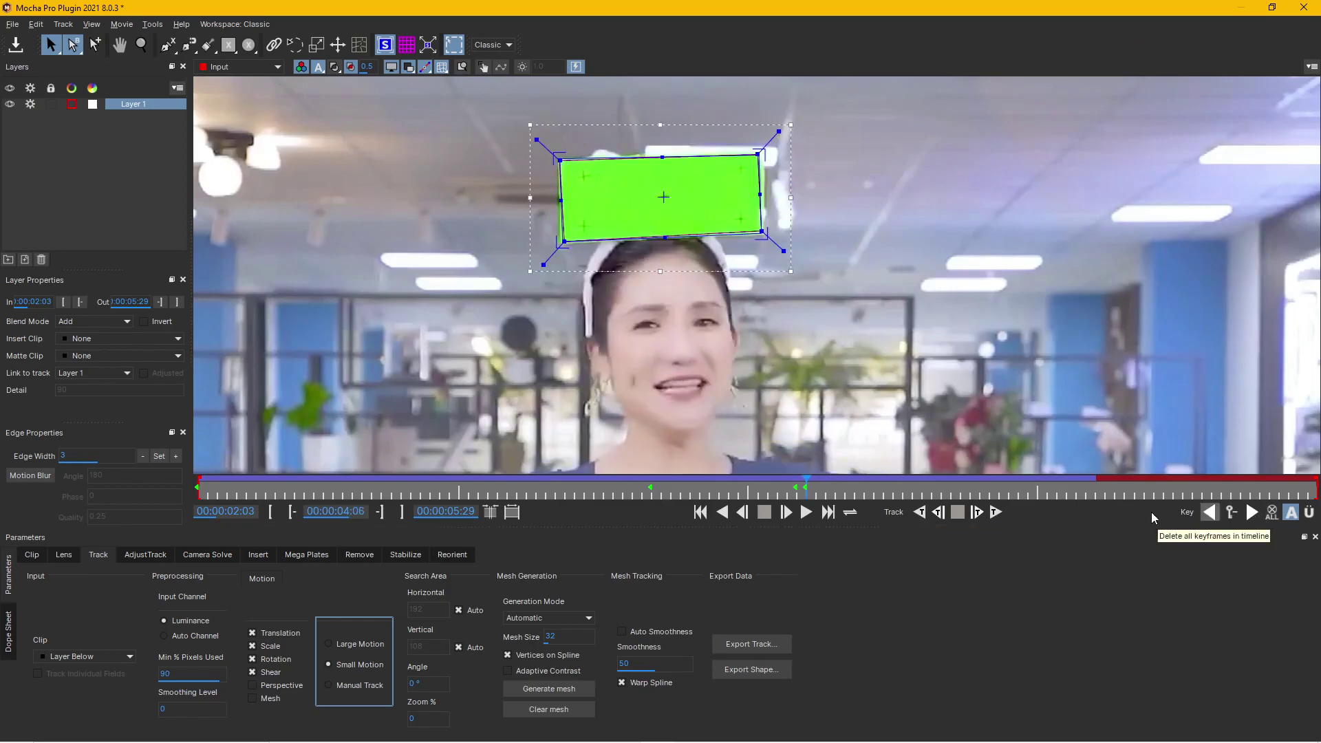
In Manual Track mode, step one frame and realign the spline corners to the green card
left_click(354, 685)
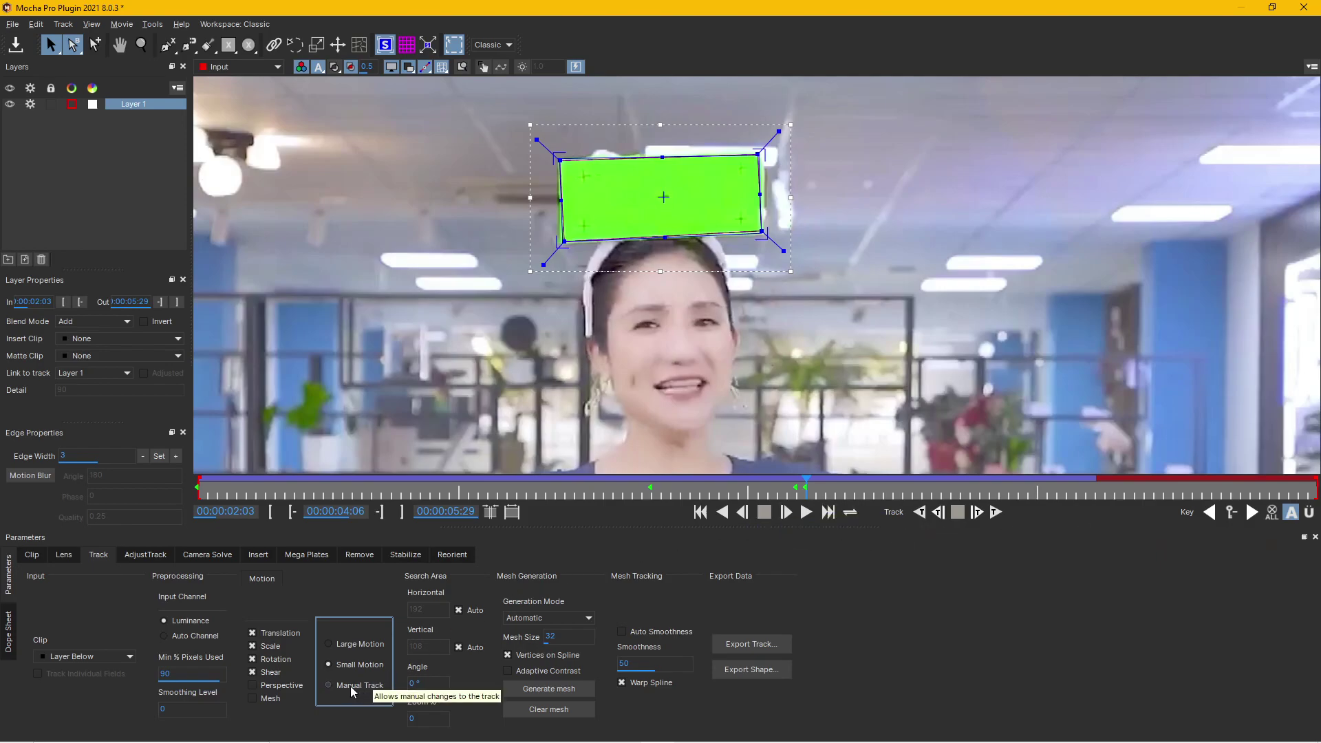
left_click(791, 514)
mouse_move(597, 130)
left_mouse_down()
mouse_move(586, 193)
mouse_move(554, 242)
left_mouse_up()
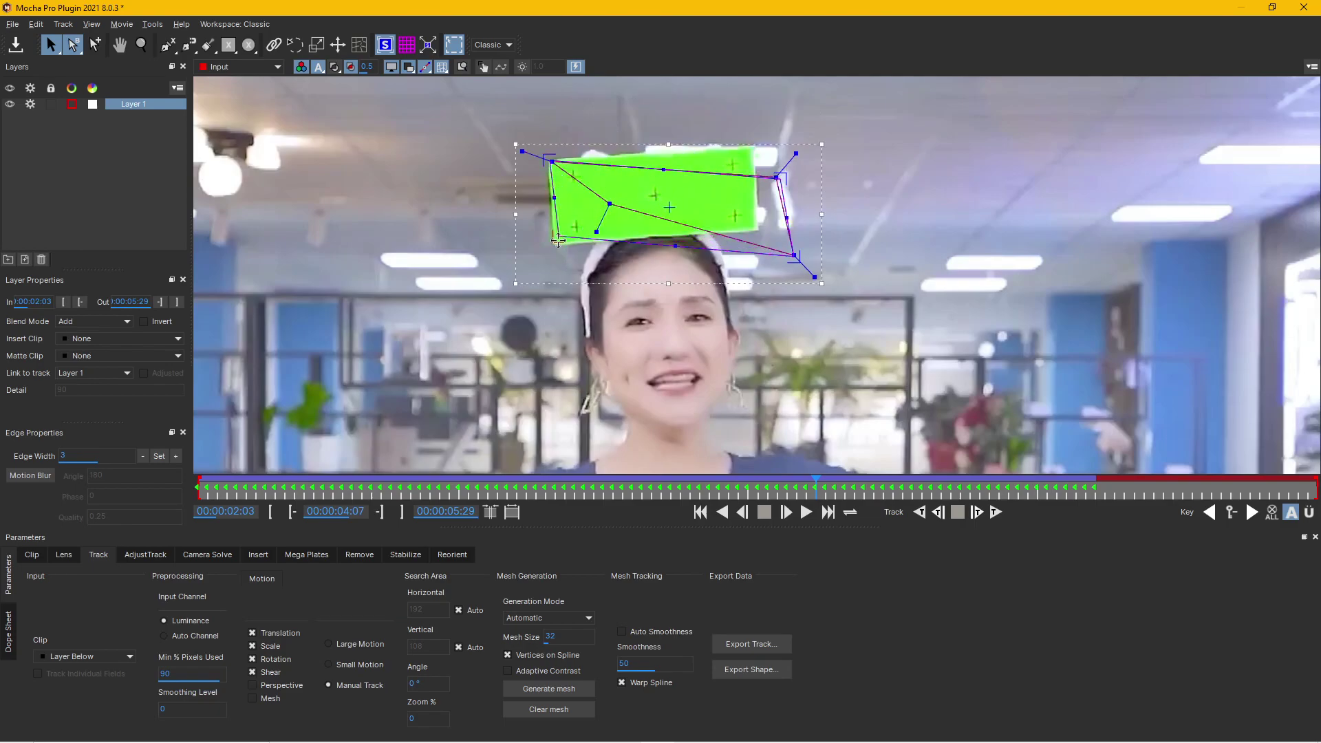
left_click_drag(766, 164, 736, 135)
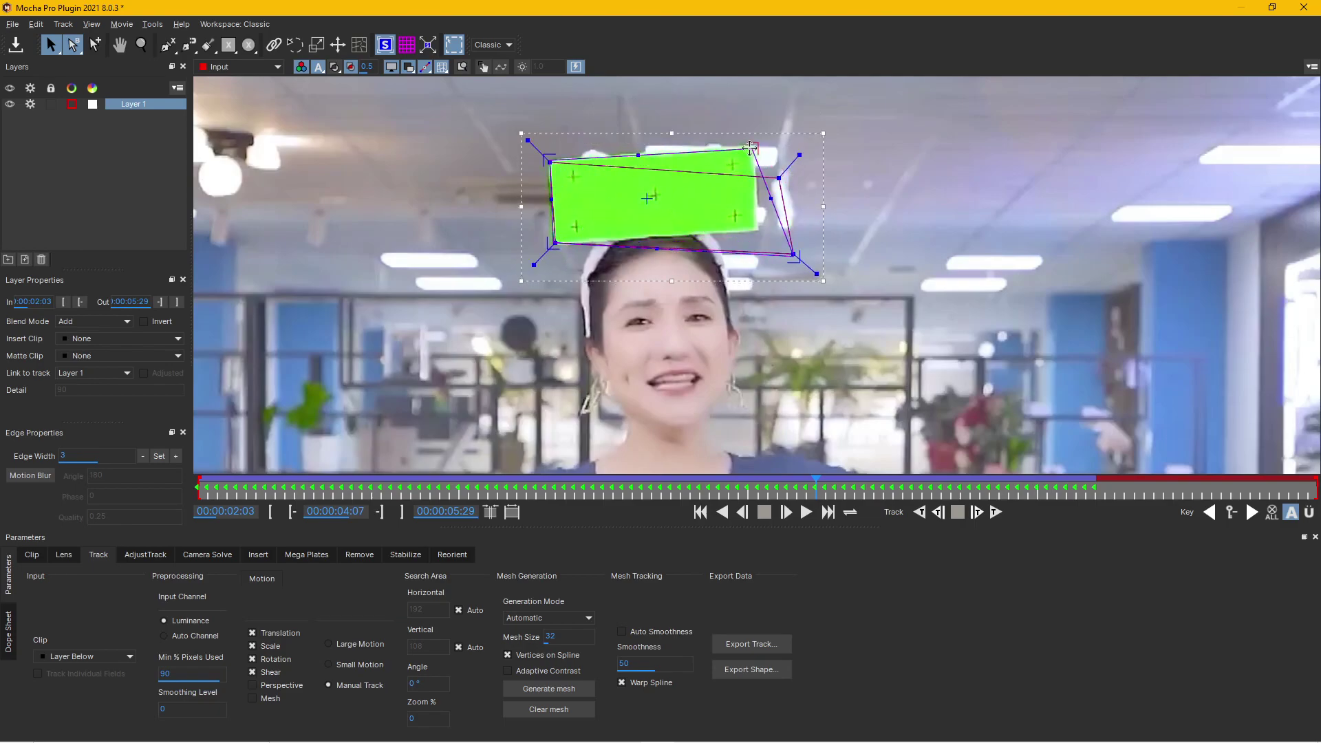
left_click_drag(785, 242, 753, 227)
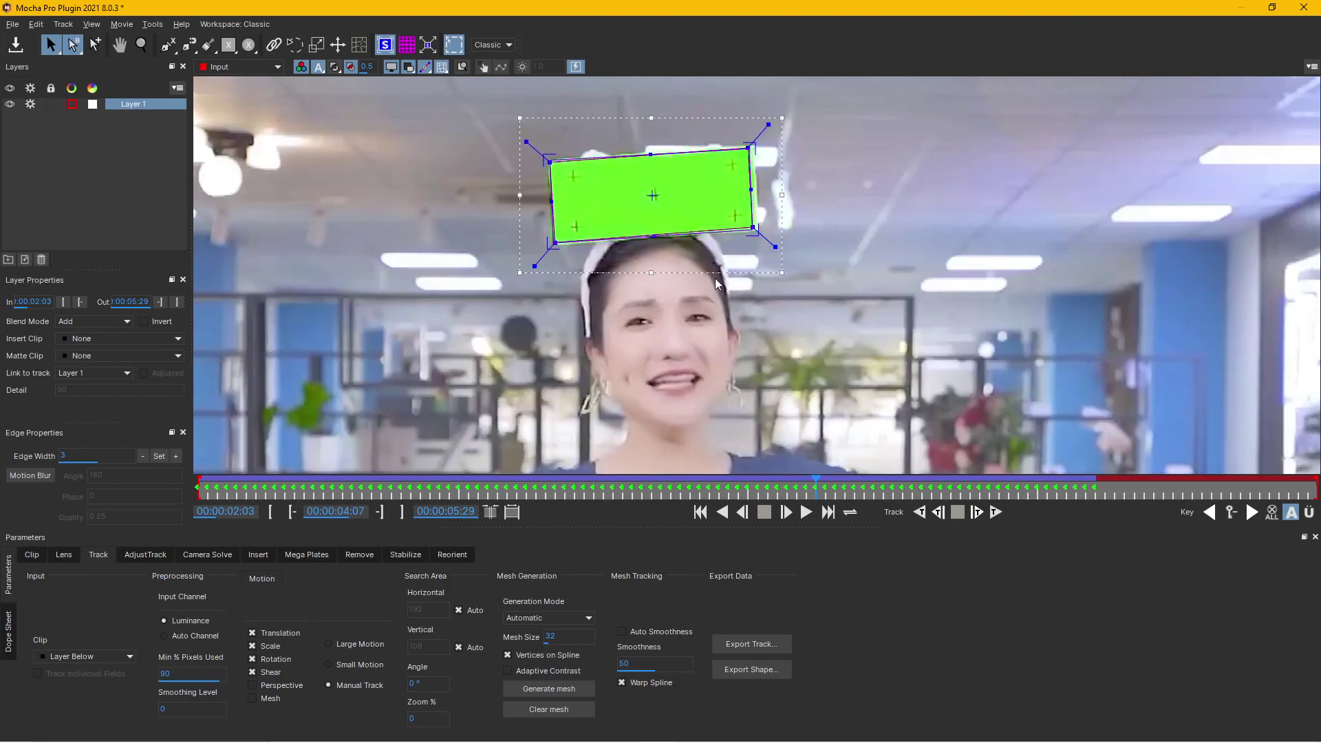
left_click_drag(752, 229, 755, 227)
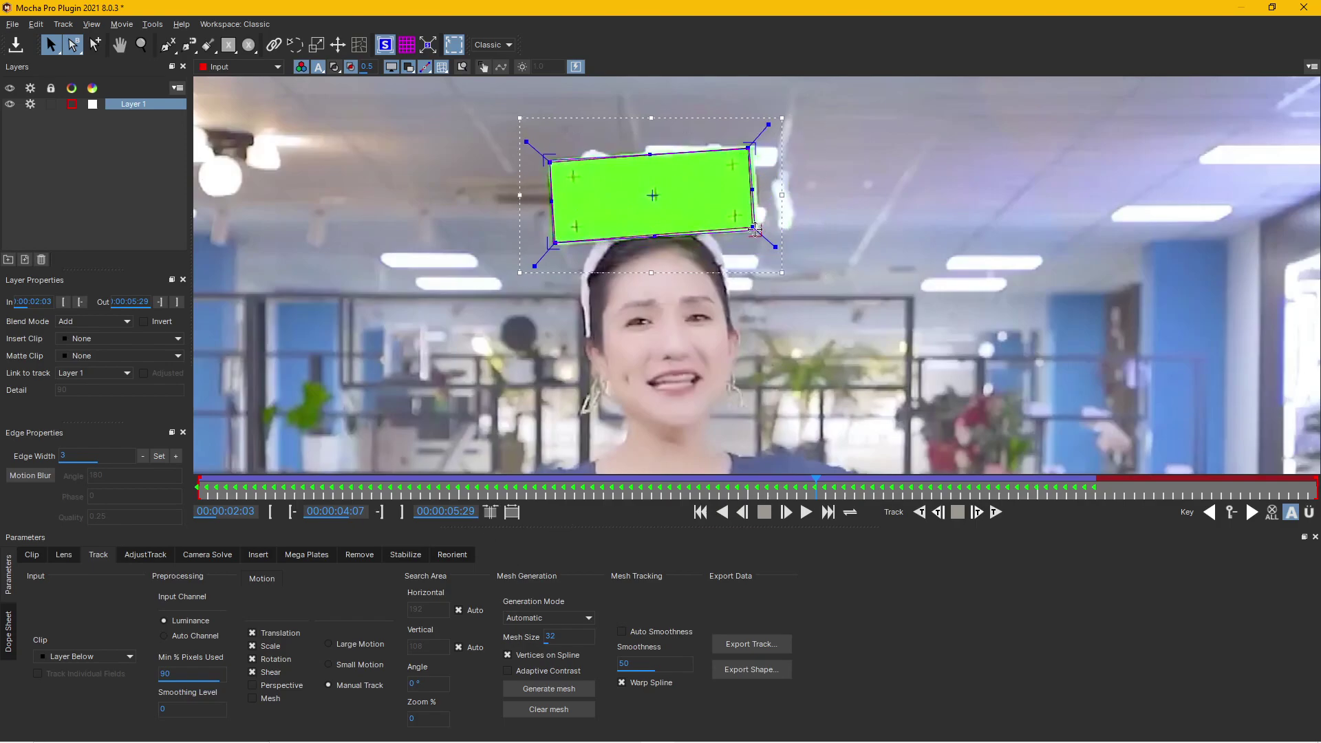
Track the card forward through the rest of the clip, save the Mocha project, and close Mocha
left_click(995, 513)
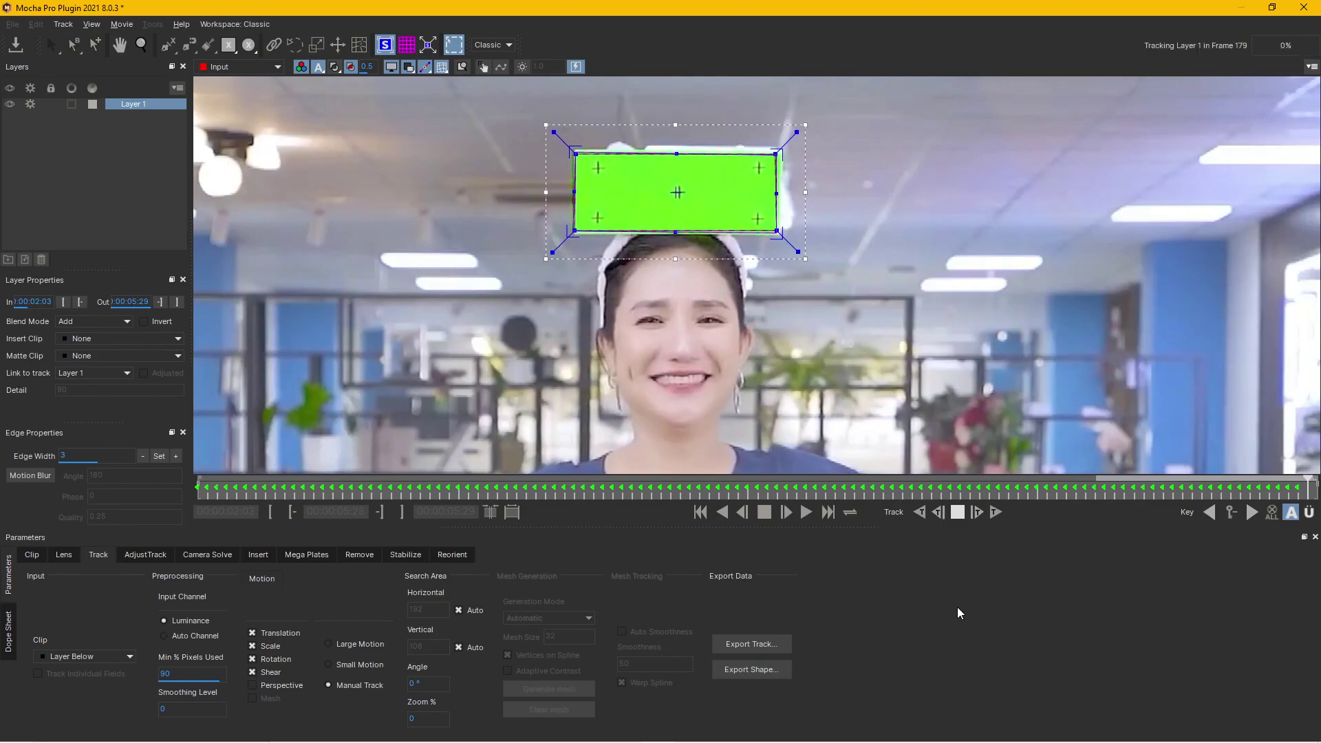
mouse_move(956, 494)
left_mouse_down()
mouse_move(870, 491)
mouse_move(1021, 497)
mouse_move(215, 487)
mouse_move(645, 508)
mouse_move(871, 497)
mouse_move(560, 499)
mouse_move(677, 498)
left_mouse_up()
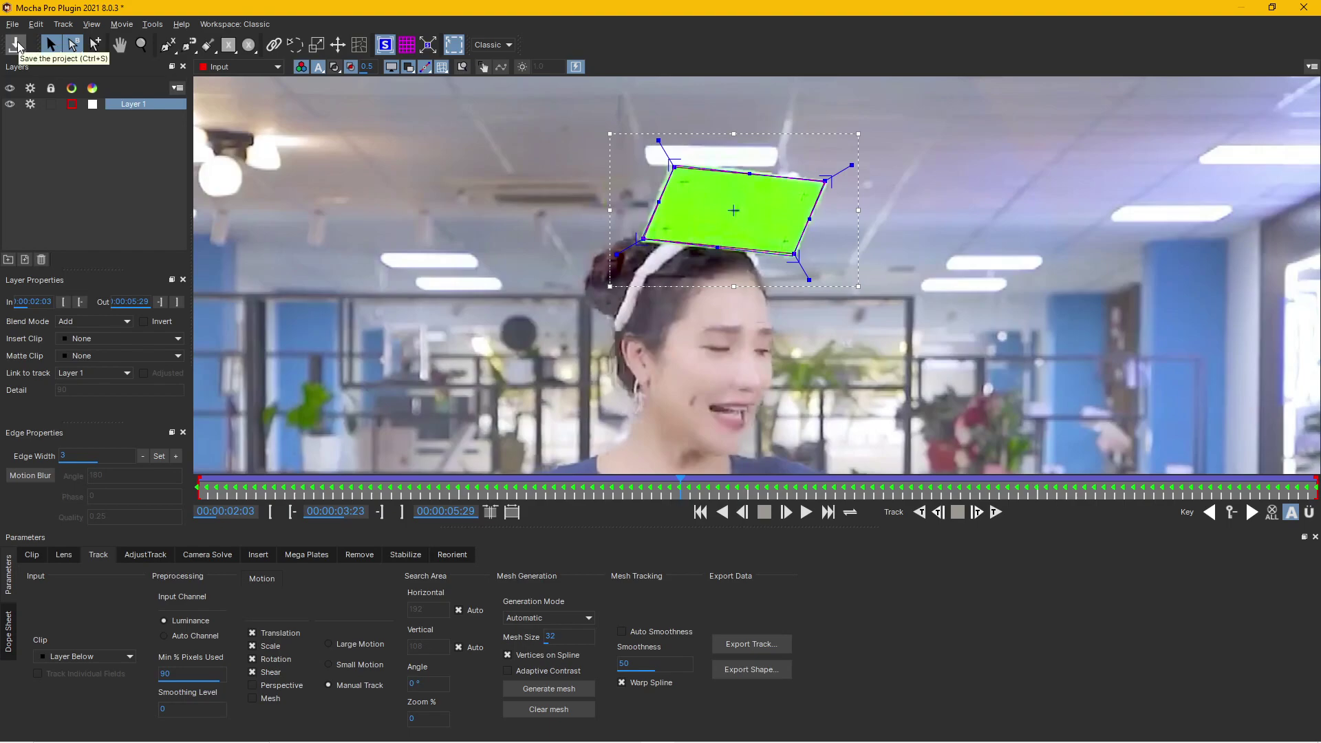
left_click(16, 46)
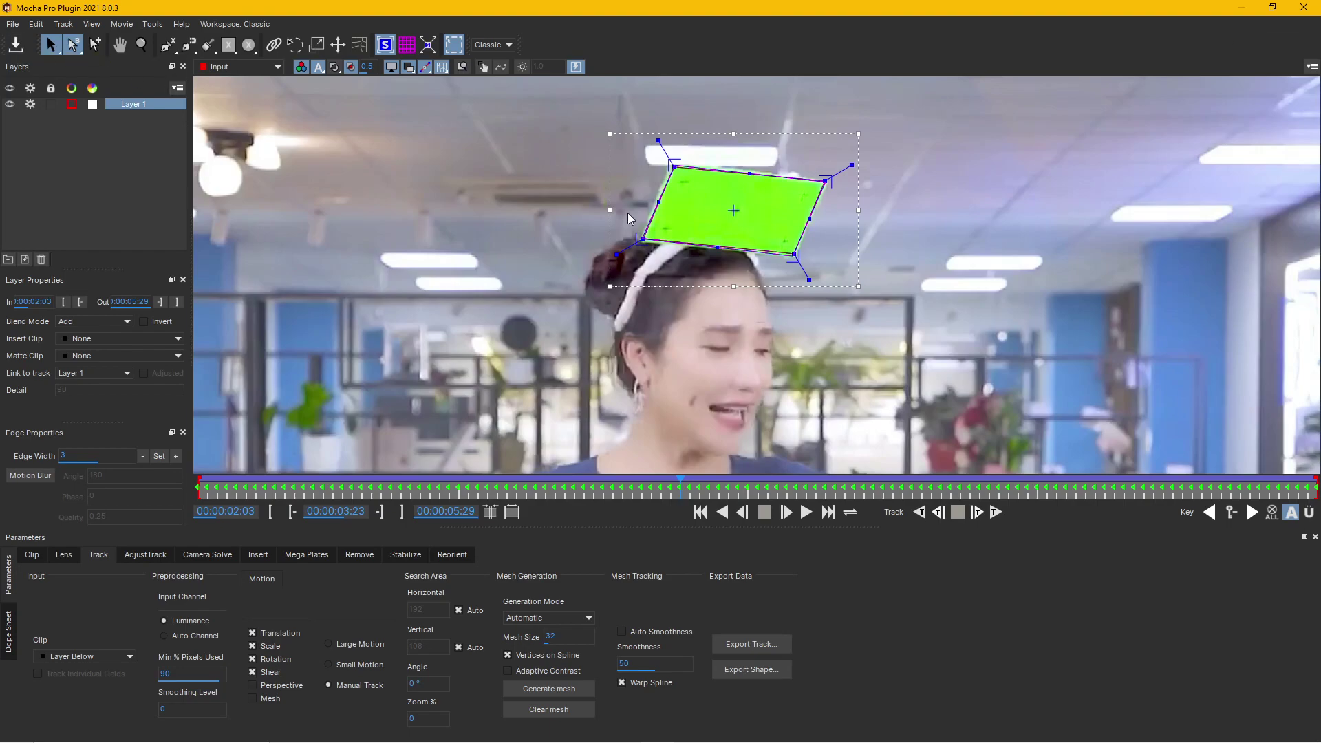
left_click(1303, 7)
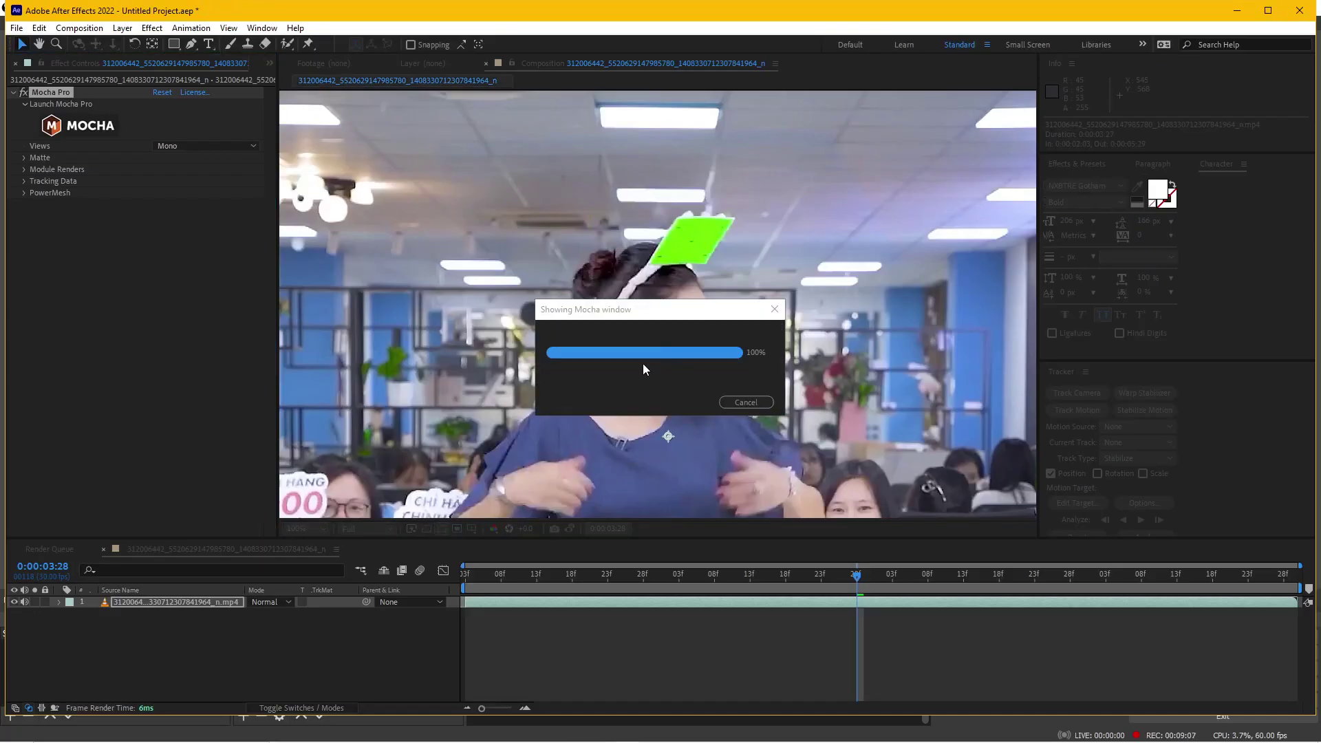
Place Capture.JPG in the timeline above the video clip and scale it to about 151%
left_click(172, 603)
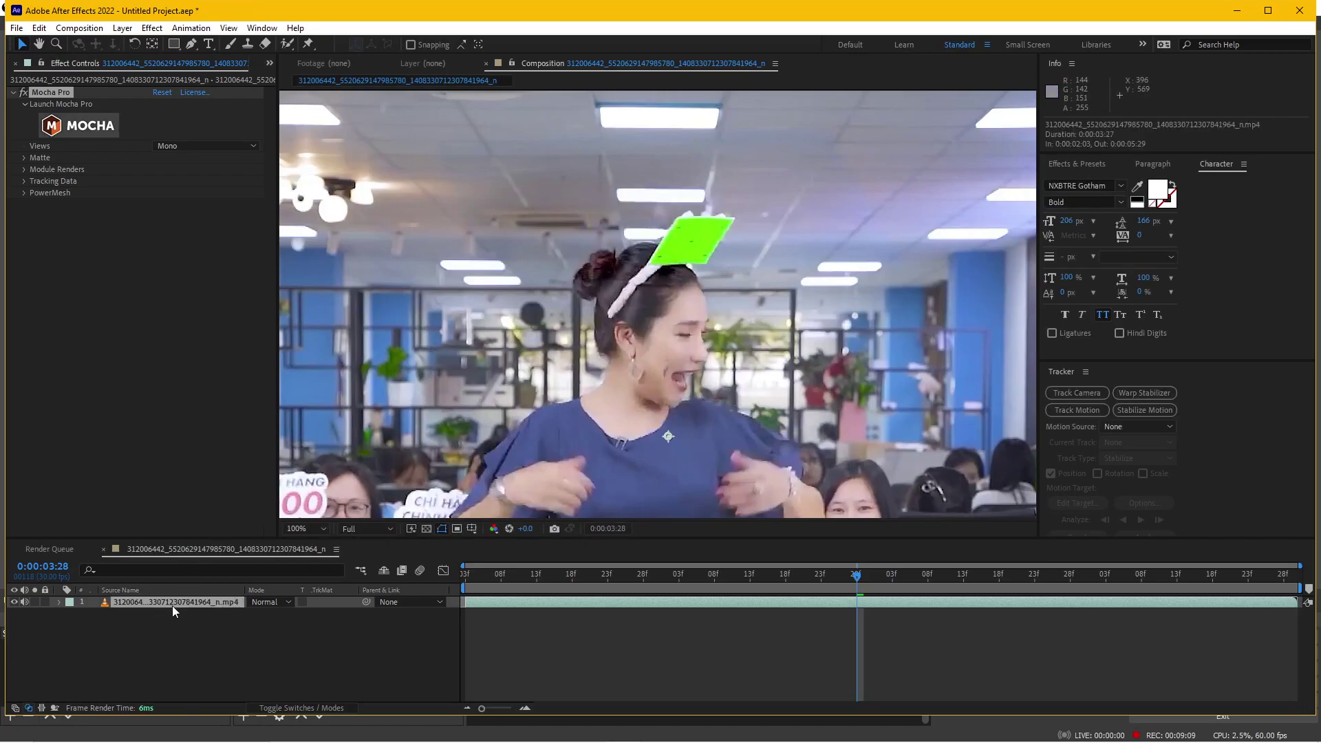
left_click(268, 64)
left_click(357, 81)
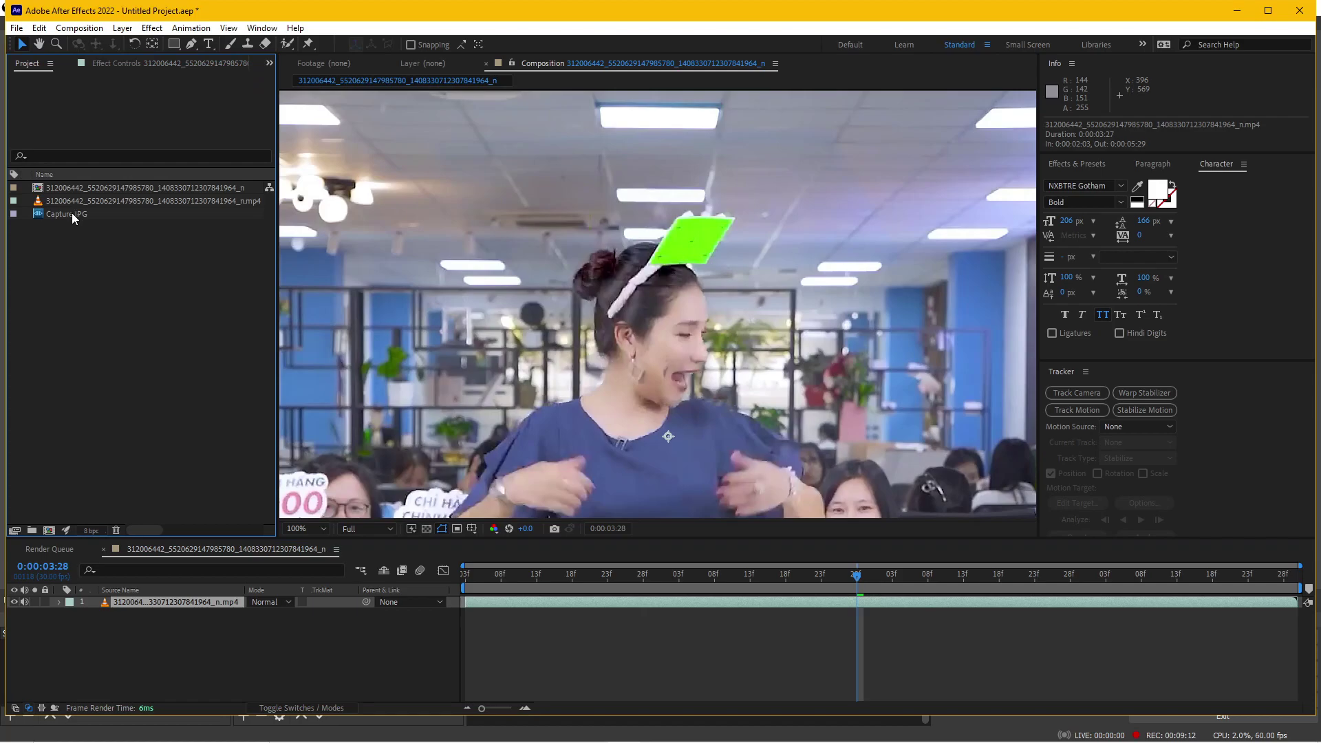
left_click_drag(72, 212, 153, 604)
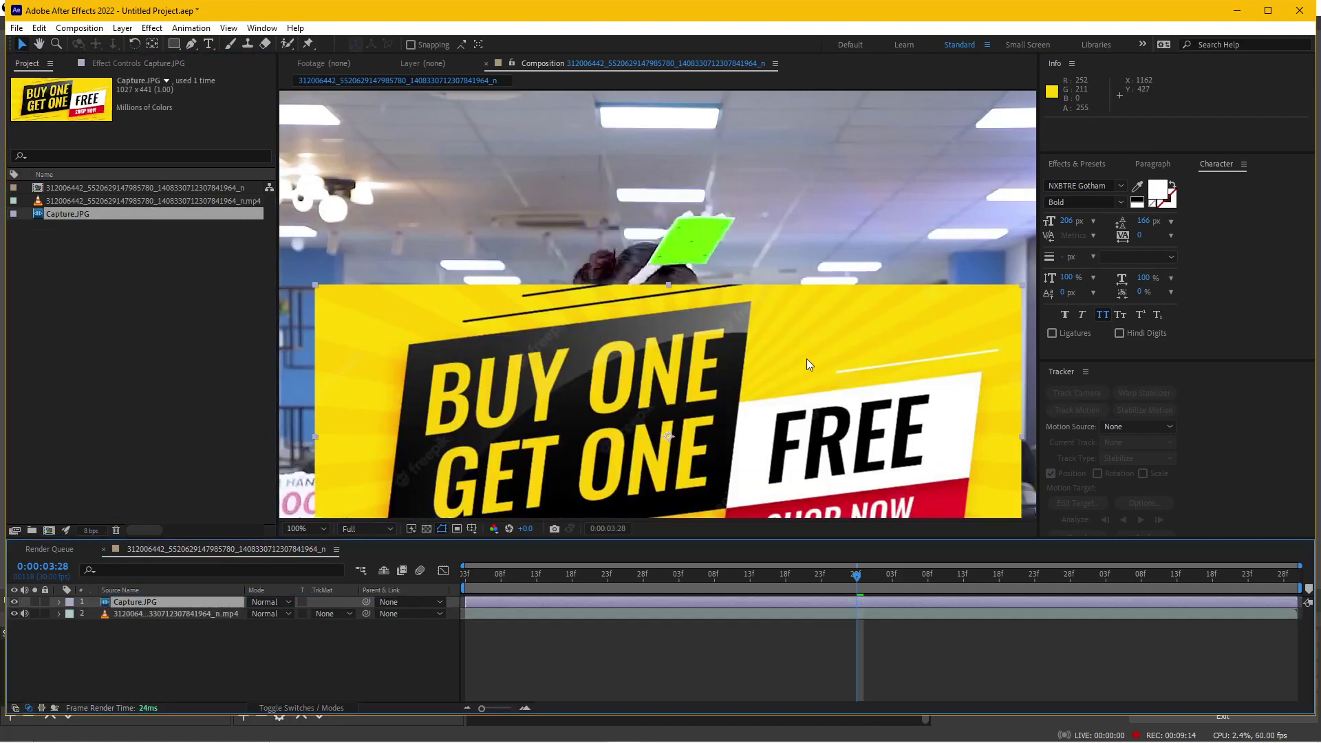
scroll(806, 357, "down", 2)
scroll(770, 344, "up", 1)
scroll(749, 332, "down", 1)
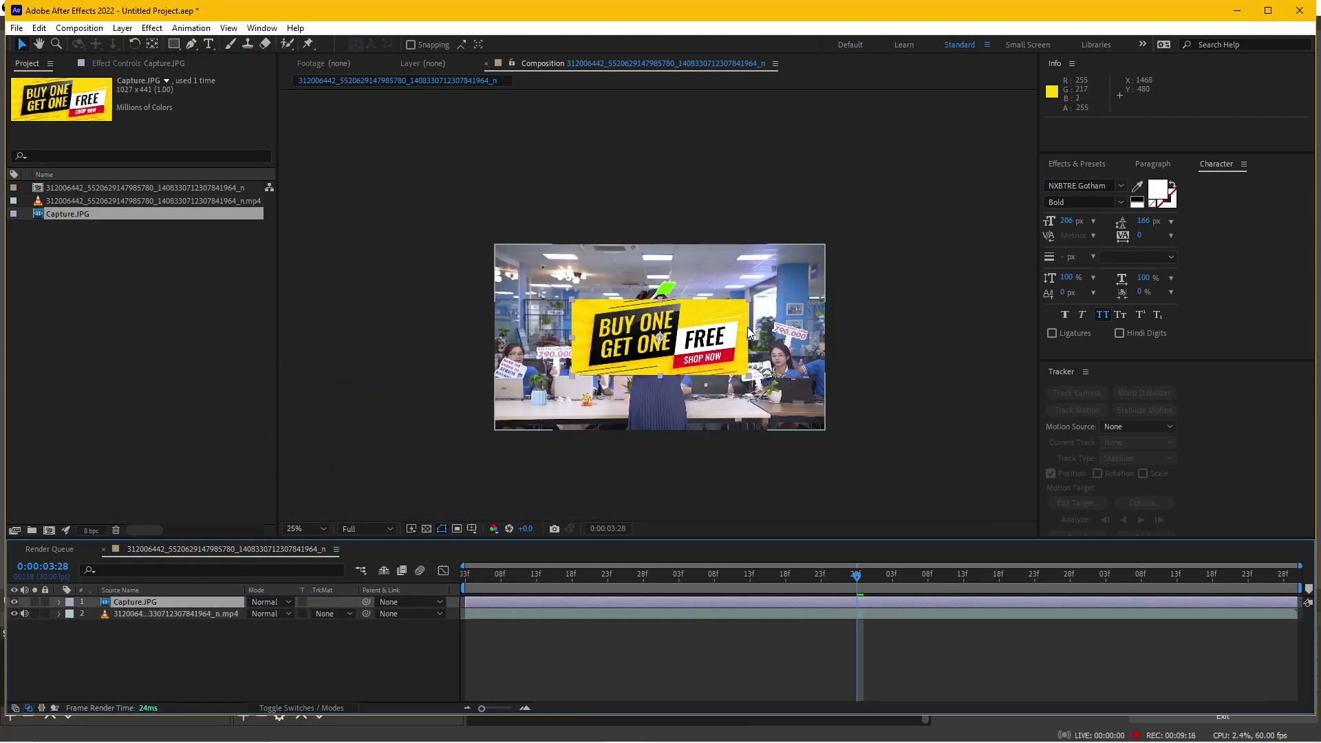
left_click_drag(749, 300, 823, 242)
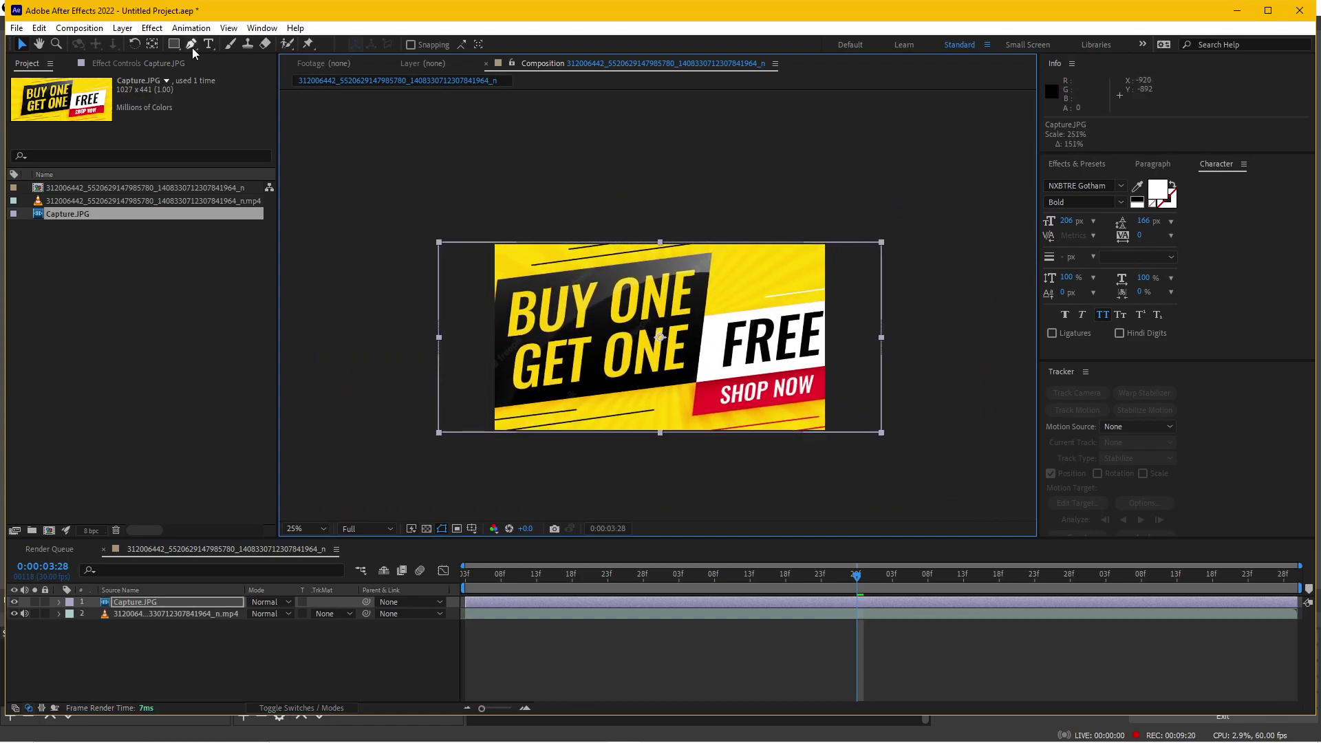
Dismiss the Auto-trace dialog for the image layer without tracing
left_click(122, 28)
left_click(180, 465)
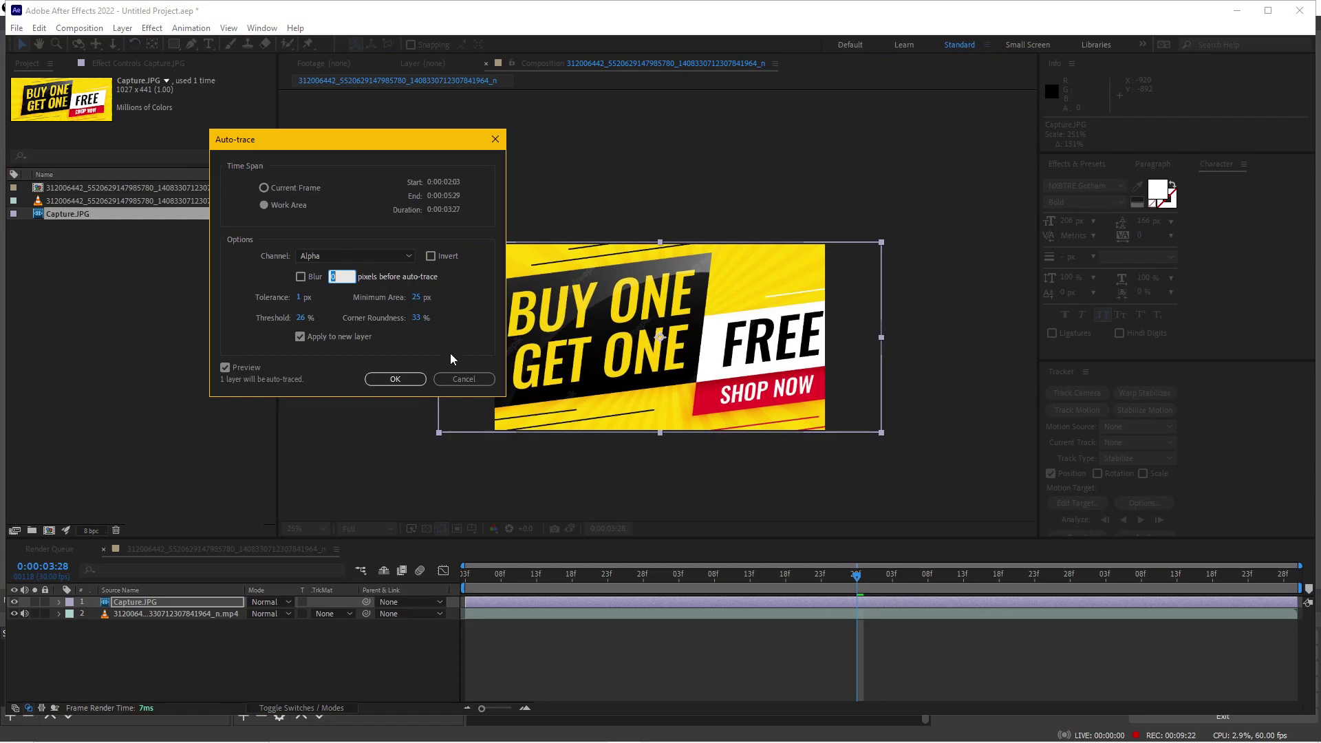
left_click(464, 378)
Pre-compose the Capture.JPG layer with Move all attributes into a composition named Poster
left_click(122, 28)
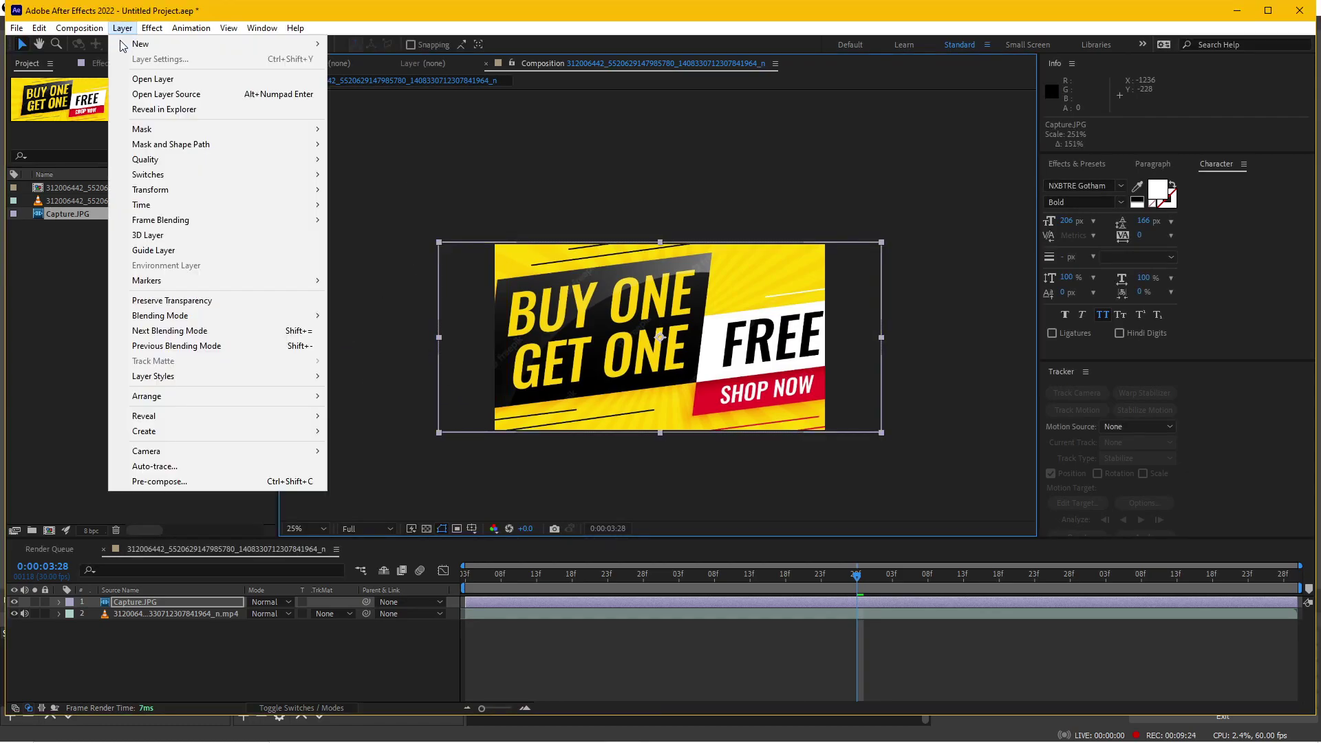
left_click(203, 482)
left_click(271, 317)
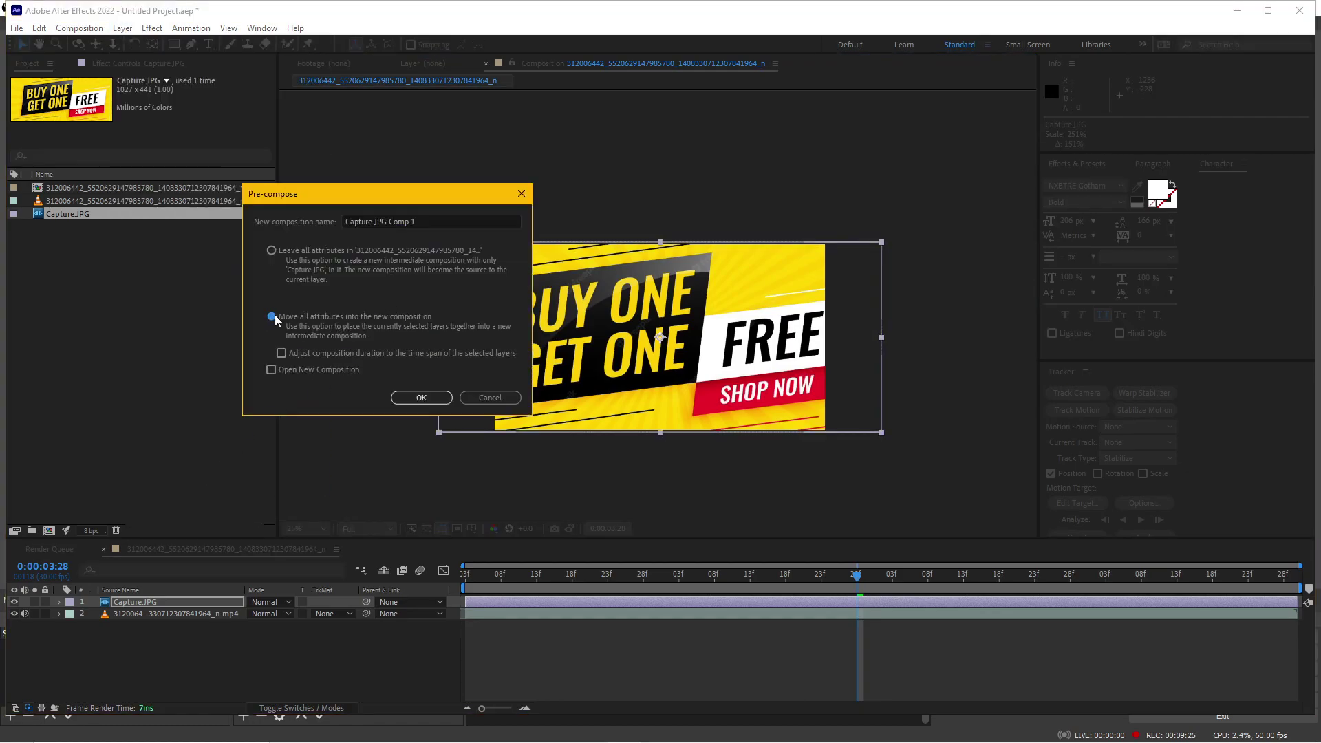
left_click(428, 226)
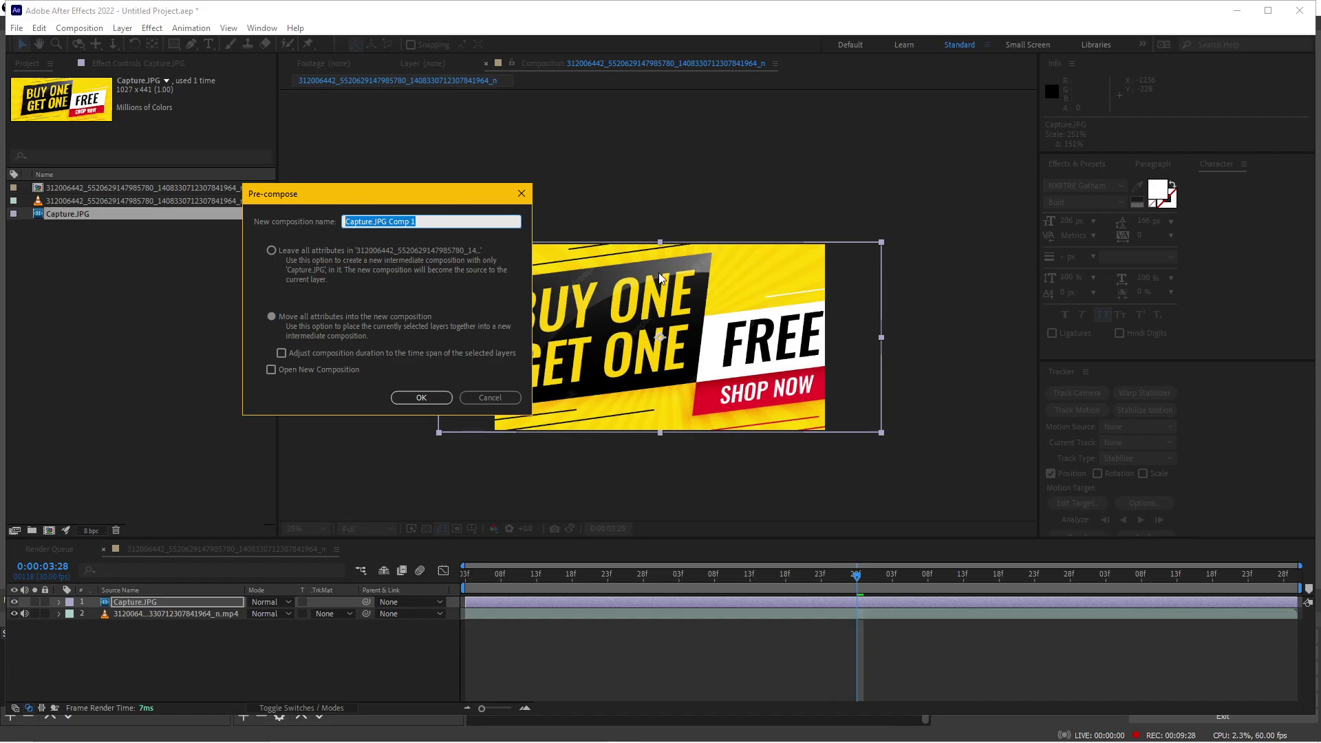
type("Poster")
key("Return")
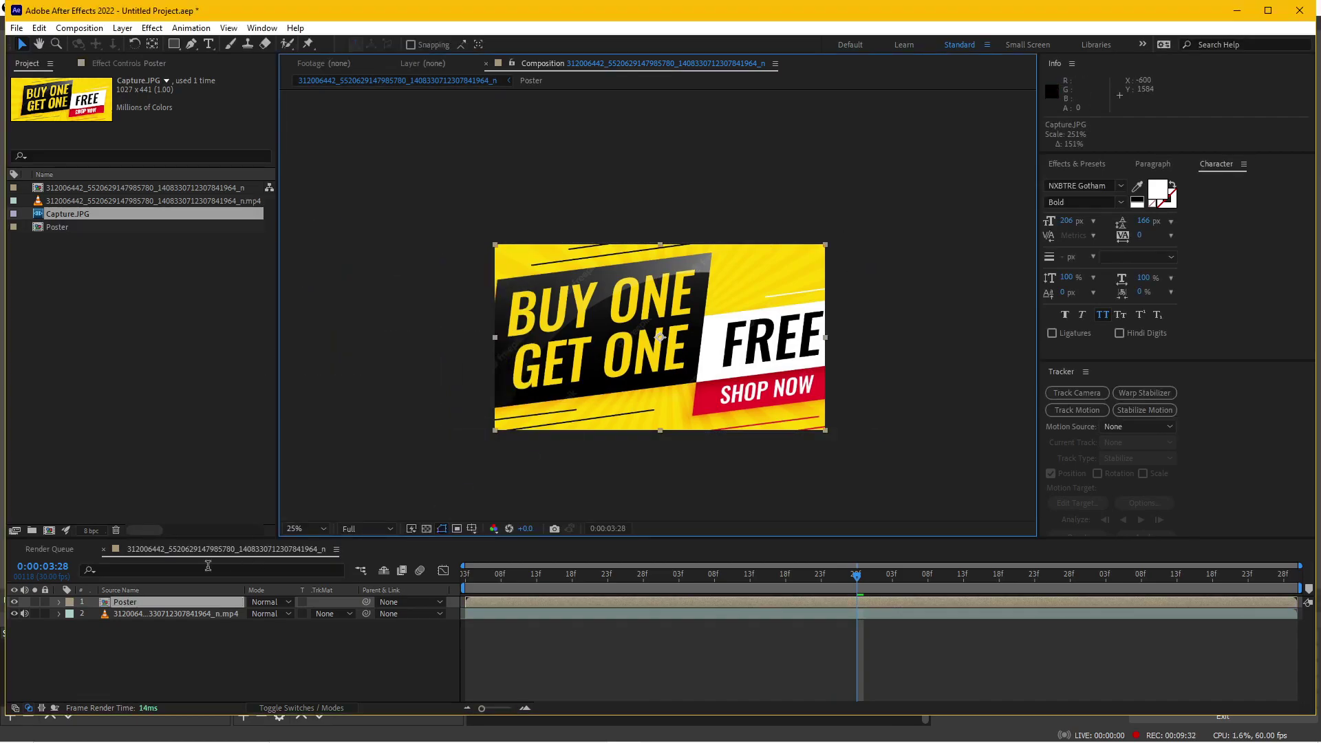
Export the video's Mocha Pro track as CC Power Pin to layer 1. Poster and apply it
left_click(137, 613)
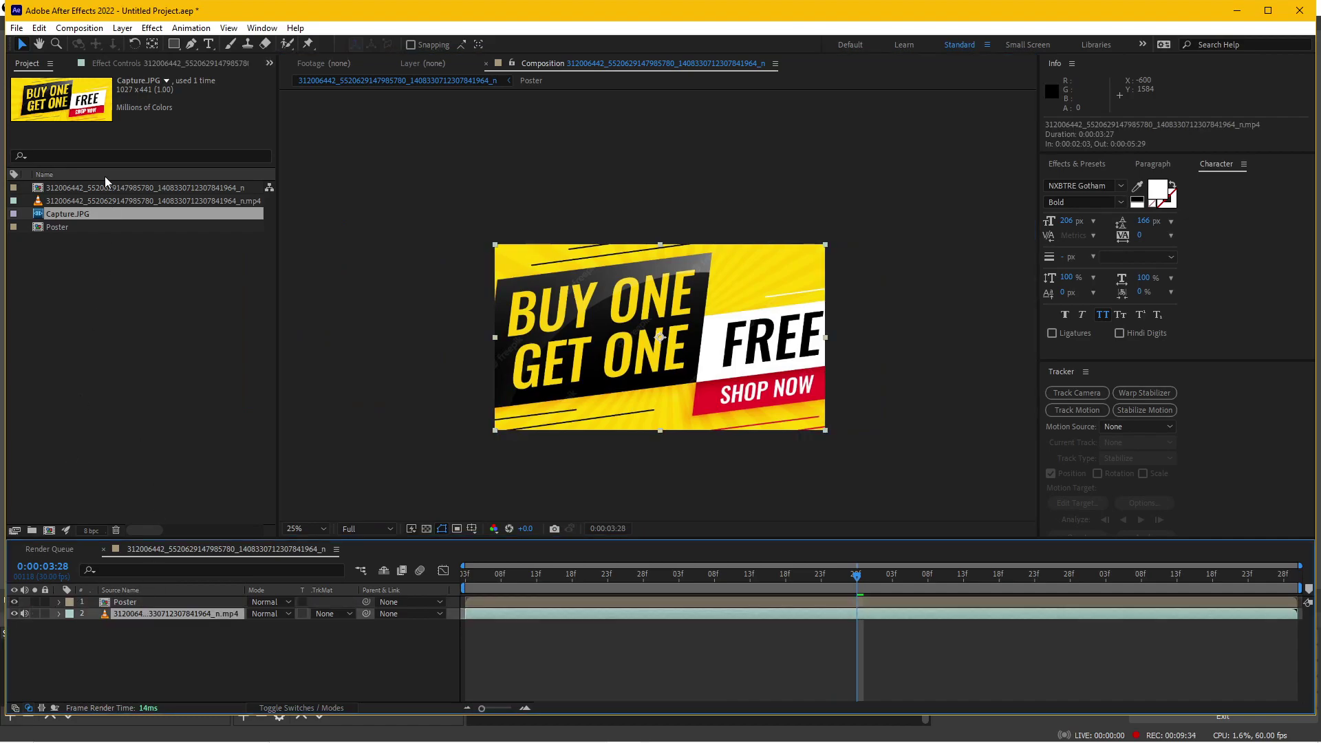
left_click(131, 64)
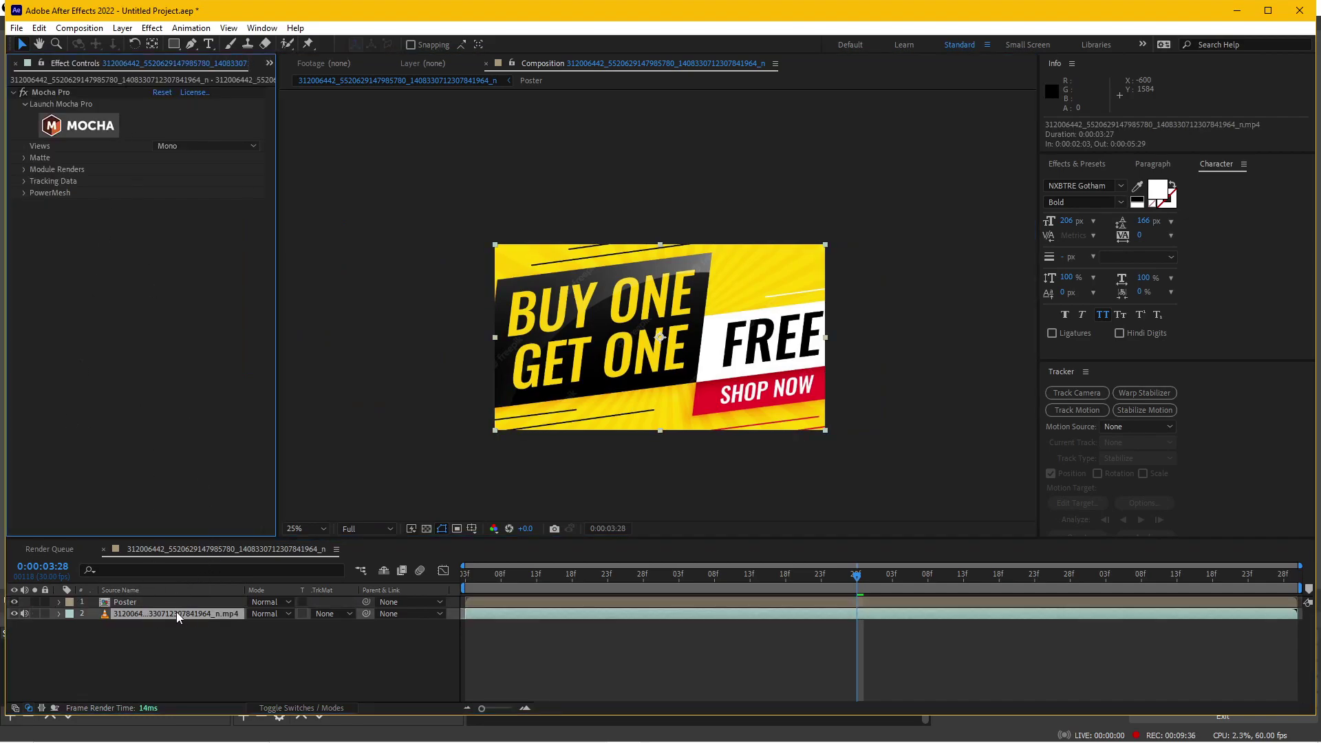
left_click(23, 182)
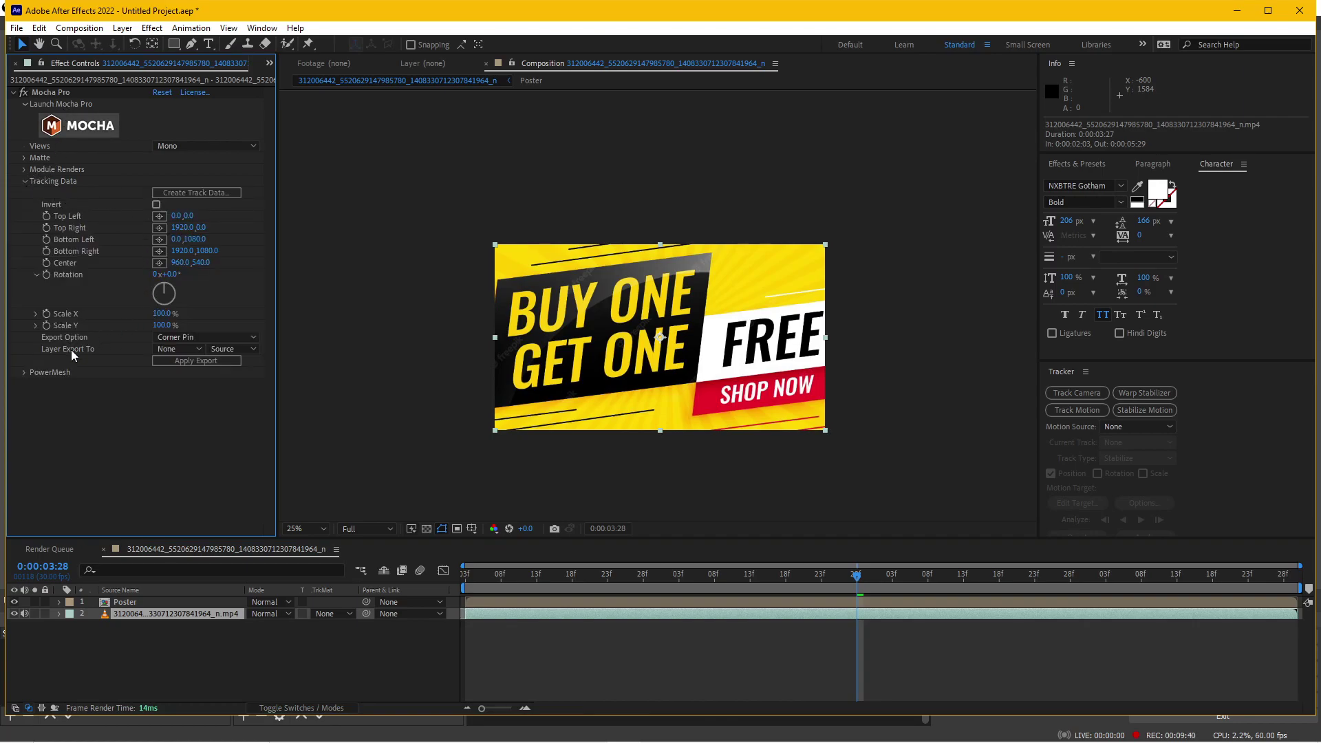
left_click(207, 337)
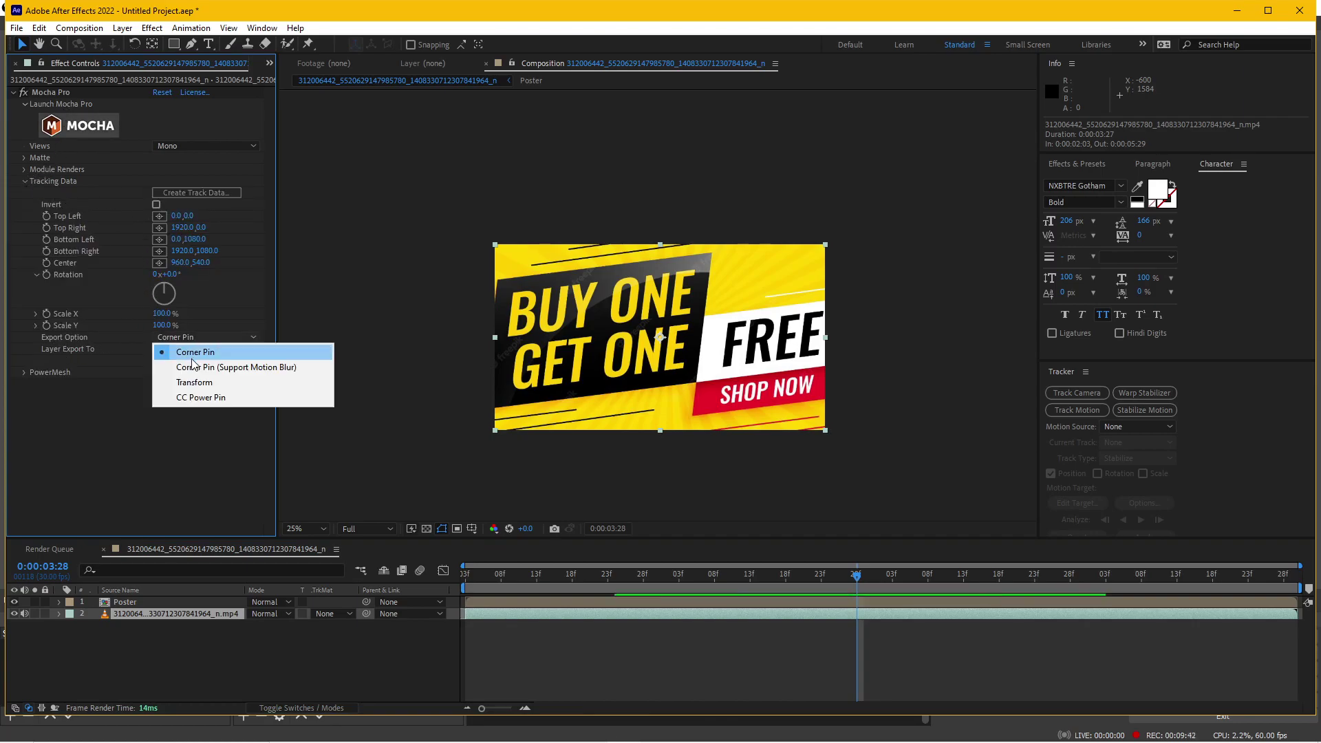
left_click(197, 398)
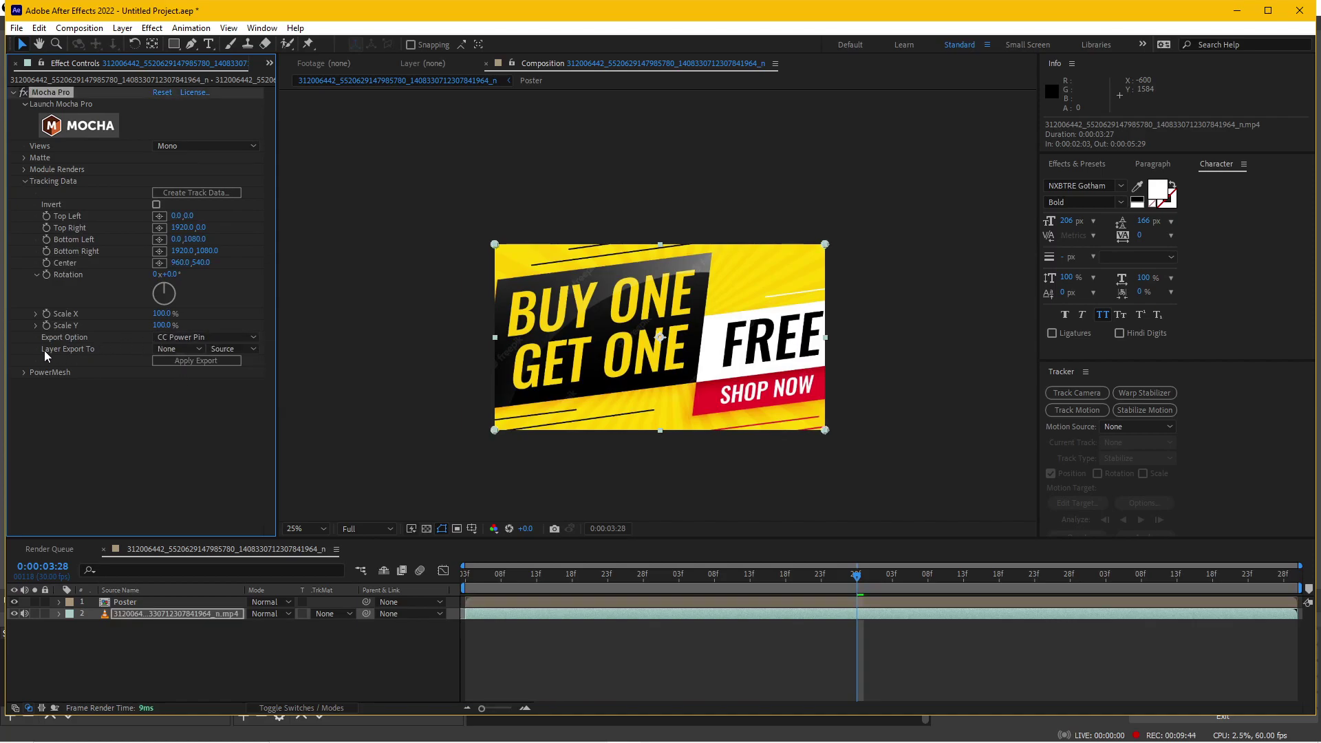
left_click(169, 349)
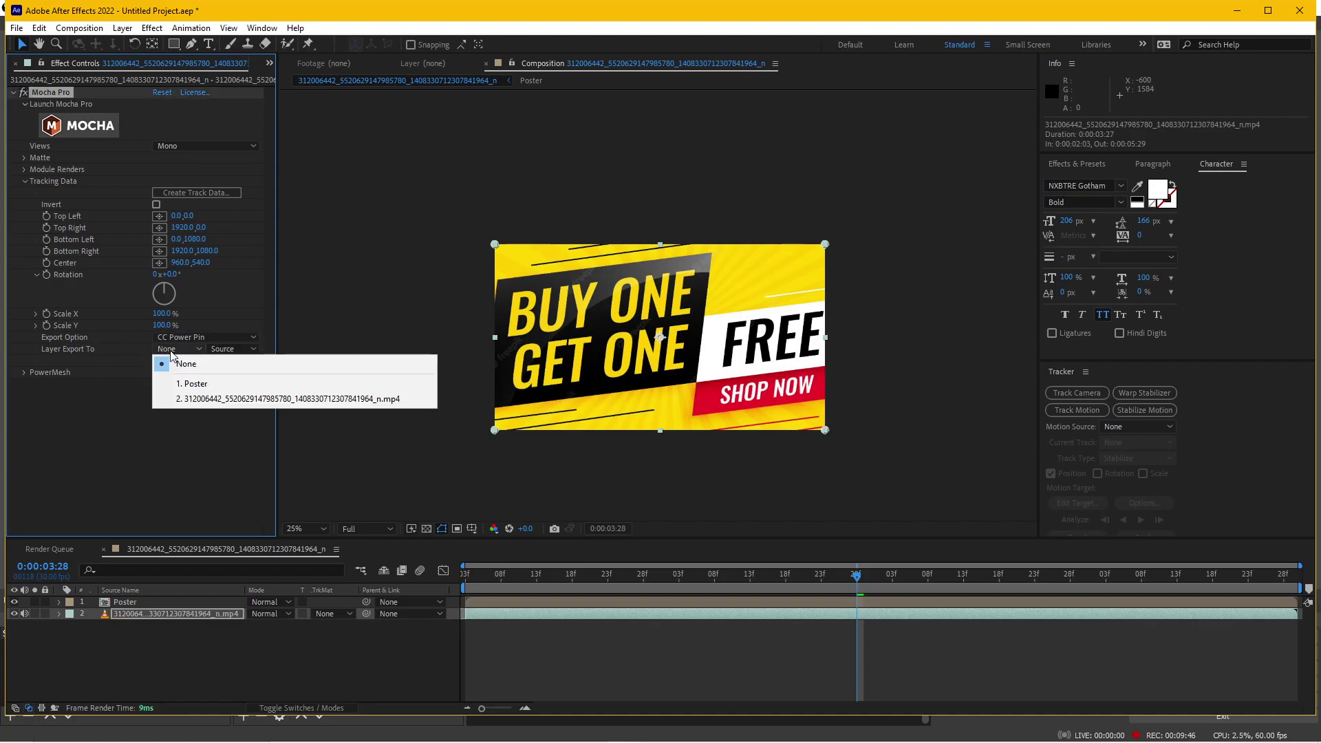
left_click(199, 391)
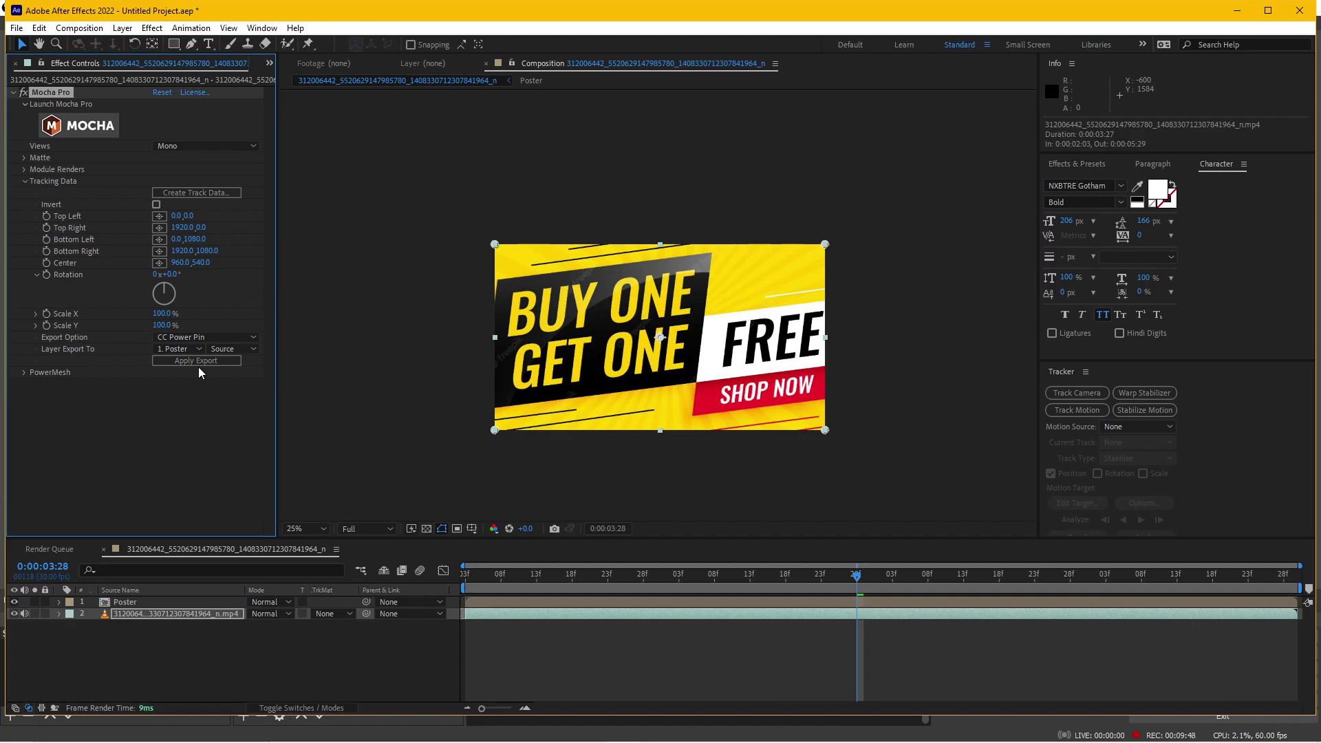
left_click(200, 363)
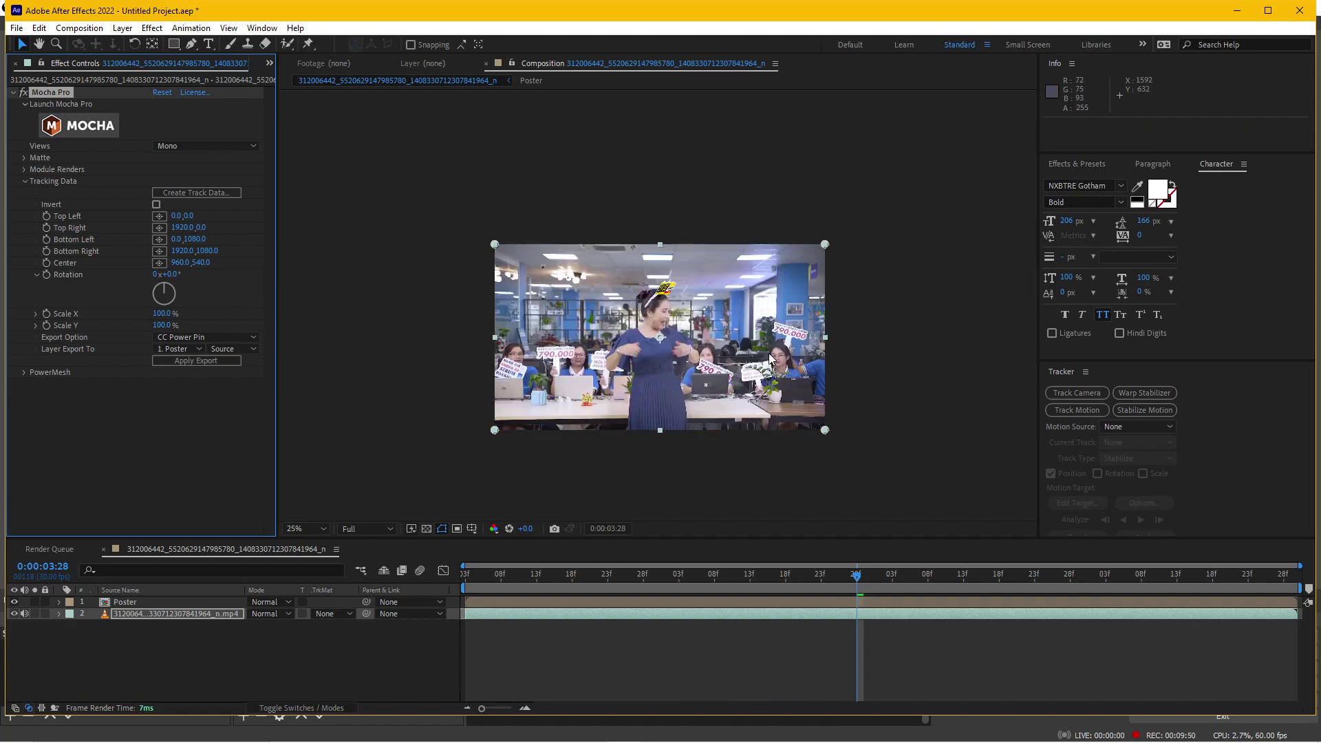
scroll(772, 362, "up", 4)
mouse_move(856, 575)
left_mouse_down()
mouse_move(546, 578)
mouse_move(922, 565)
left_mouse_up()
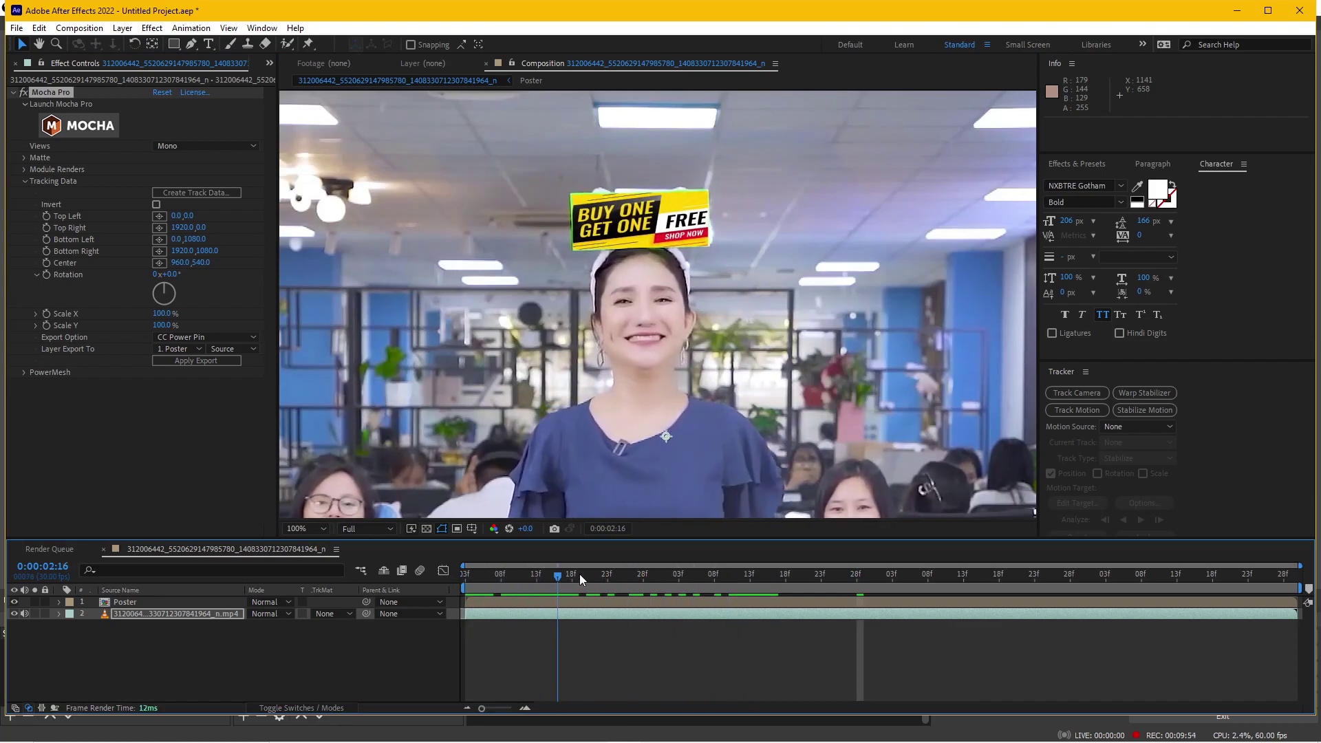
key("space")
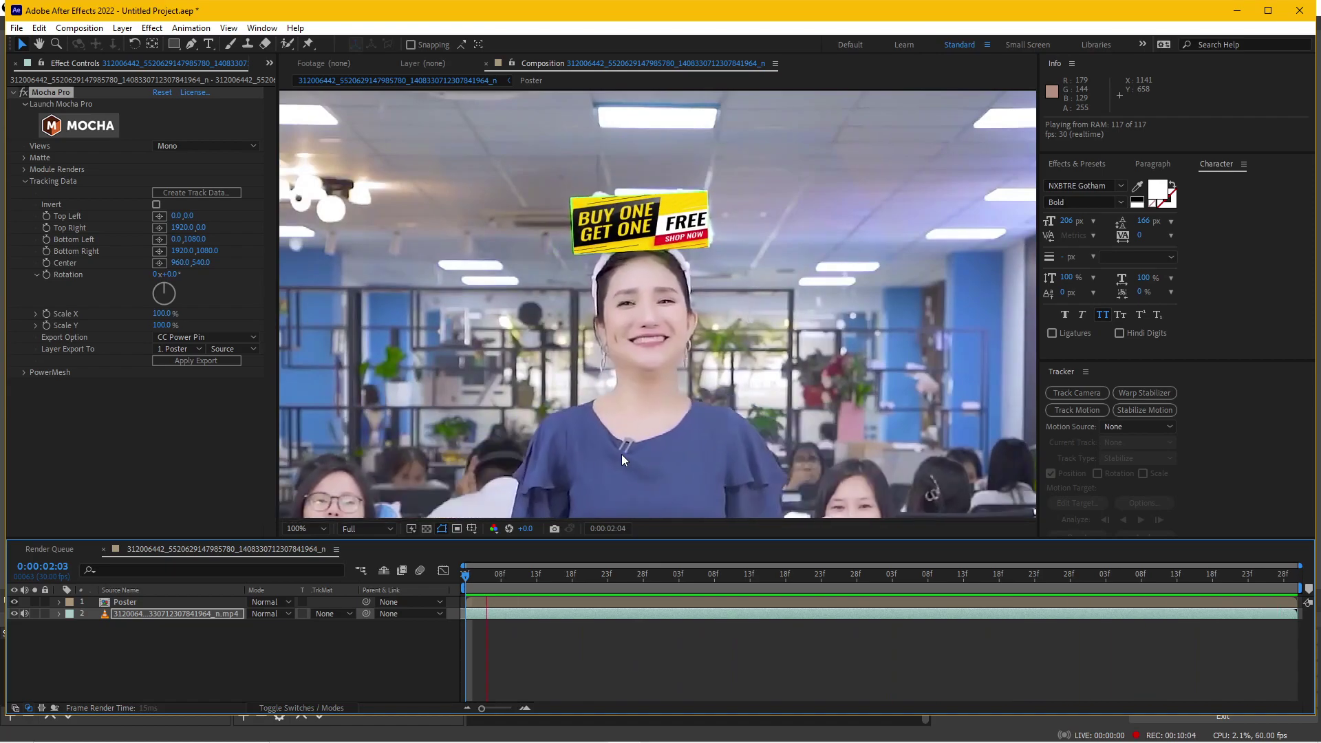
key("space")
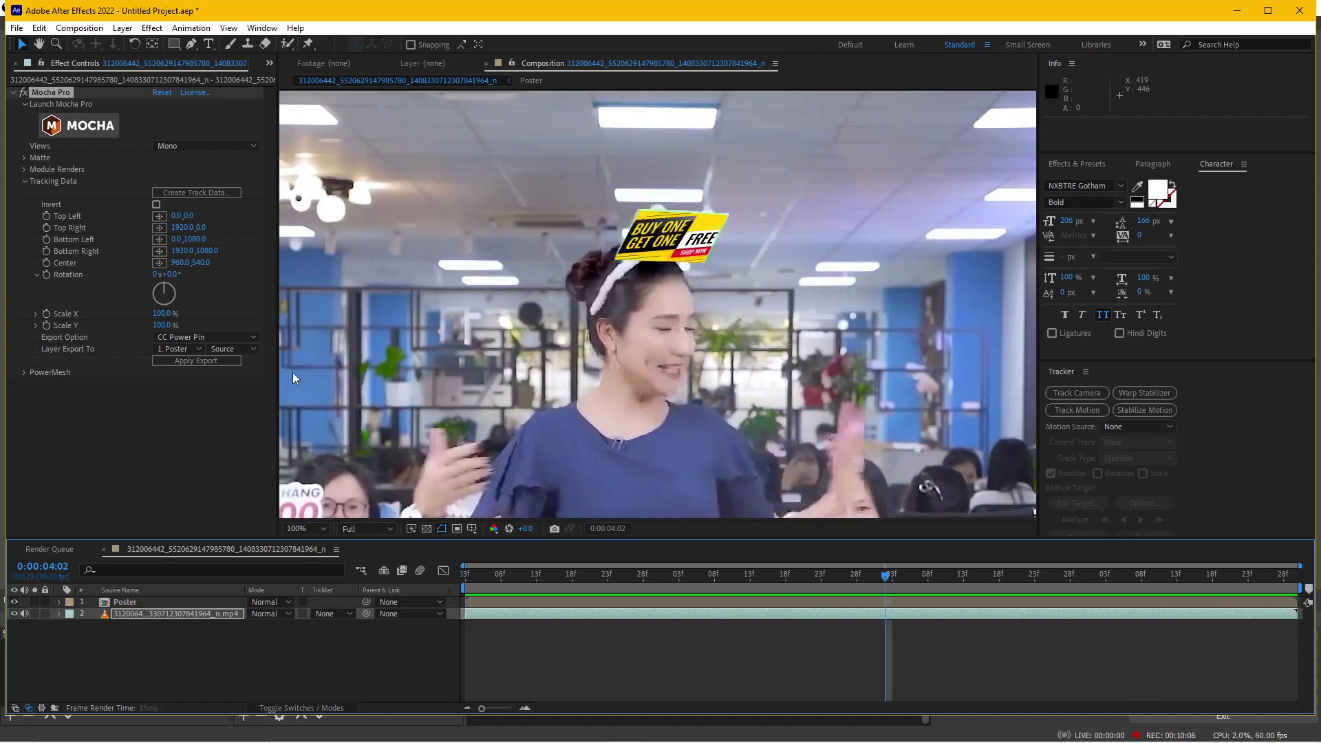
key("Home")
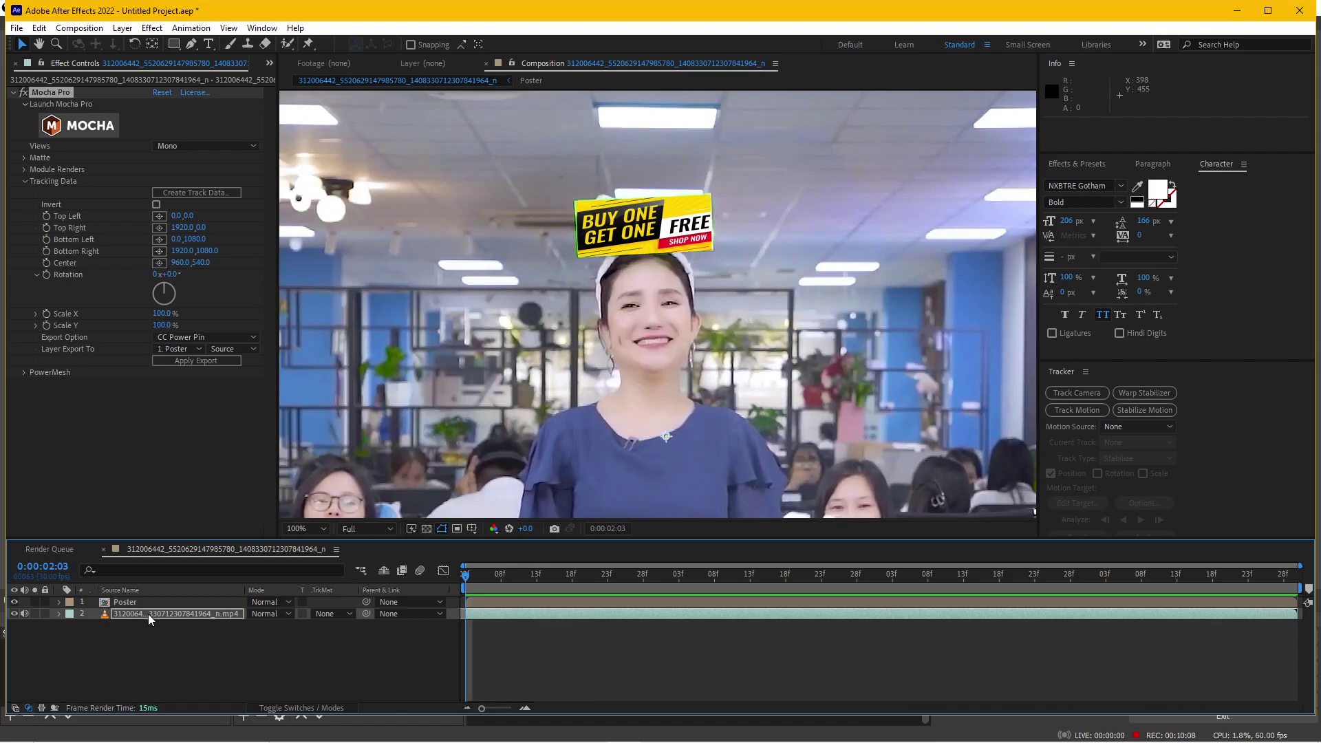
Hide the Poster layer and move the mp4 video layer above it
left_click(147, 615)
left_click(15, 602)
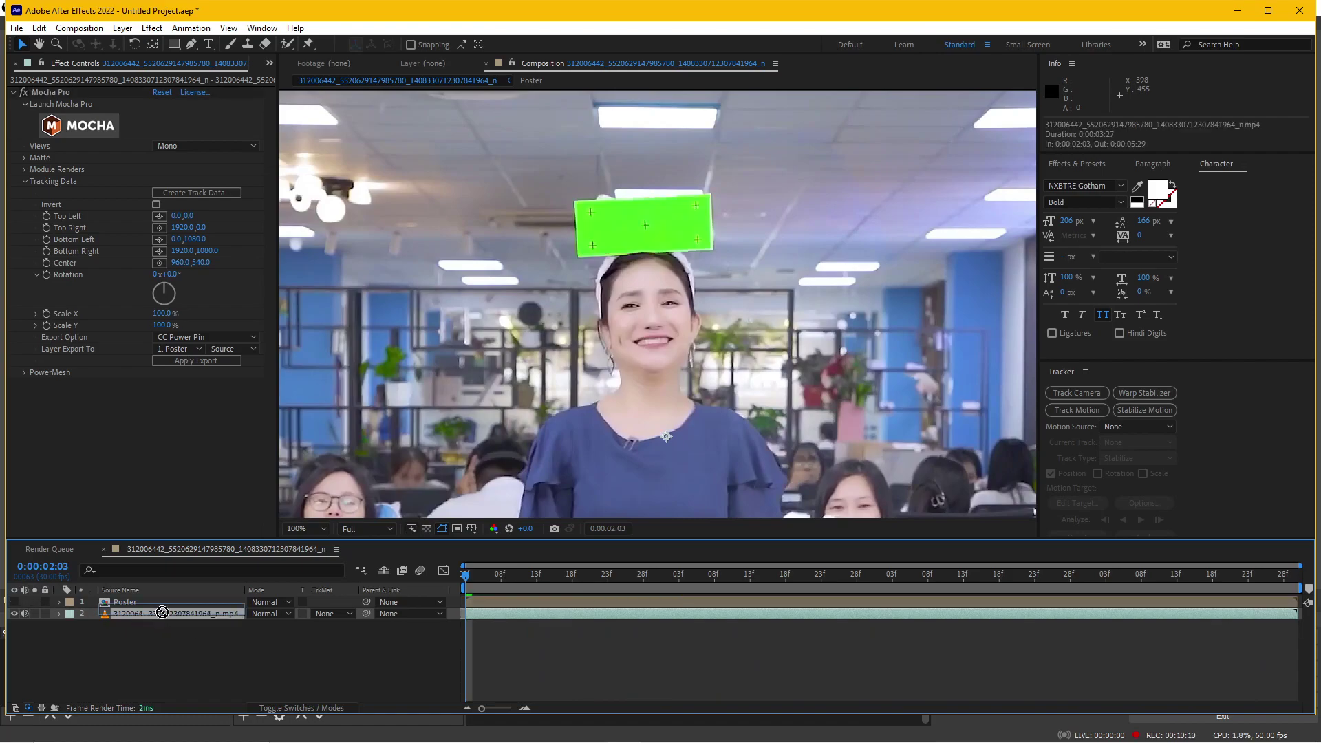
left_click_drag(162, 612, 178, 597)
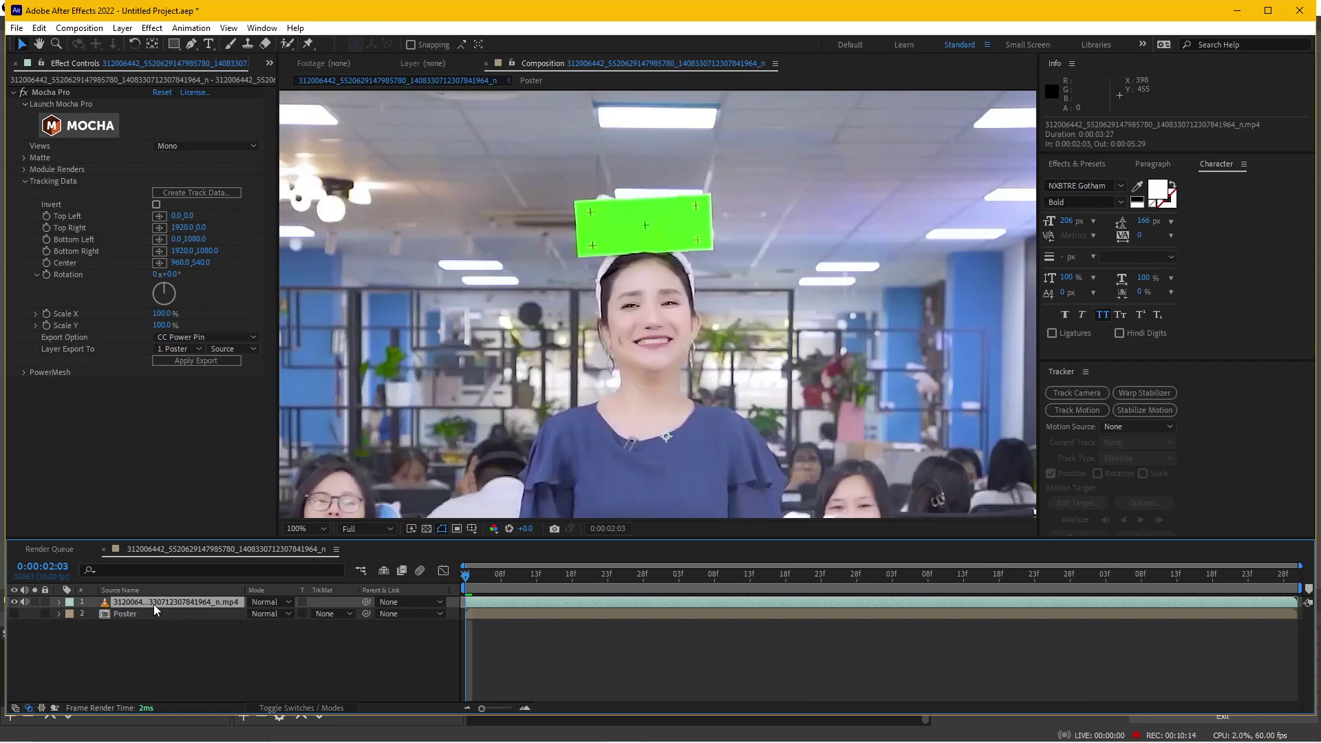
Apply Keylight (1.2) to the video and sample the green rectangle as the screen colour
left_click(148, 29)
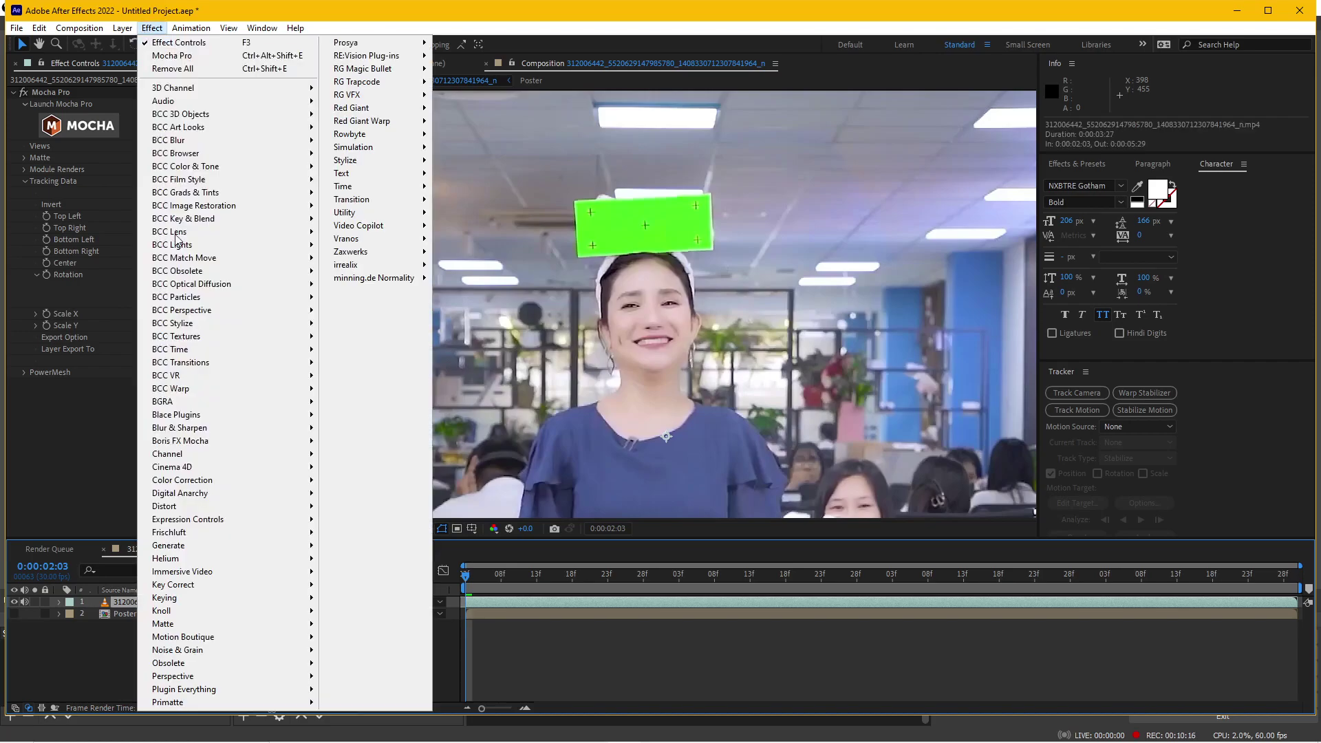
mouse_move(218, 604)
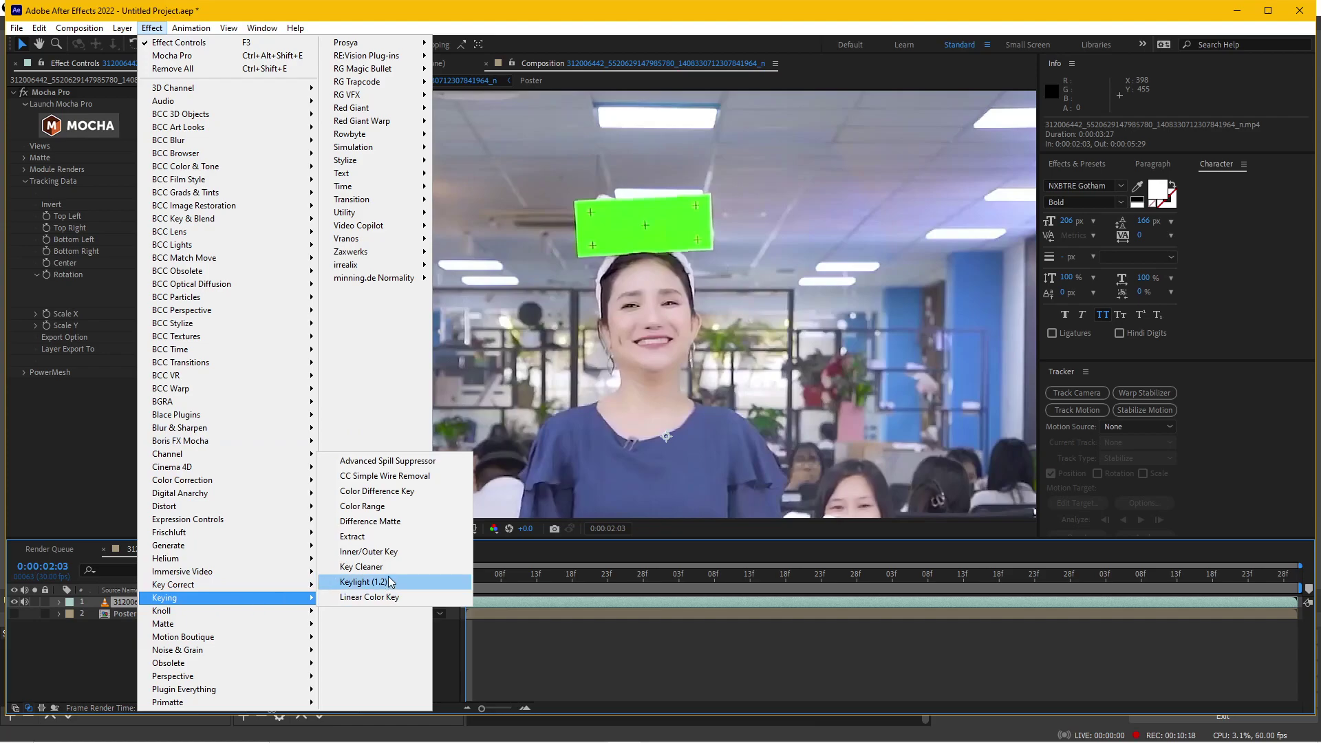
left_click(364, 587)
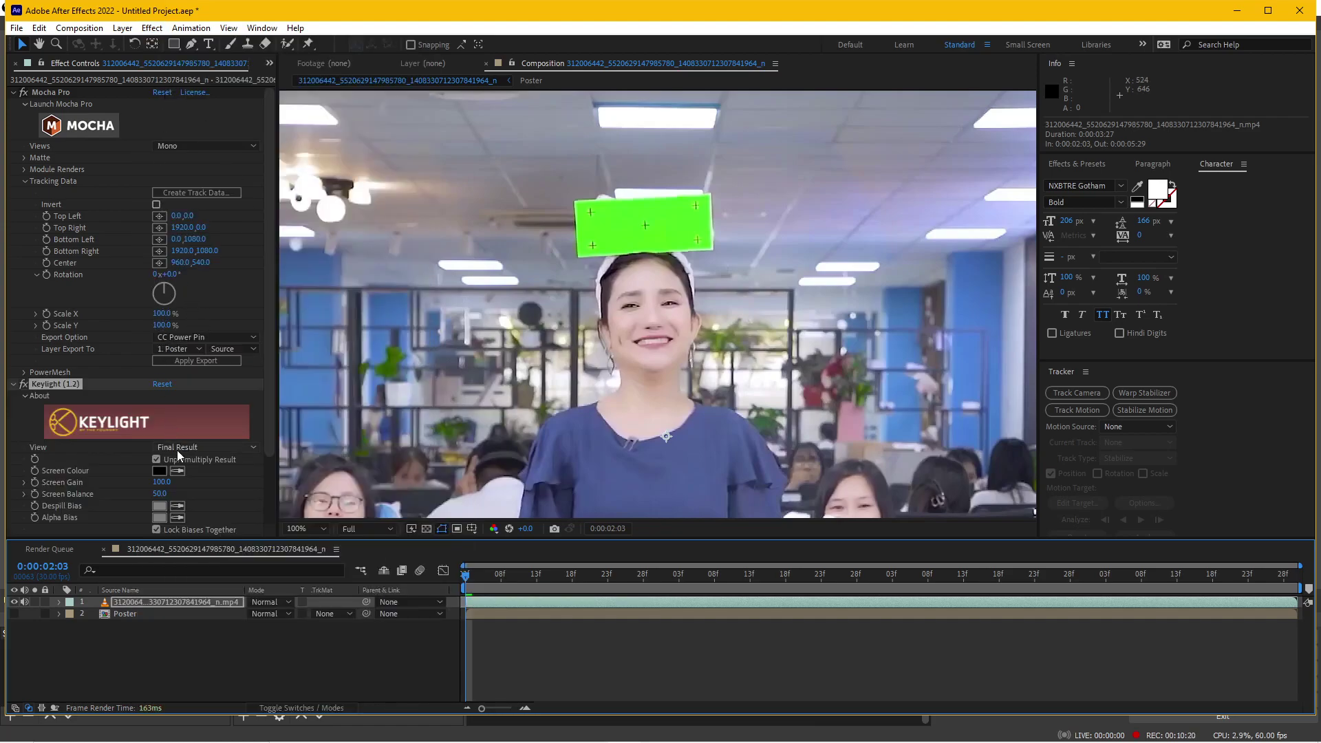
left_click(178, 471)
left_click(599, 229)
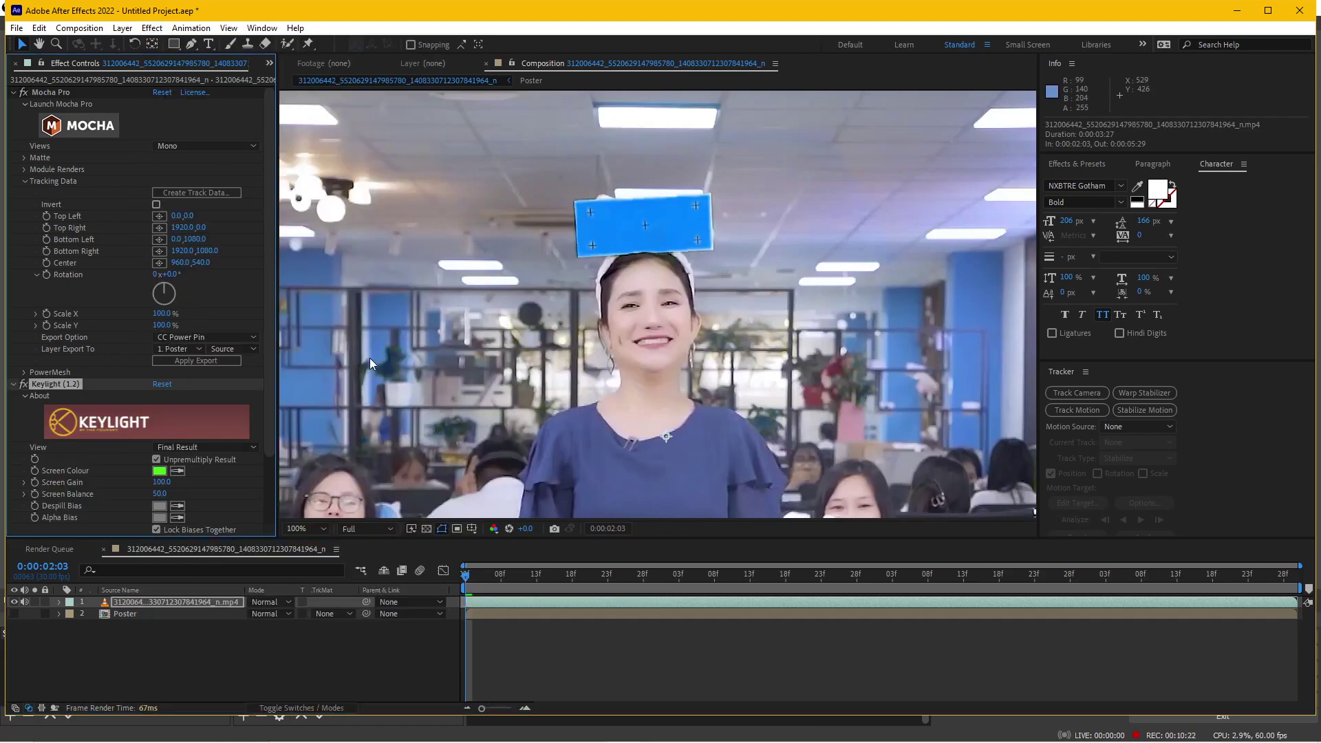
Raise Screen Matte Clip White to 65 in Combined Matte view, return to Final Result, and unhide Poster
left_click(199, 447)
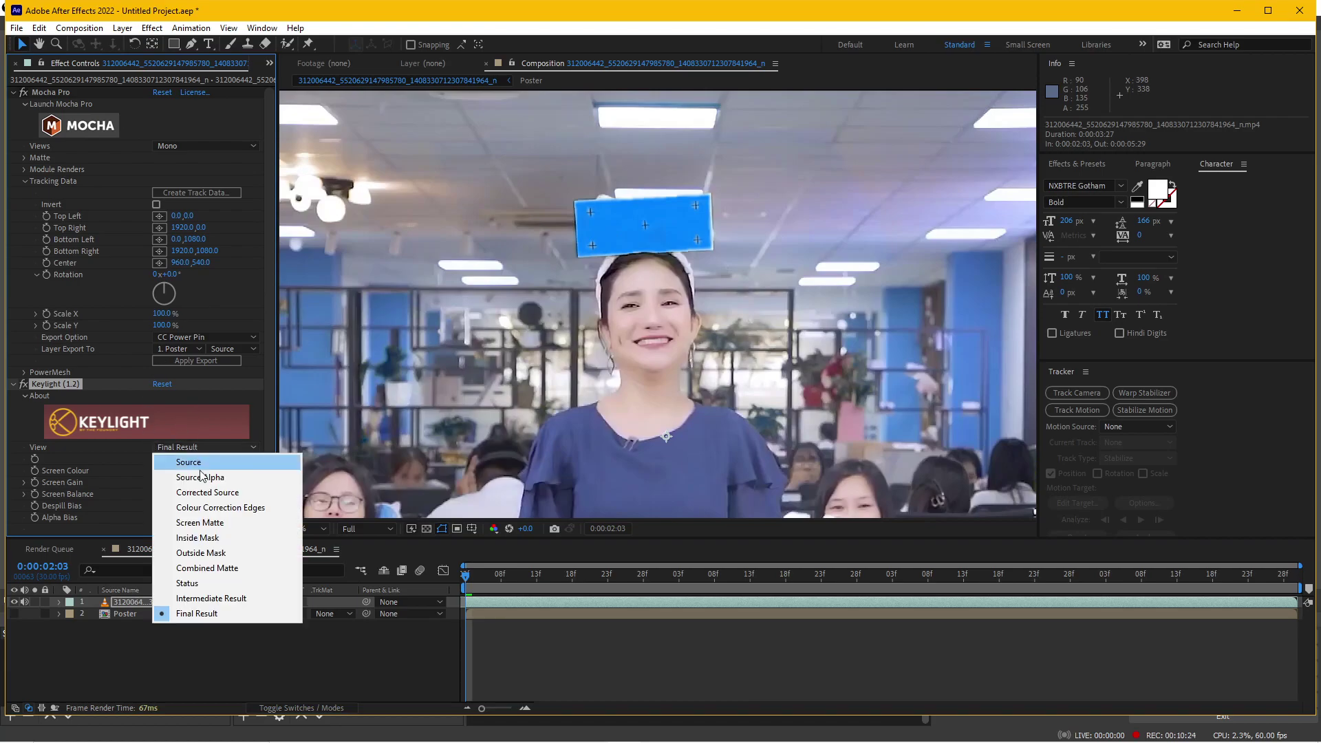
left_click(215, 570)
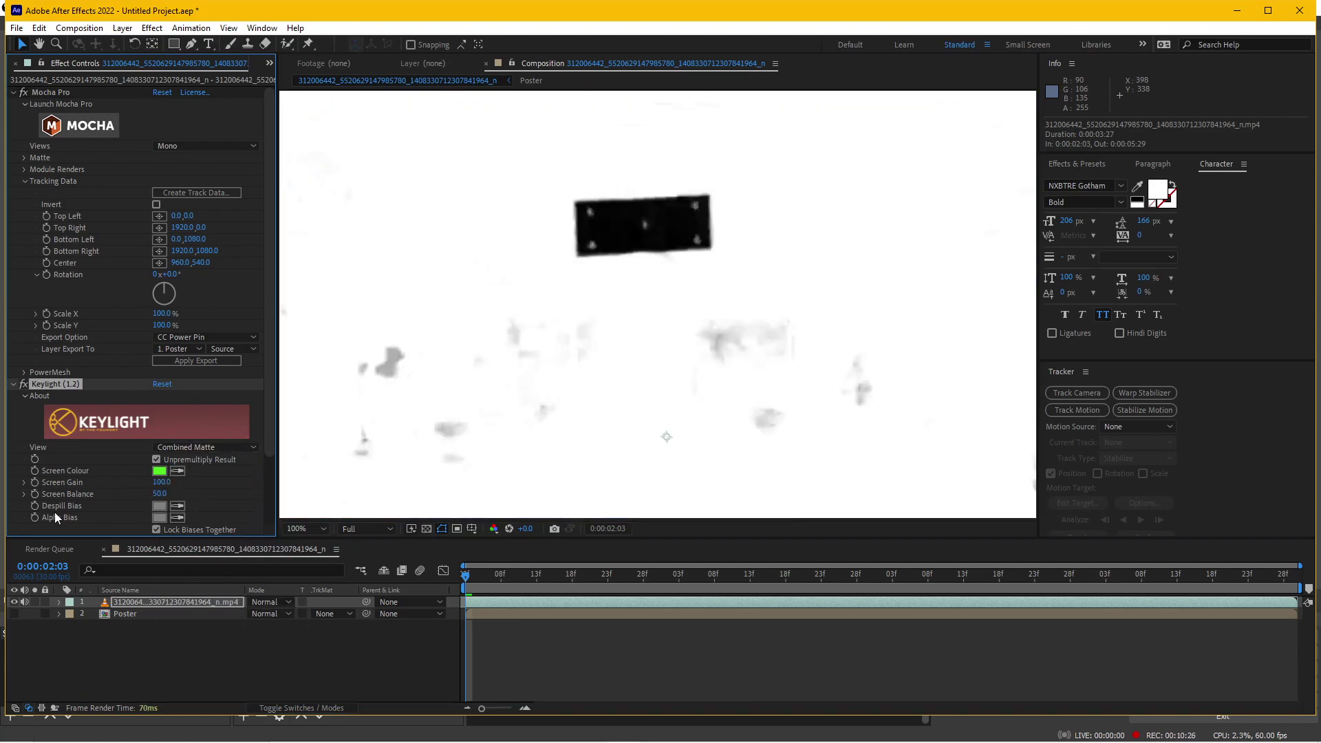
scroll(55, 512, "down", 3)
left_click(23, 471)
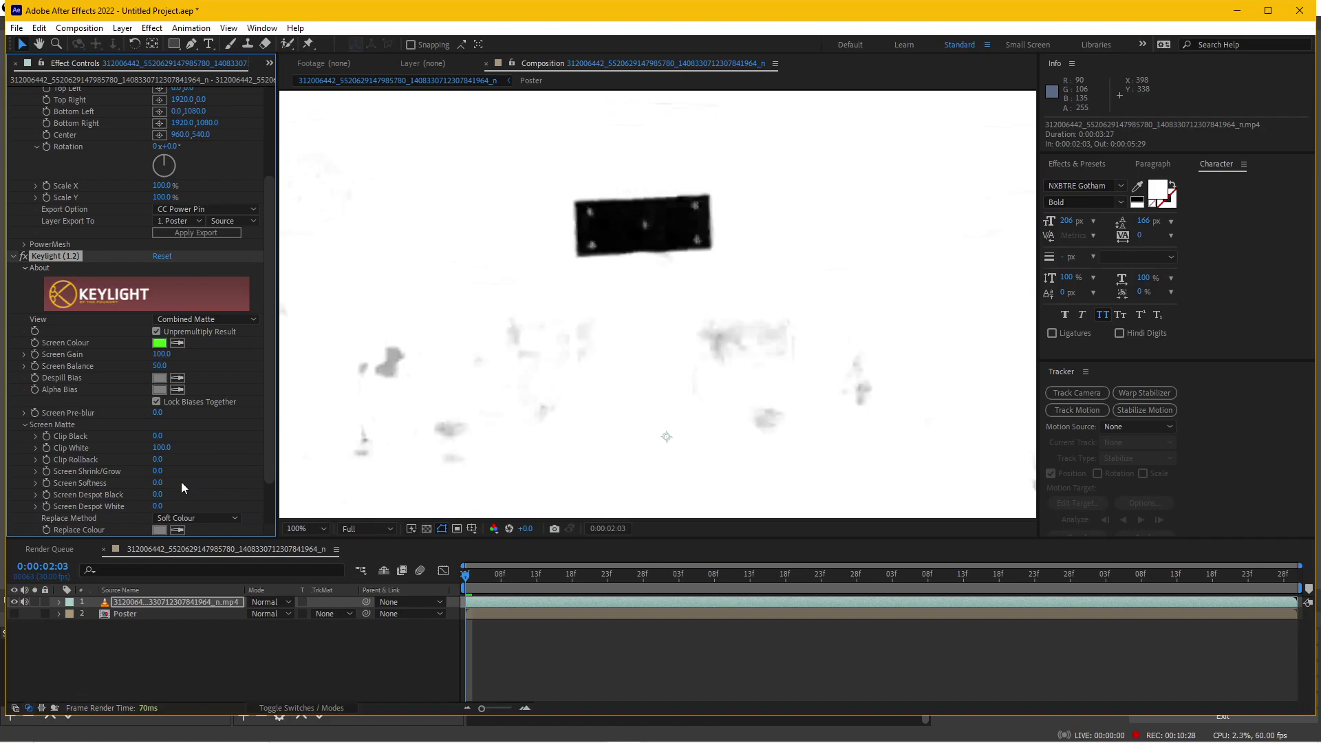
mouse_move(159, 439)
left_mouse_down()
mouse_move(127, 432)
mouse_move(144, 450)
left_mouse_up()
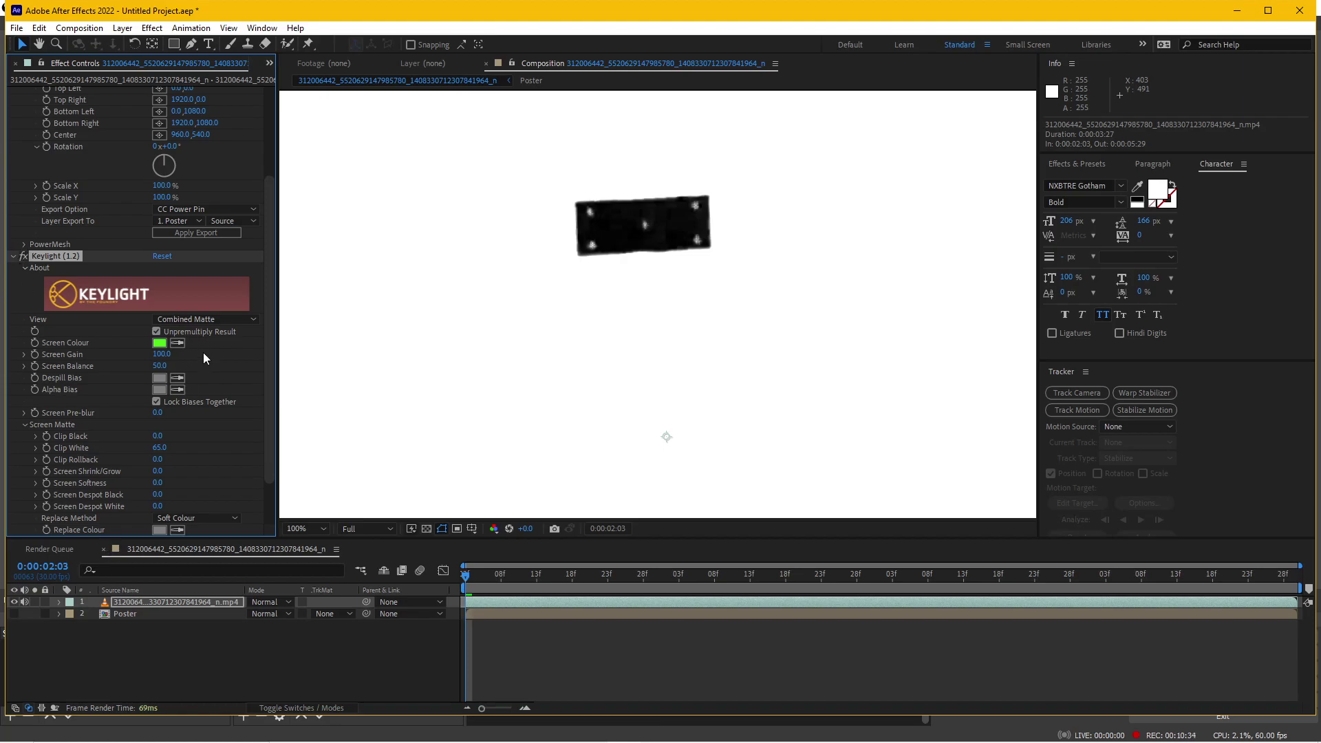
left_click(205, 319)
left_click(206, 485)
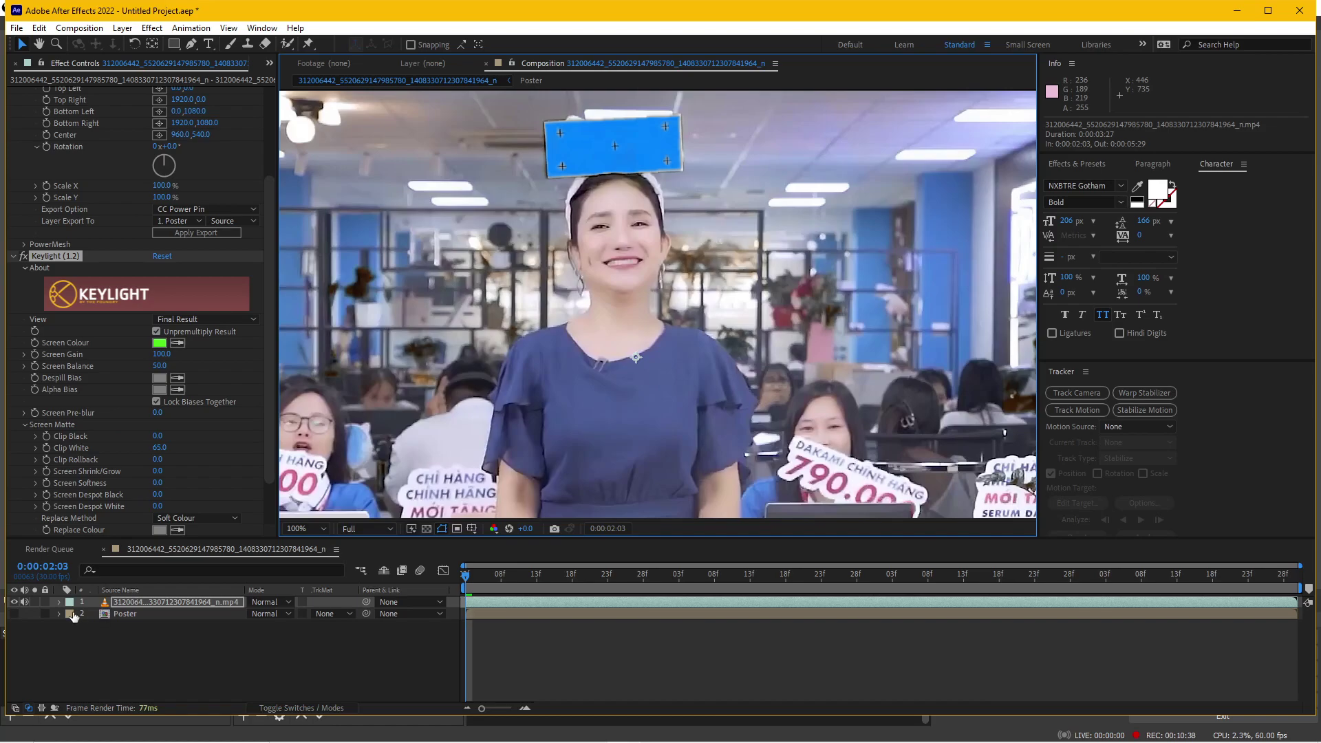
left_click(14, 614)
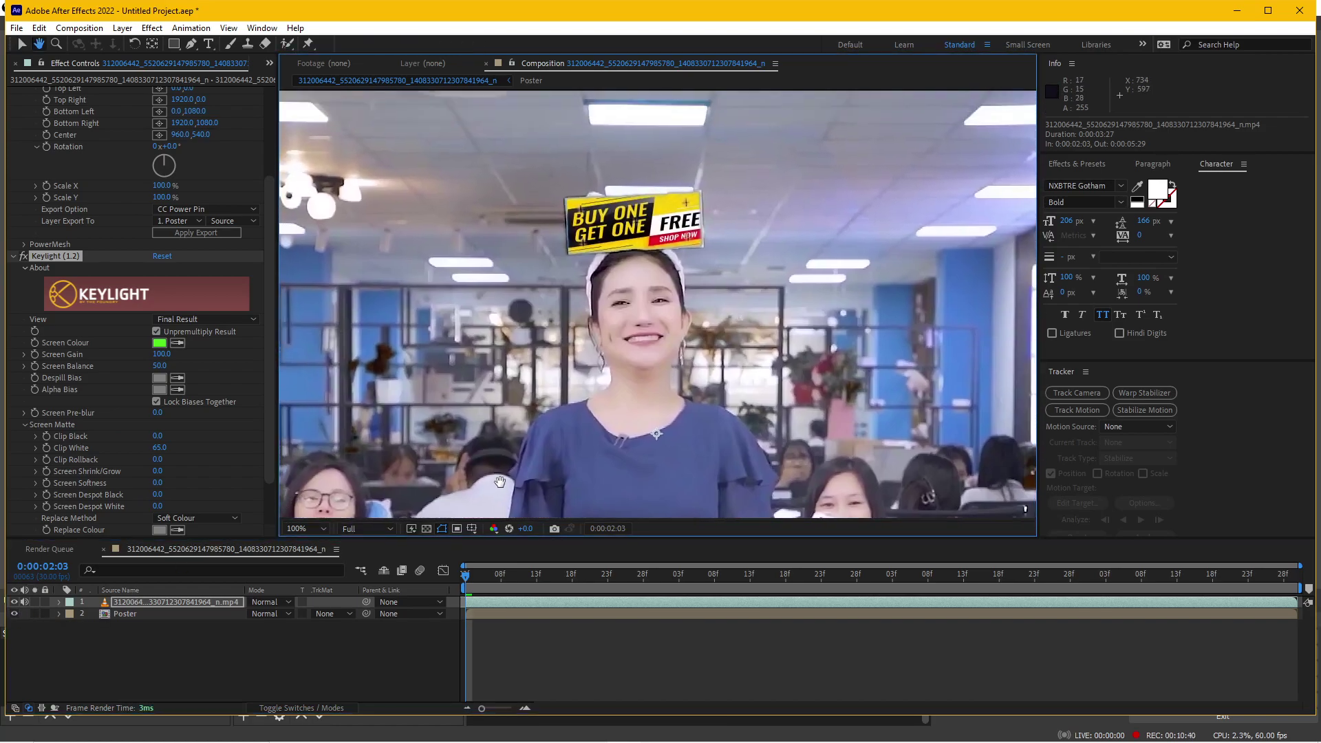
Set the Poster's CC Power Pin expansion to Top 5.2, Left 4.8, Right 3.6, Bottom 4.0 percent
left_click(136, 615)
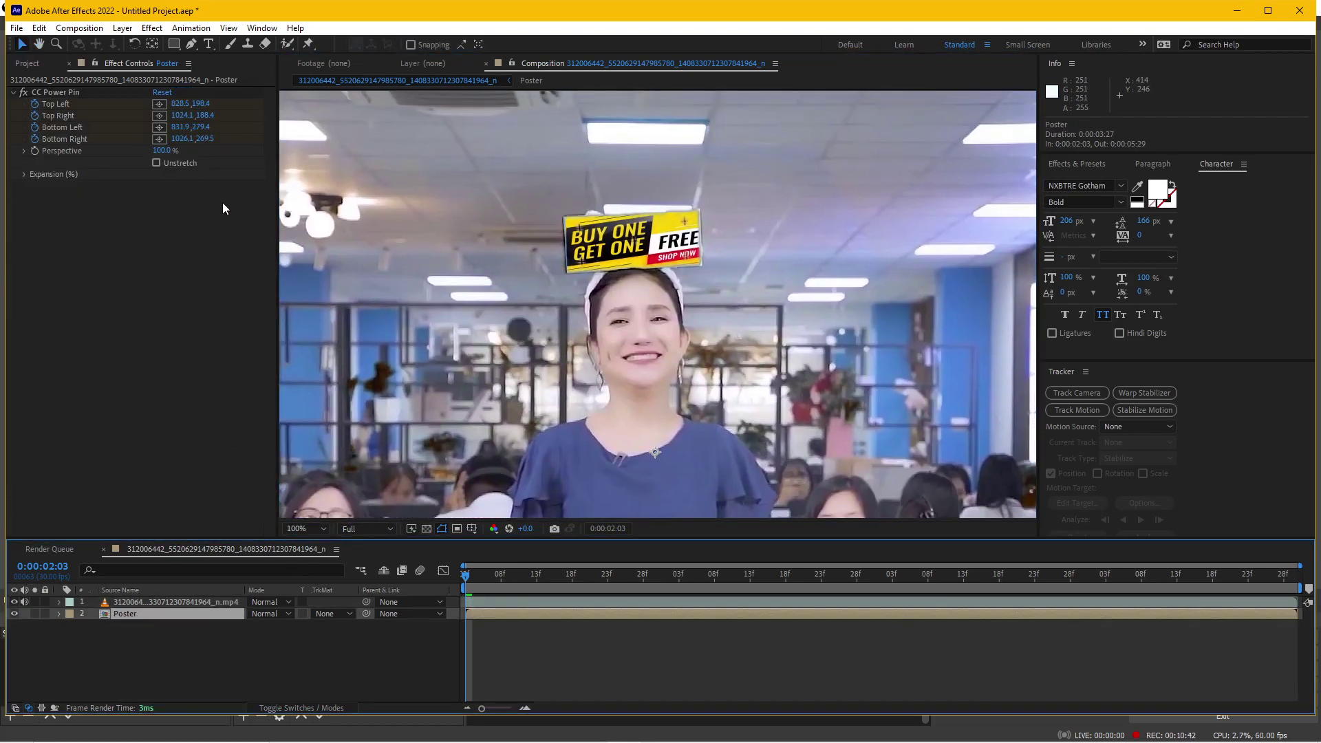
left_click(25, 174)
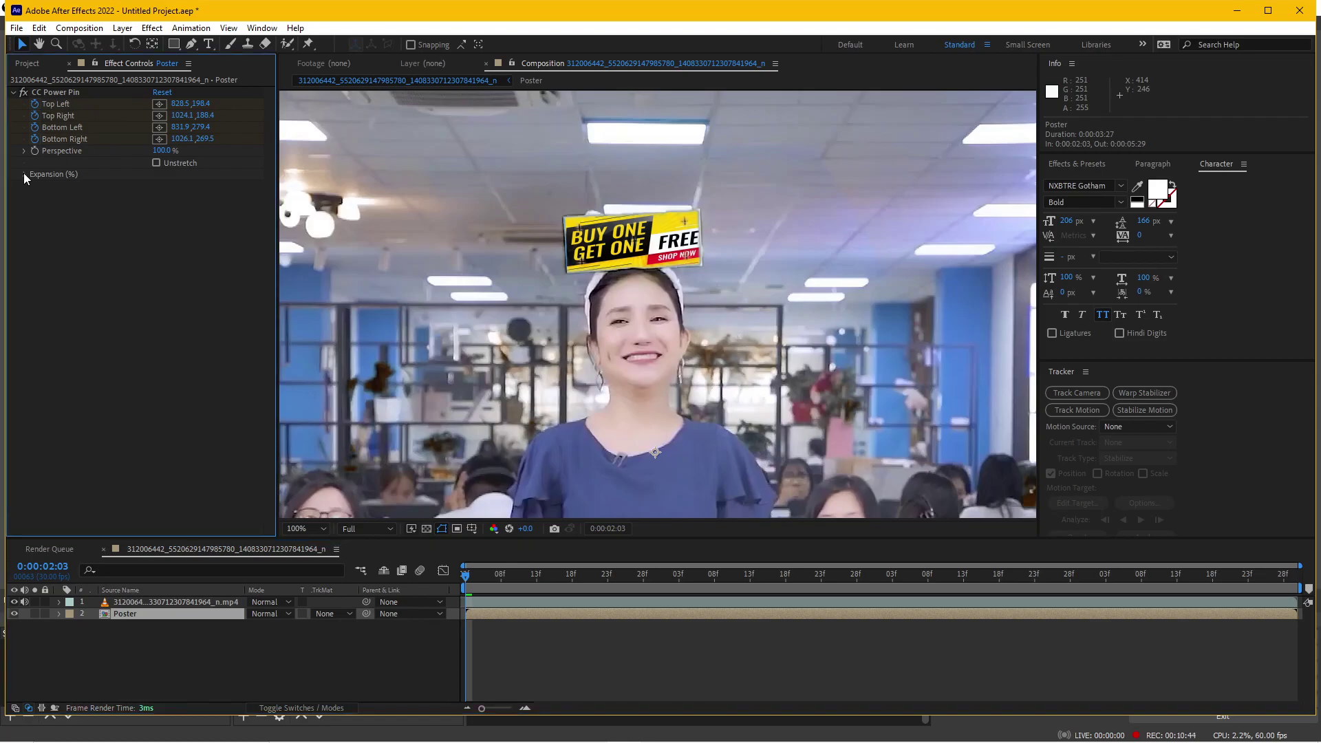
left_click_drag(155, 187, 158, 187)
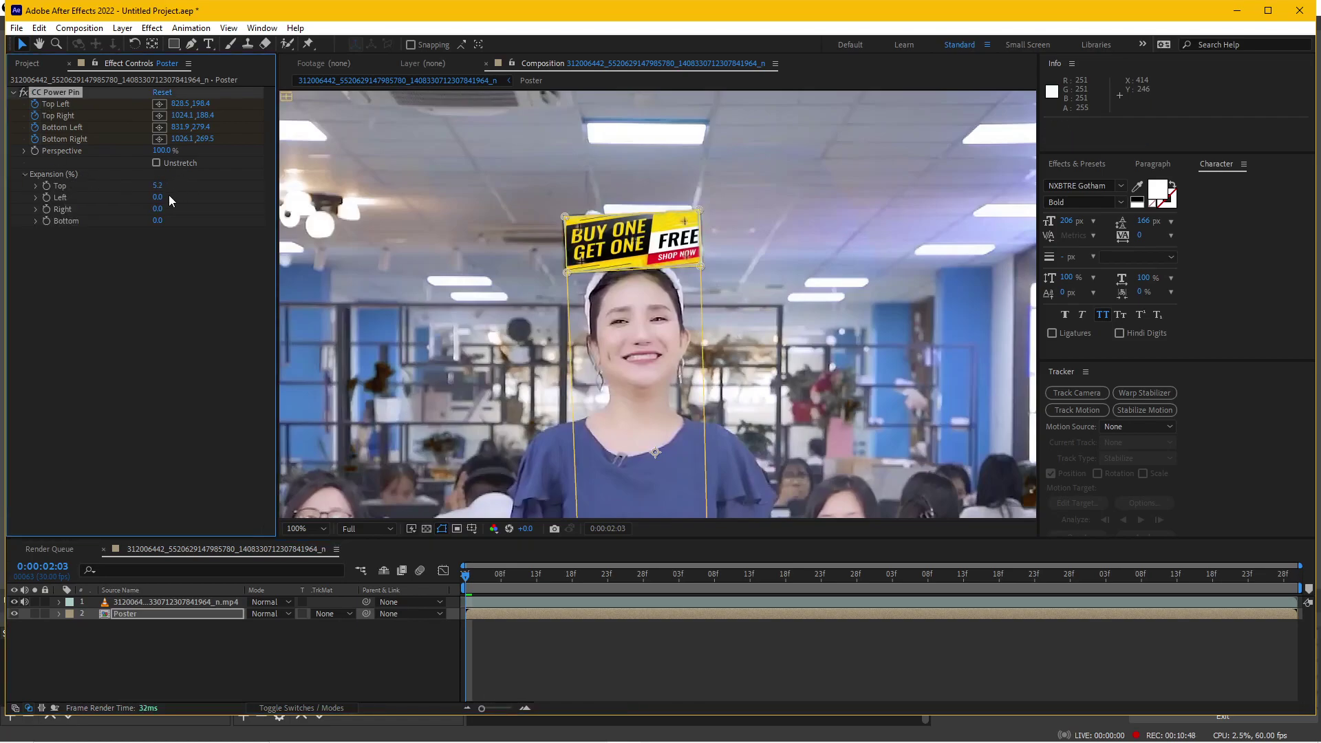
left_click_drag(158, 197, 183, 218)
left_click(636, 658)
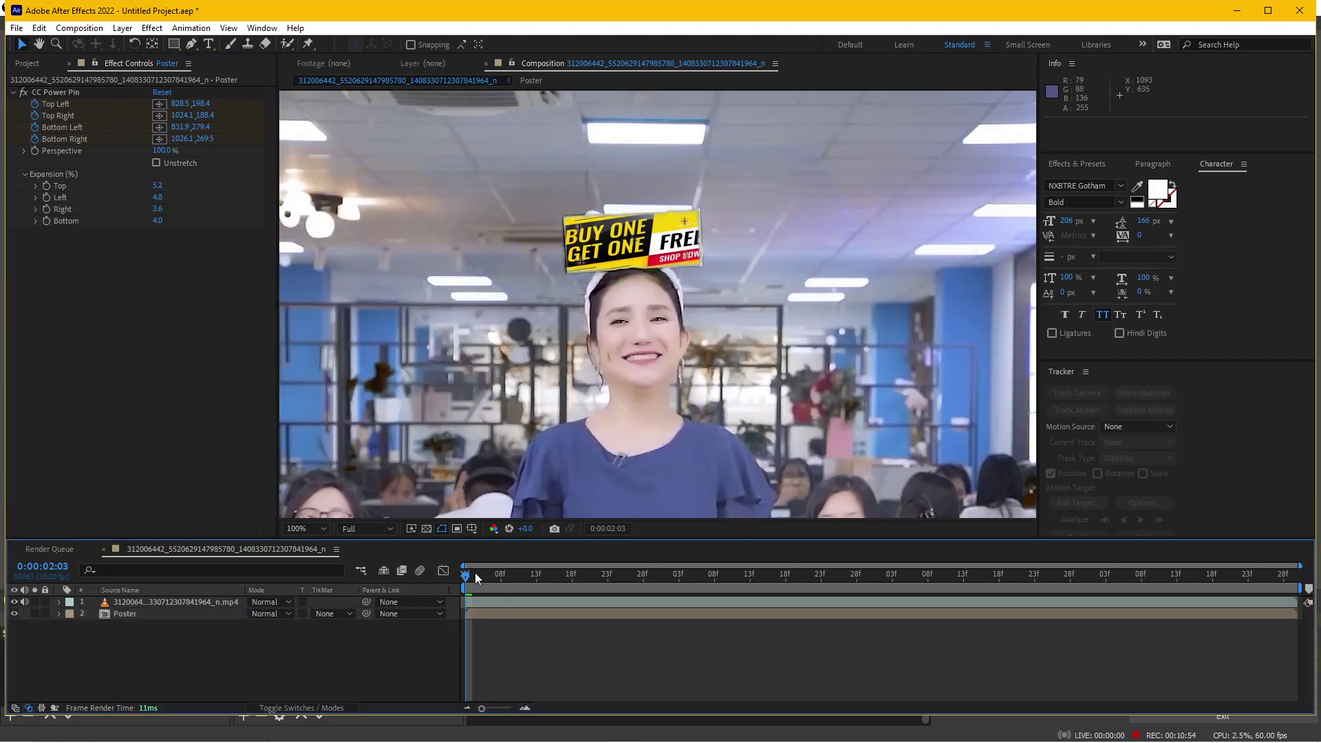
key("space")
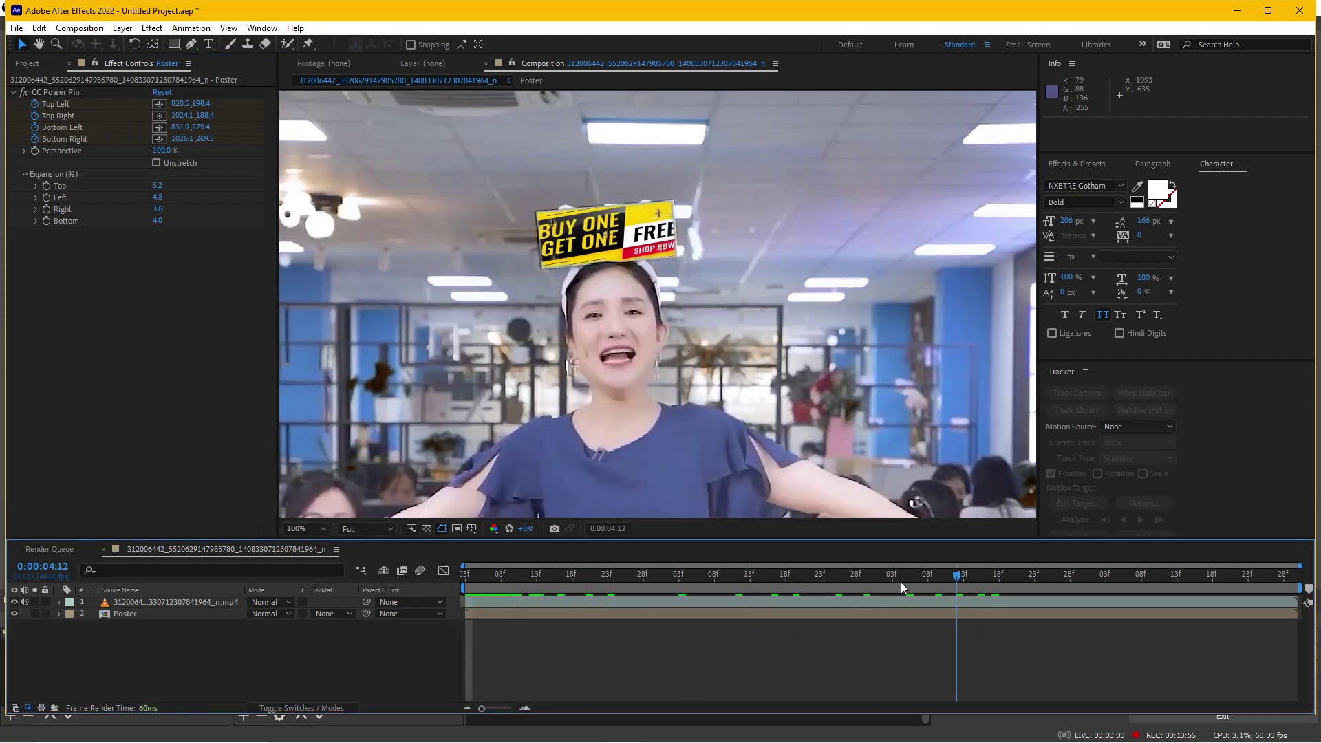
key("space")
scroll(550, 415, "down", 2)
key("space")
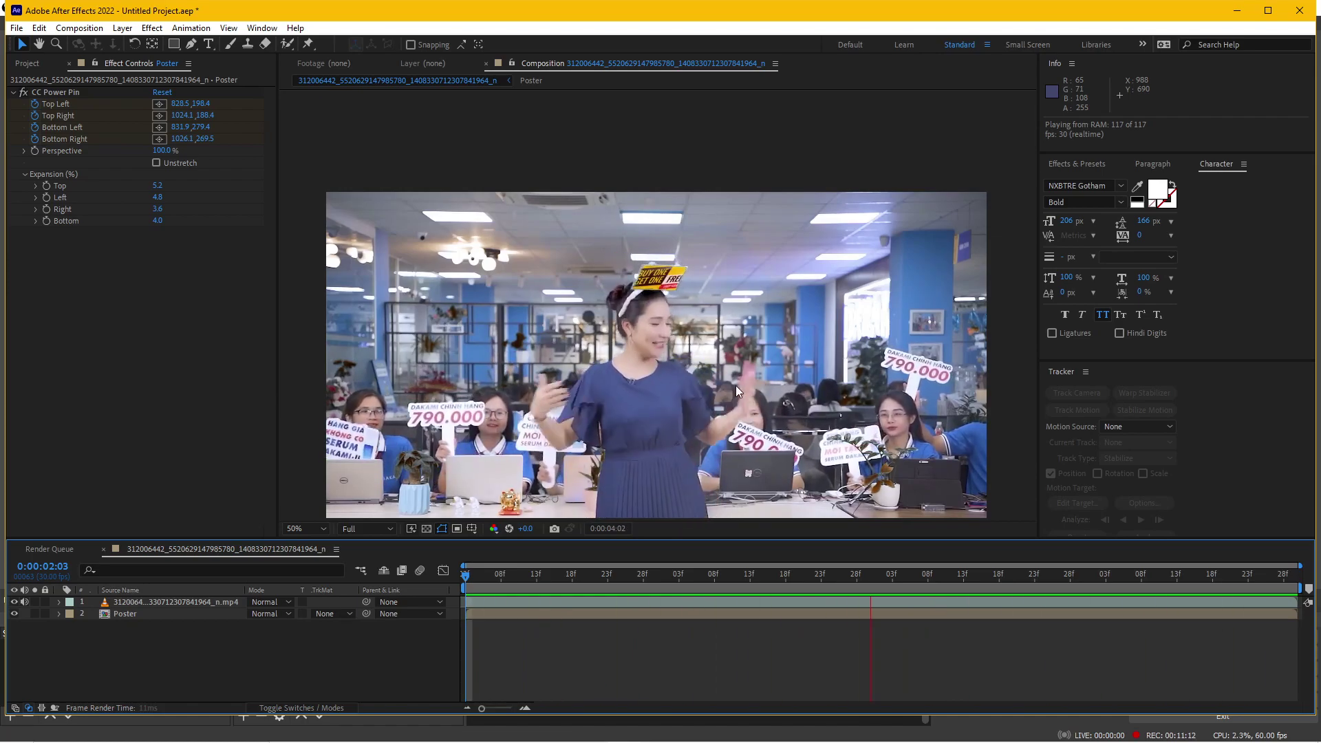
mouse_move(707, 575)
left_mouse_down()
mouse_move(839, 576)
mouse_move(1004, 604)
mouse_move(797, 586)
mouse_move(1232, 604)
mouse_move(1012, 604)
mouse_move(980, 585)
left_mouse_up()
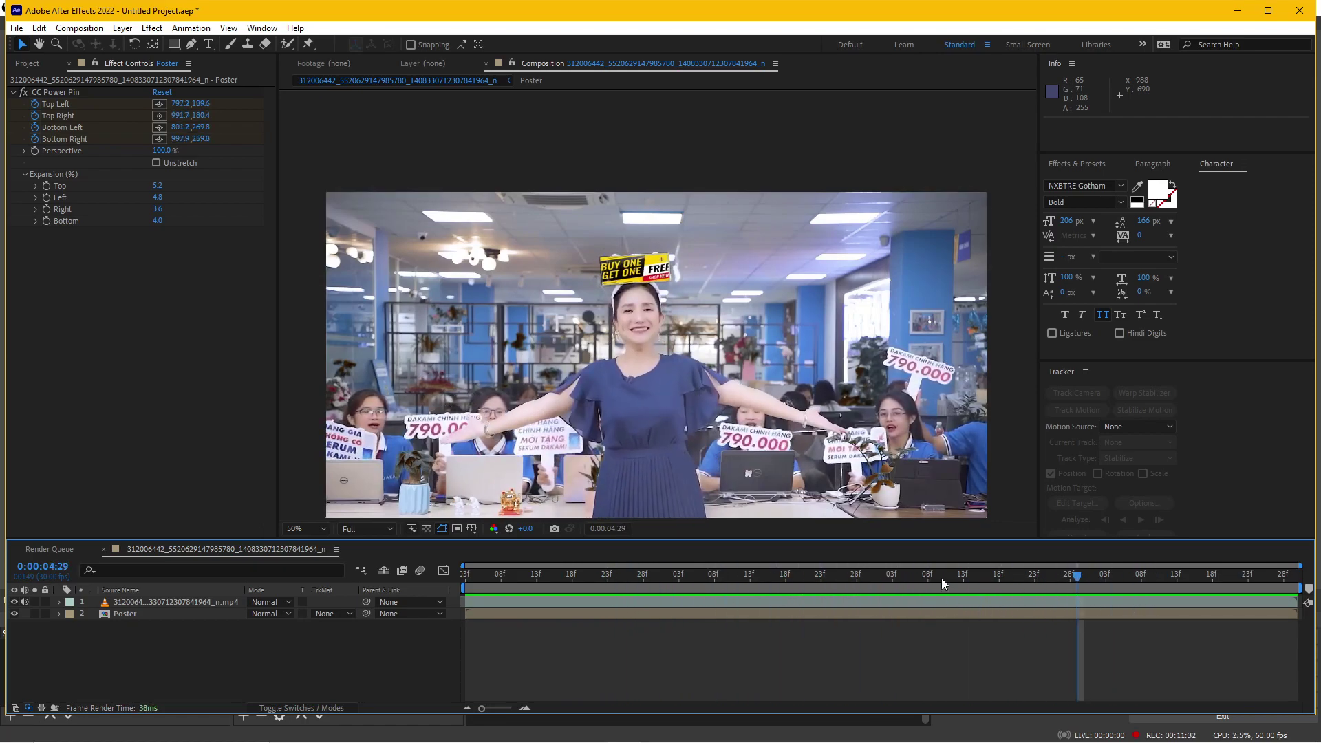
mouse_move(979, 585)
left_mouse_down()
mouse_move(633, 556)
mouse_move(1108, 573)
mouse_move(750, 579)
left_mouse_up()
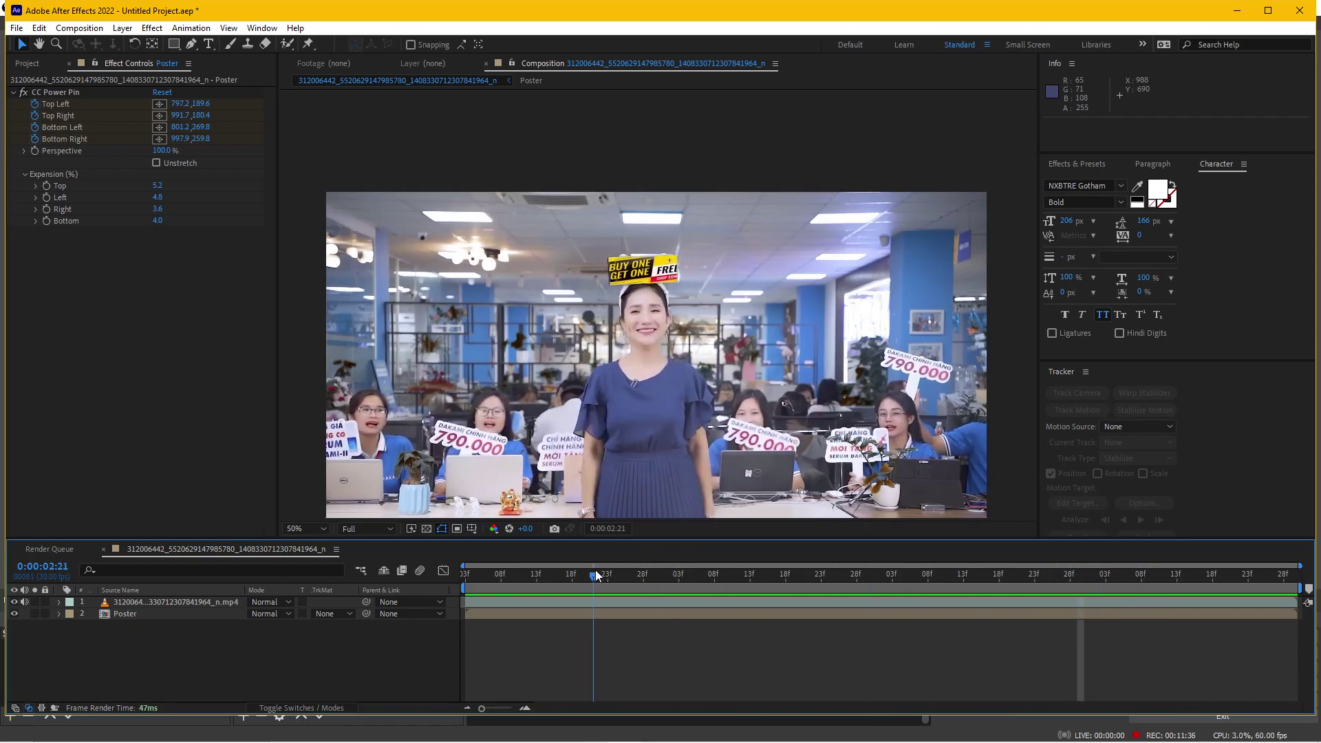